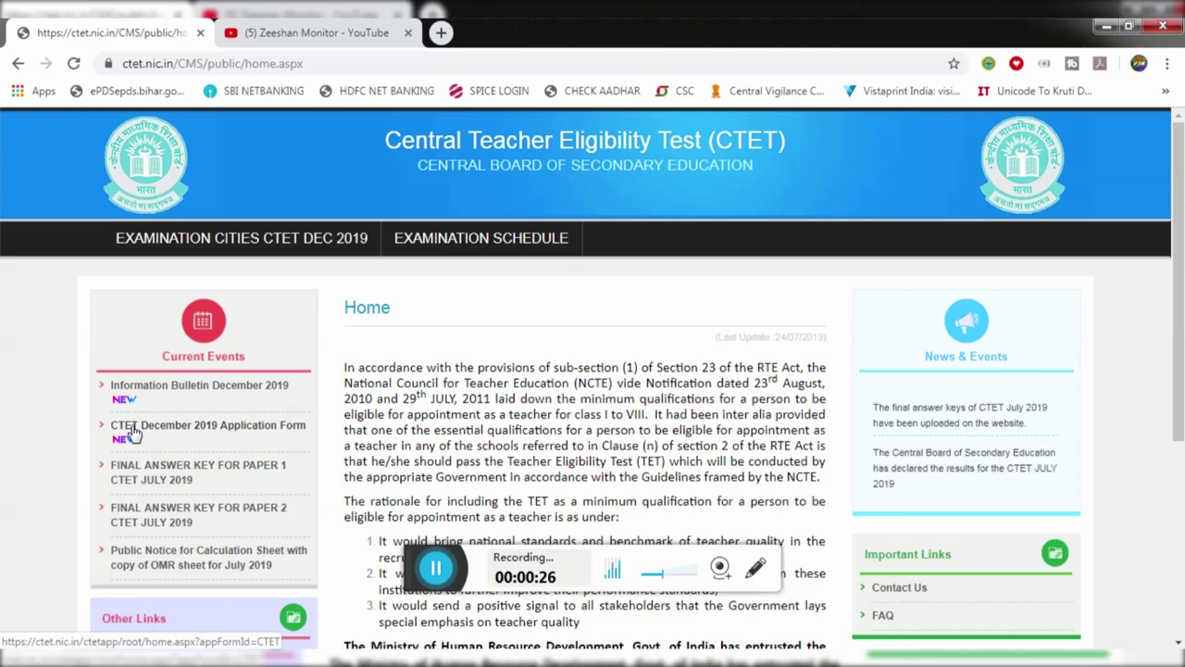
Step: Open the 'CTET December 2019 Application Form' link under Current Events in a new tab
{"action": "left_click", "coordinate": [197, 434]}
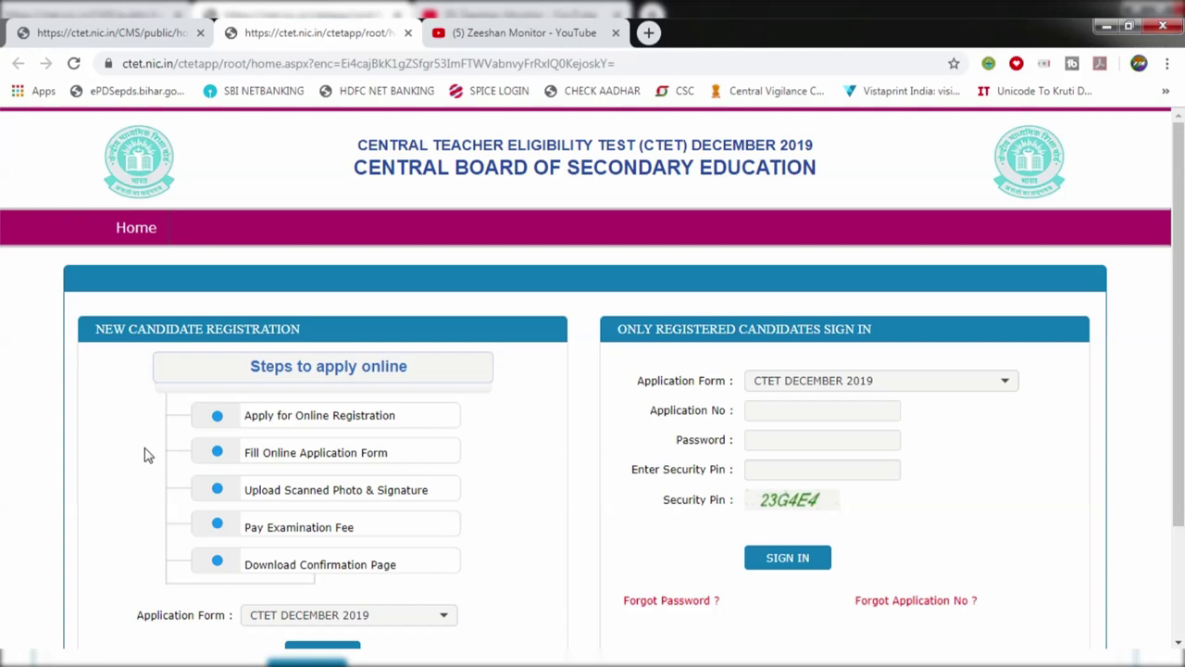
Step: Highlight the process steps: online registration, photo and signature upload, fee payment and confirmation page
{"action": "left_click_drag", "start_coordinate": [244, 415], "coordinate": [339, 415]}
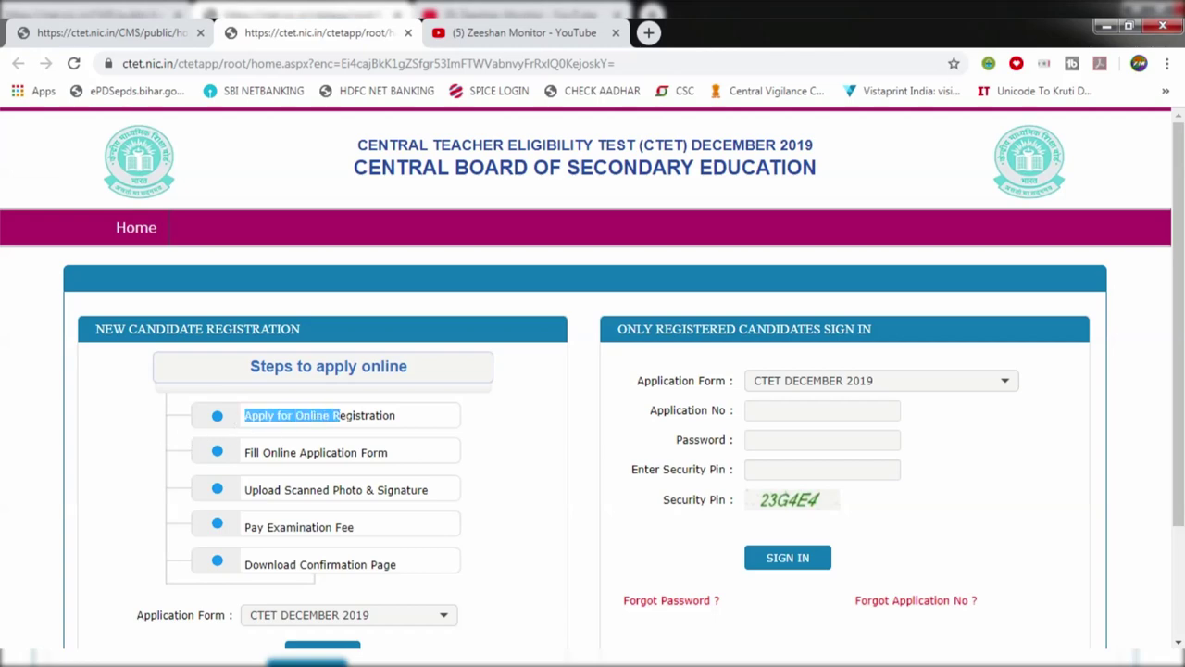
{"action": "scroll", "coordinate": [339, 415], "scroll_direction": "down", "scroll_amount": 1}
{"action": "left_click_drag", "start_coordinate": [270, 365], "coordinate": [387, 366]}
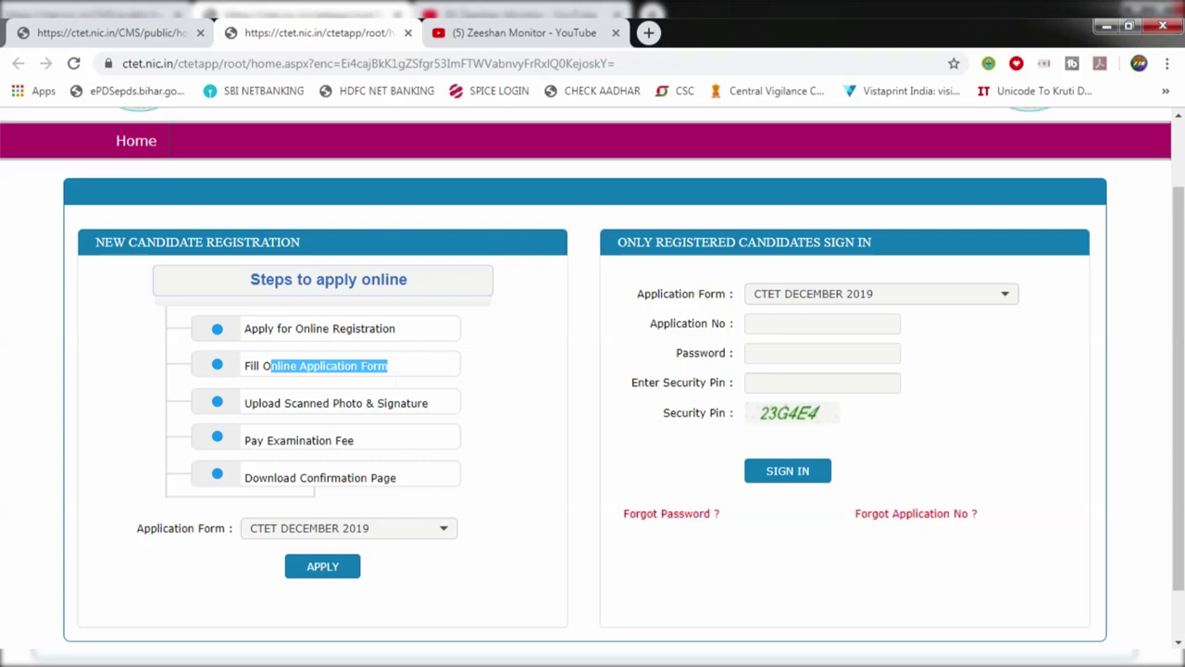
{"action": "left_click_drag", "start_coordinate": [283, 403], "coordinate": [363, 403]}
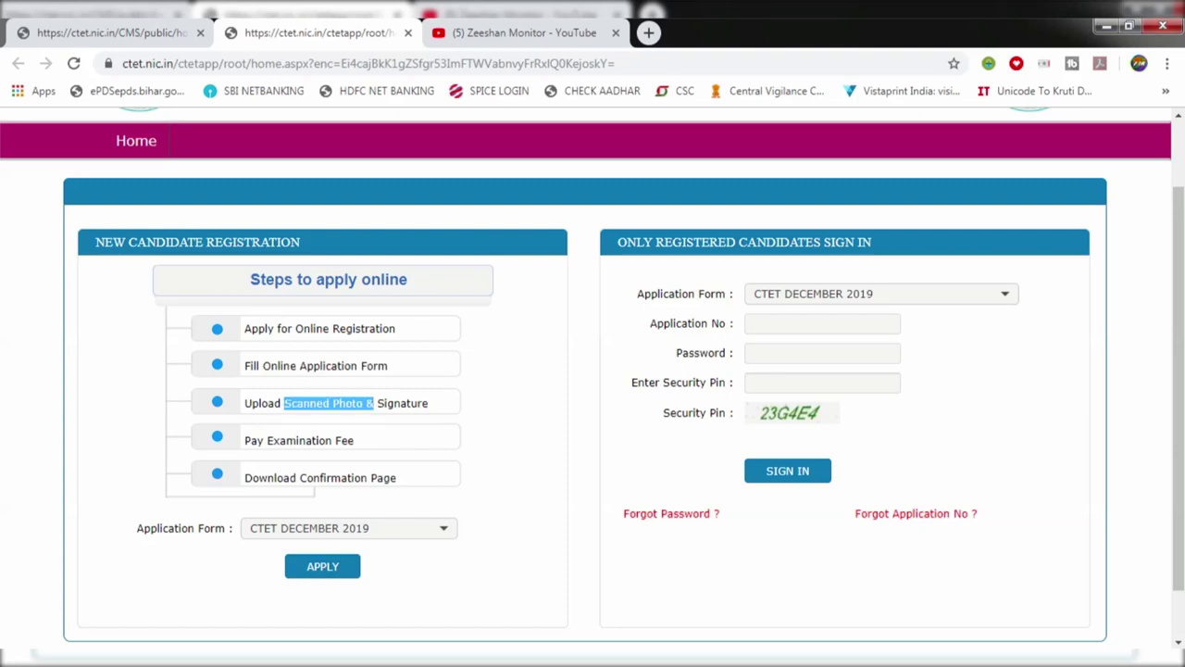
{"action": "left_click_drag", "start_coordinate": [280, 440], "coordinate": [356, 440]}
{"action": "left_click", "coordinate": [355, 440]}
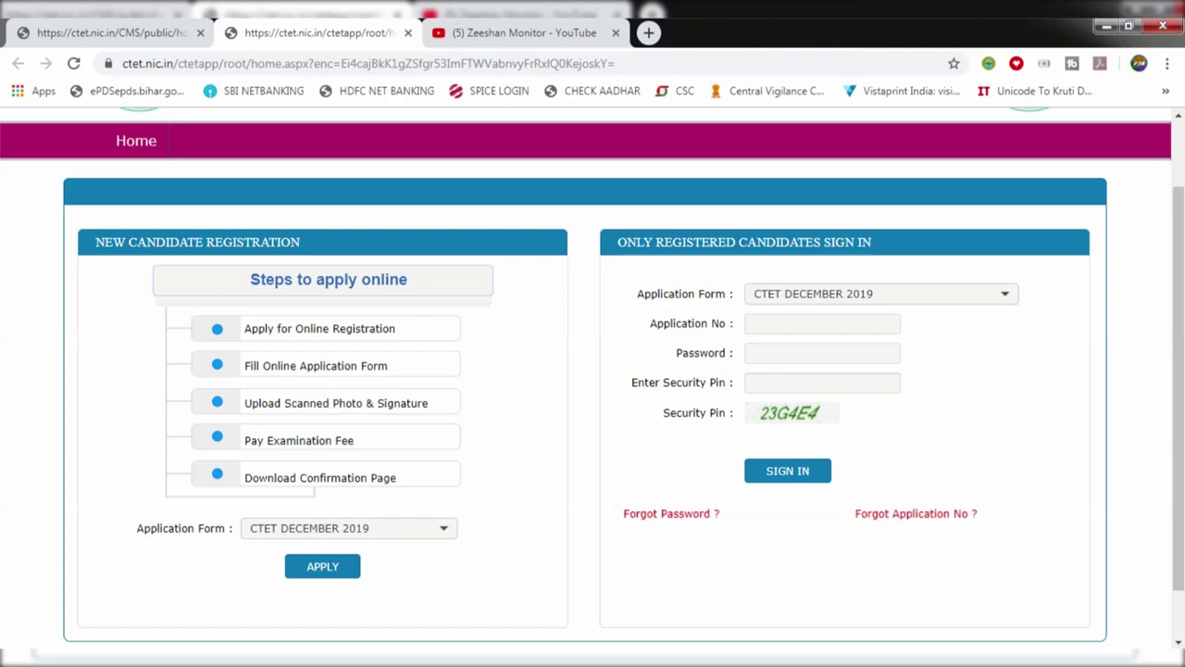
{"action": "left_click_drag", "start_coordinate": [258, 477], "coordinate": [384, 478]}
{"action": "left_click", "coordinate": [535, 479]}
{"action": "scroll", "coordinate": [461, 469], "scroll_direction": "down", "scroll_amount": 1}
Step: Choose CTET DECEMBER 2019 as the application form and apply for new registration
{"action": "left_click", "coordinate": [277, 470]}
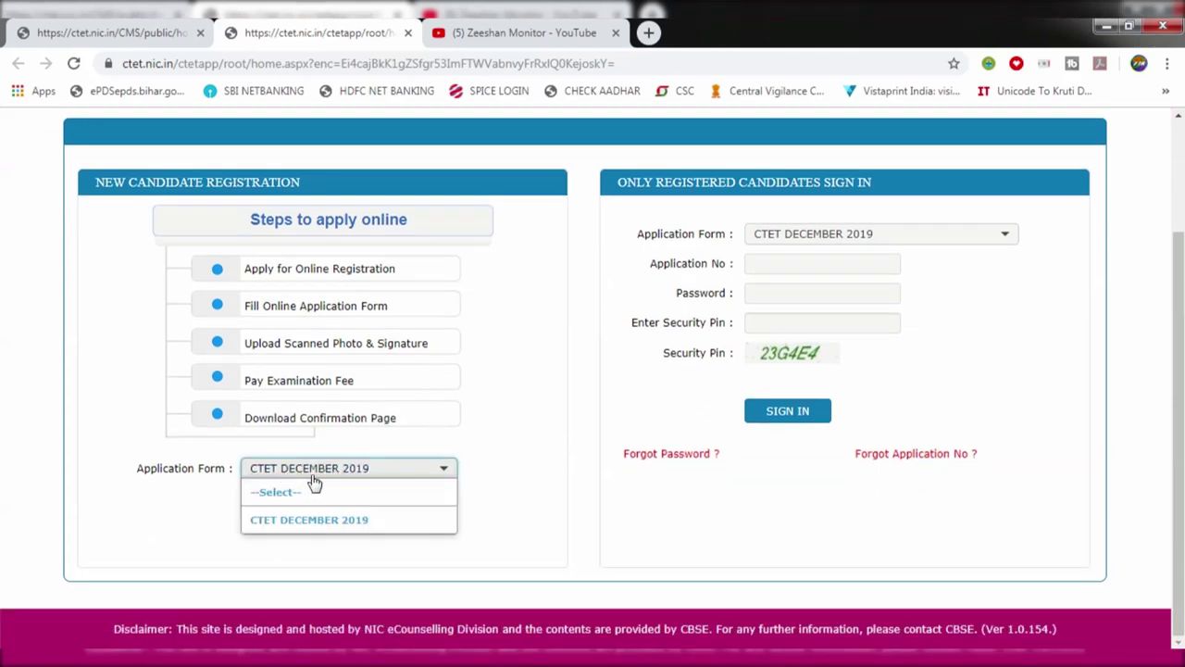
{"action": "left_click", "coordinate": [302, 523]}
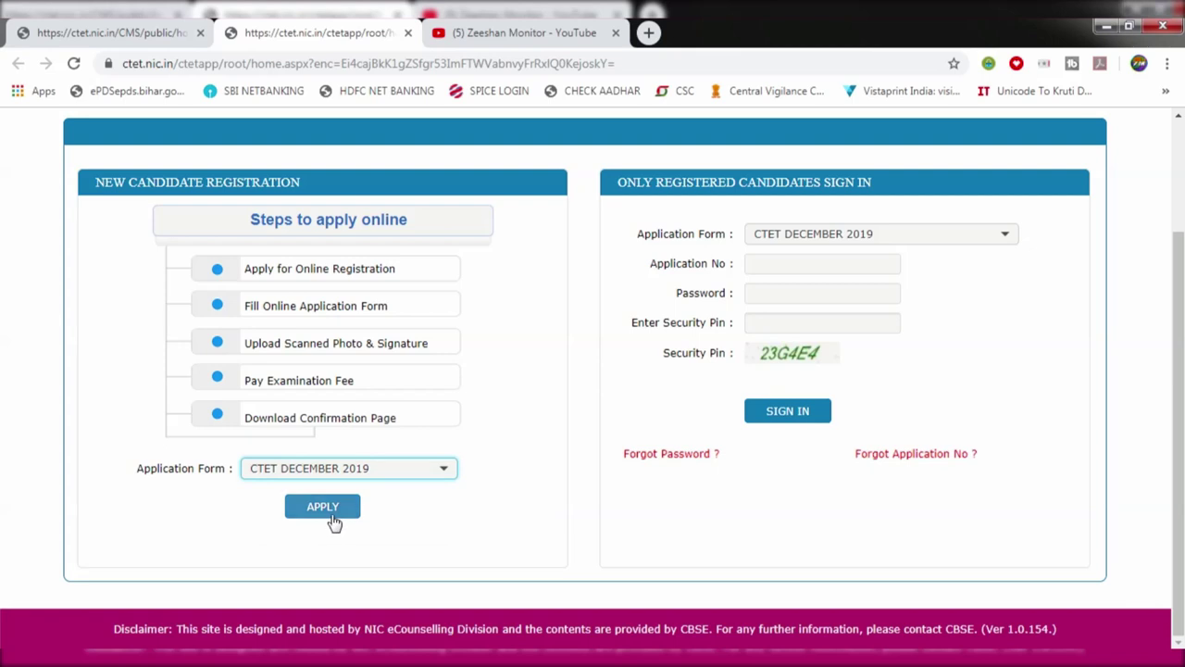
{"action": "left_click", "coordinate": [333, 520]}
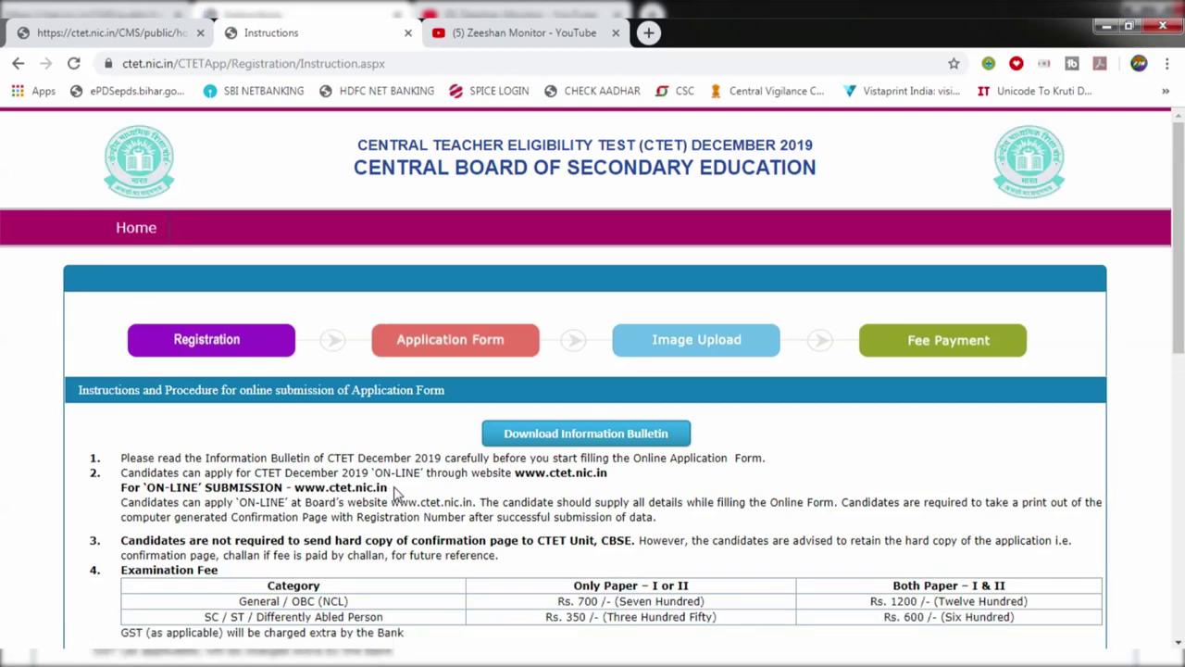
Step: Highlight the fees: Rs. 700 general and Rs. 350 reserved for one paper, Rs. 1200 for both
{"action": "scroll", "coordinate": [491, 588], "scroll_direction": "down", "scroll_amount": 2}
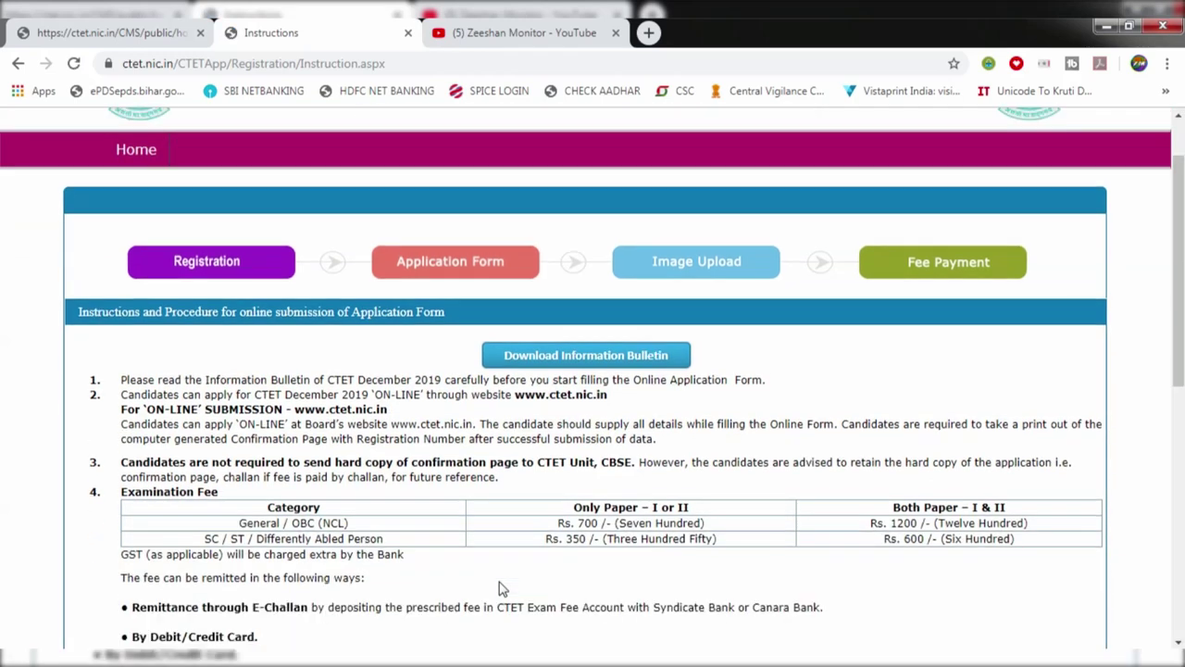
{"action": "left_click_drag", "start_coordinate": [580, 411], "coordinate": [675, 412]}
{"action": "left_click_drag", "start_coordinate": [576, 427], "coordinate": [608, 427]}
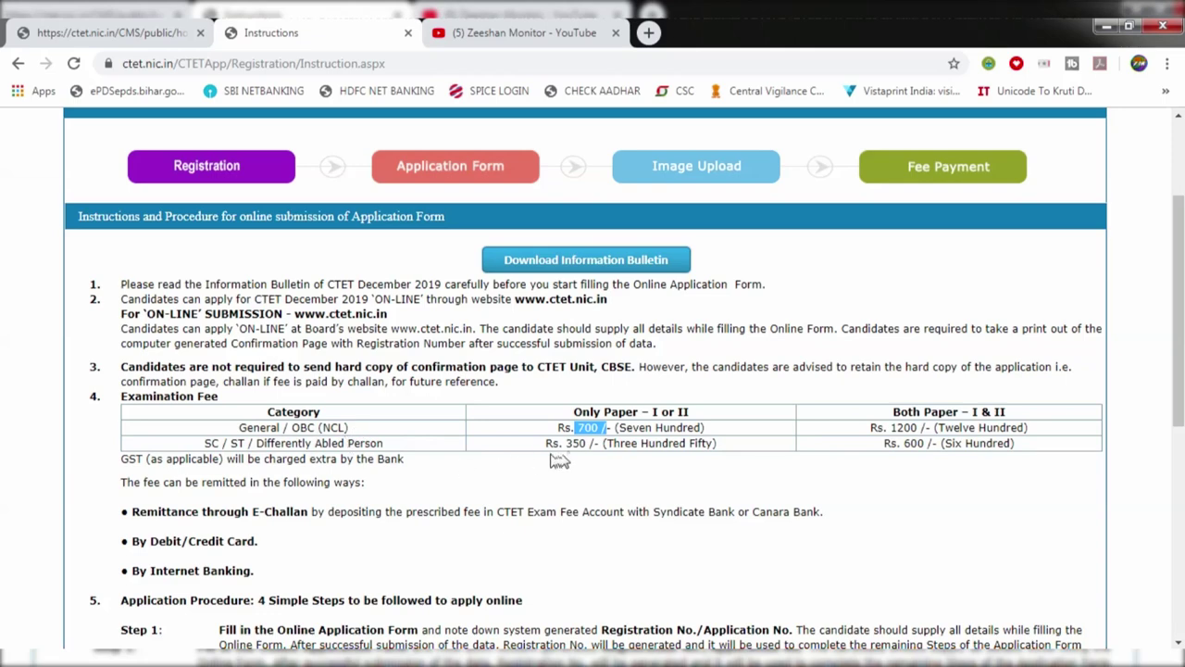
{"action": "left_click_drag", "start_coordinate": [565, 444], "coordinate": [586, 443]}
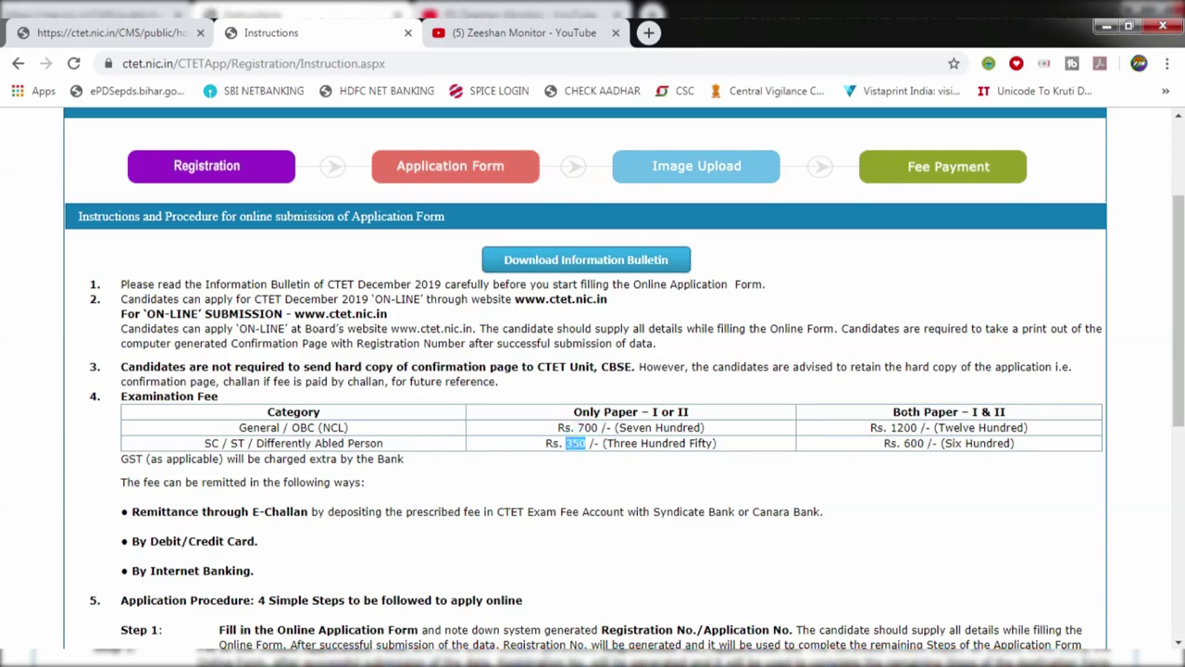
{"action": "left_click_drag", "start_coordinate": [900, 411], "coordinate": [974, 411]}
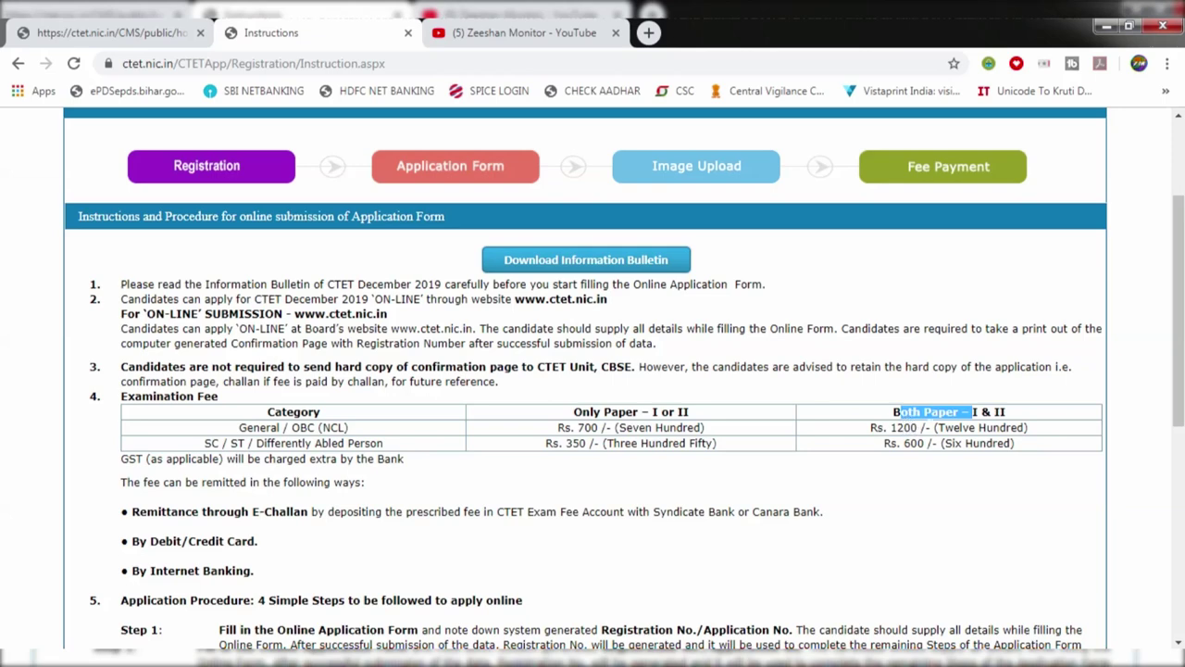
{"action": "left_click_drag", "start_coordinate": [891, 427], "coordinate": [945, 427]}
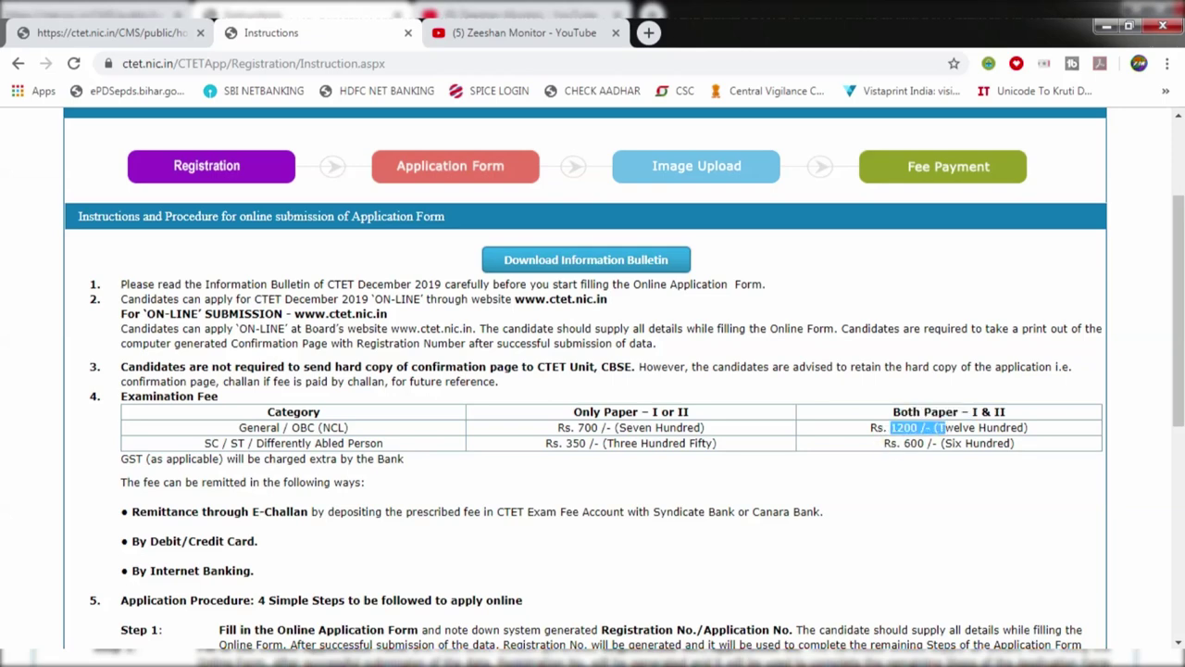
Step: Tick the Information Bulletin acknowledgement and proceed to the Registration Form
{"action": "scroll", "coordinate": [593, 387], "scroll_direction": "down", "scroll_amount": 3}
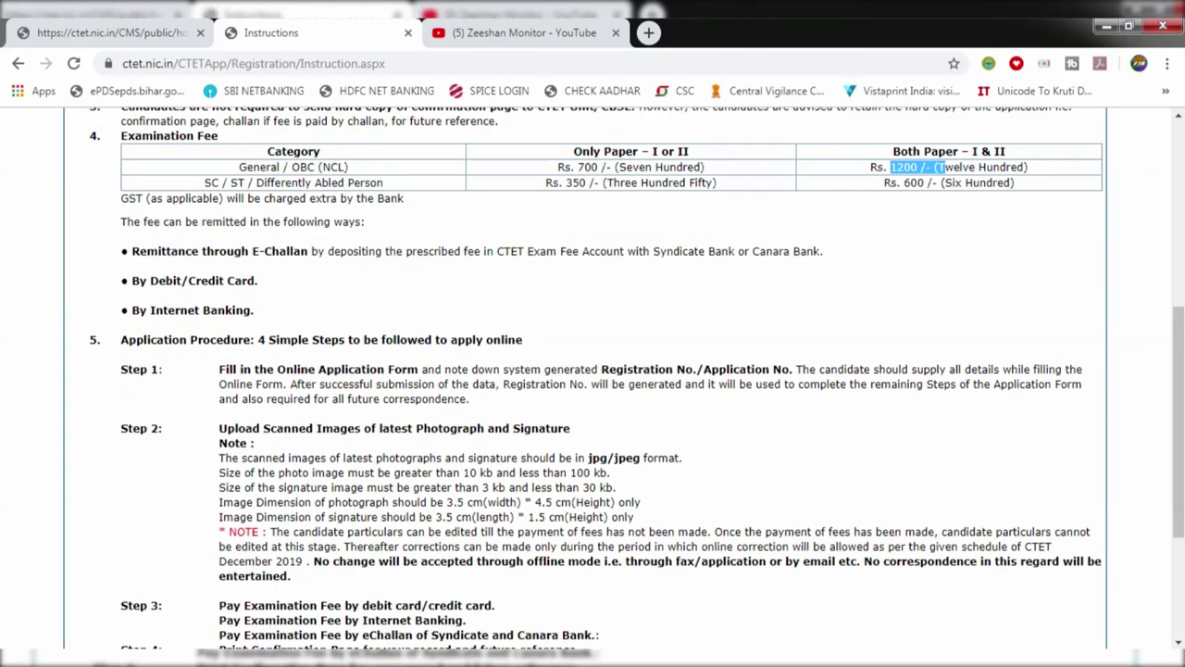
{"action": "scroll", "coordinate": [329, 322], "scroll_direction": "down", "scroll_amount": 1}
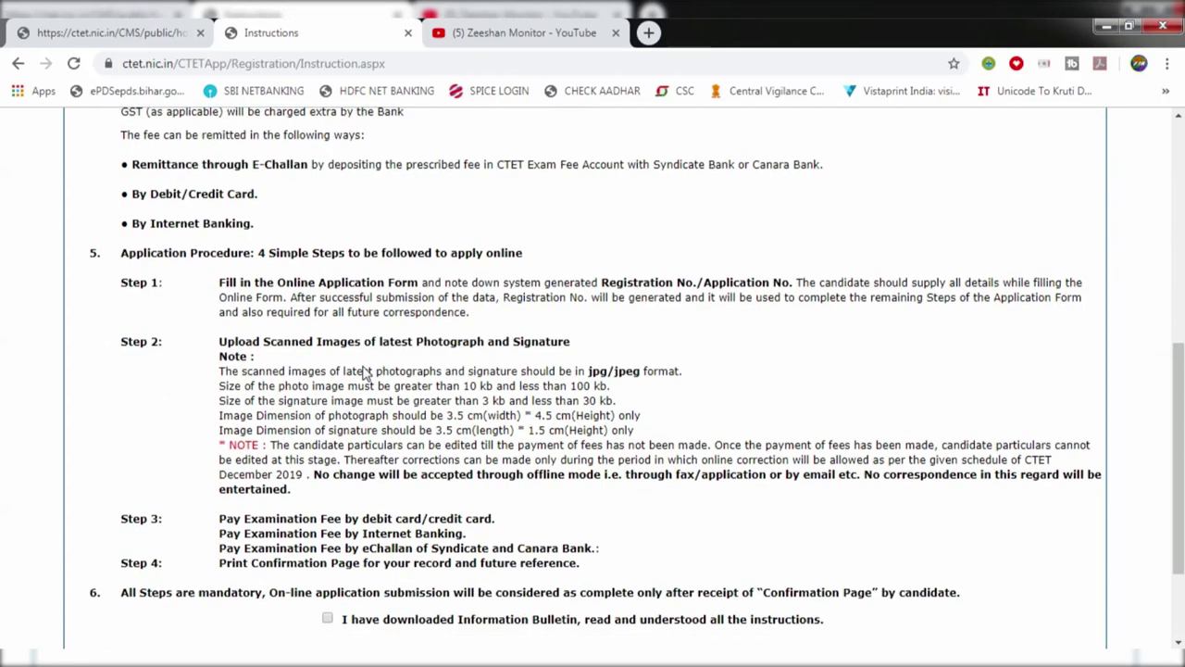
{"action": "scroll", "coordinate": [364, 500], "scroll_direction": "down", "scroll_amount": 1}
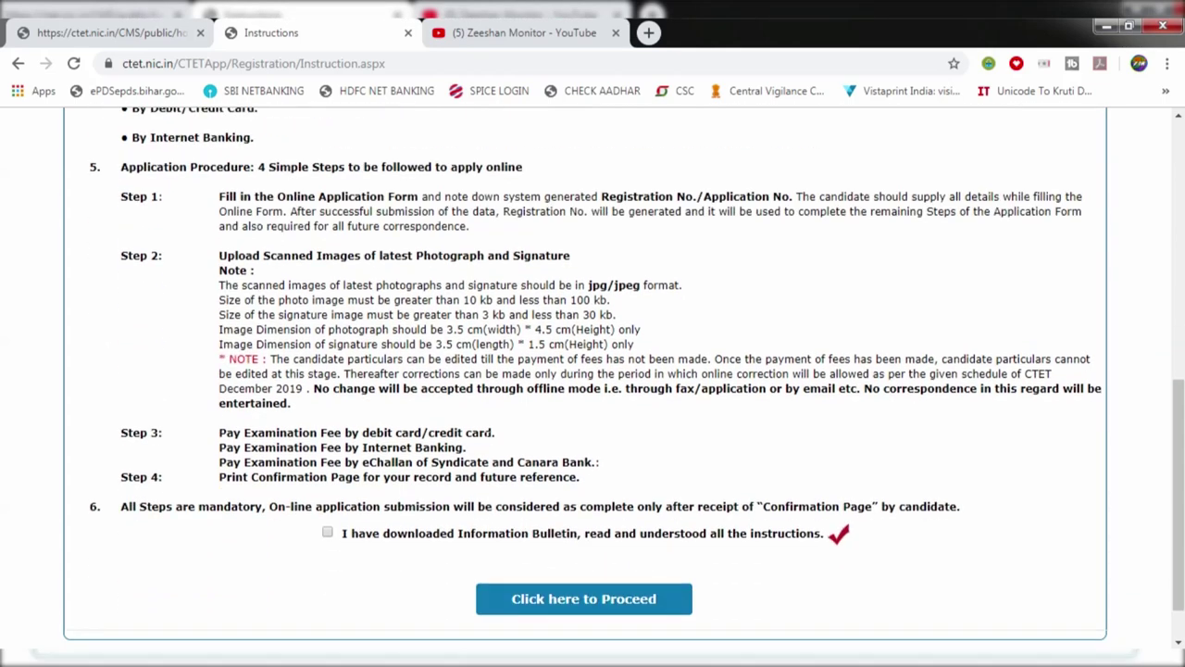
{"action": "scroll", "coordinate": [364, 501], "scroll_direction": "down", "scroll_amount": 1}
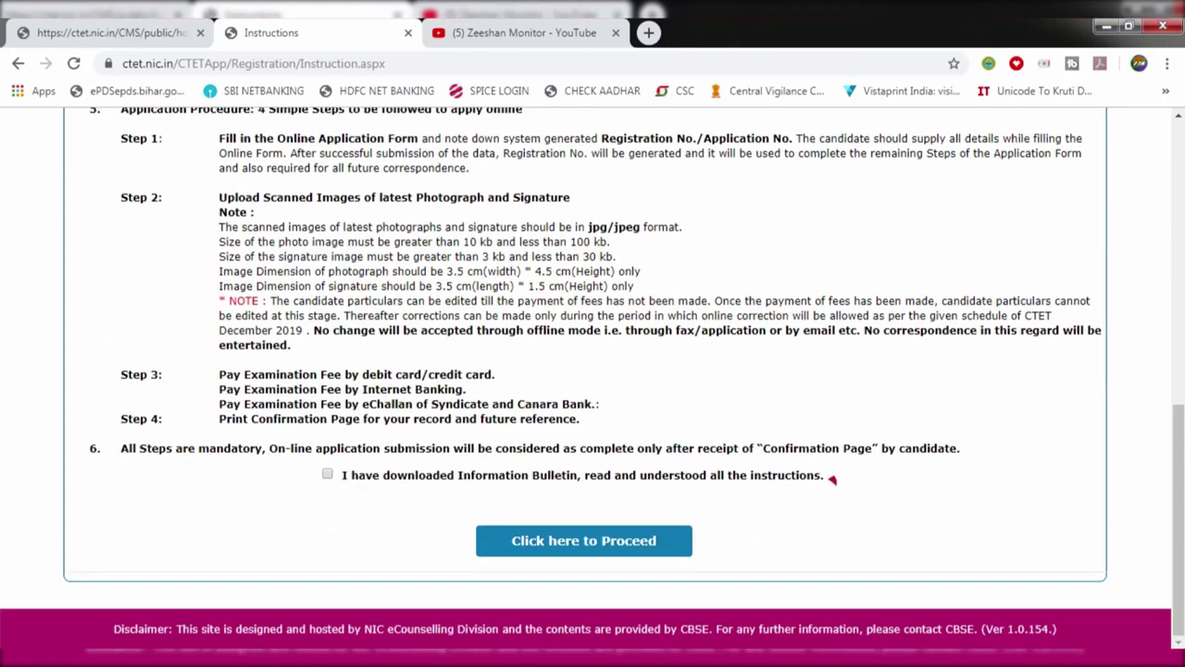
{"action": "left_click", "coordinate": [328, 474]}
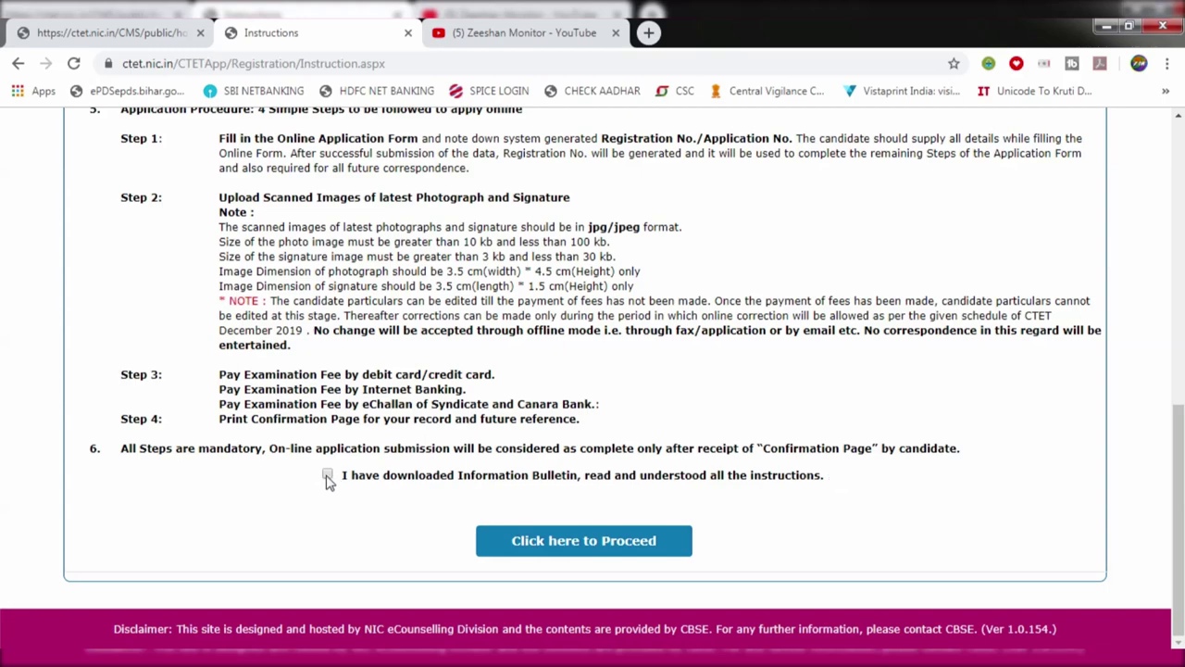
{"action": "left_click", "coordinate": [549, 546]}
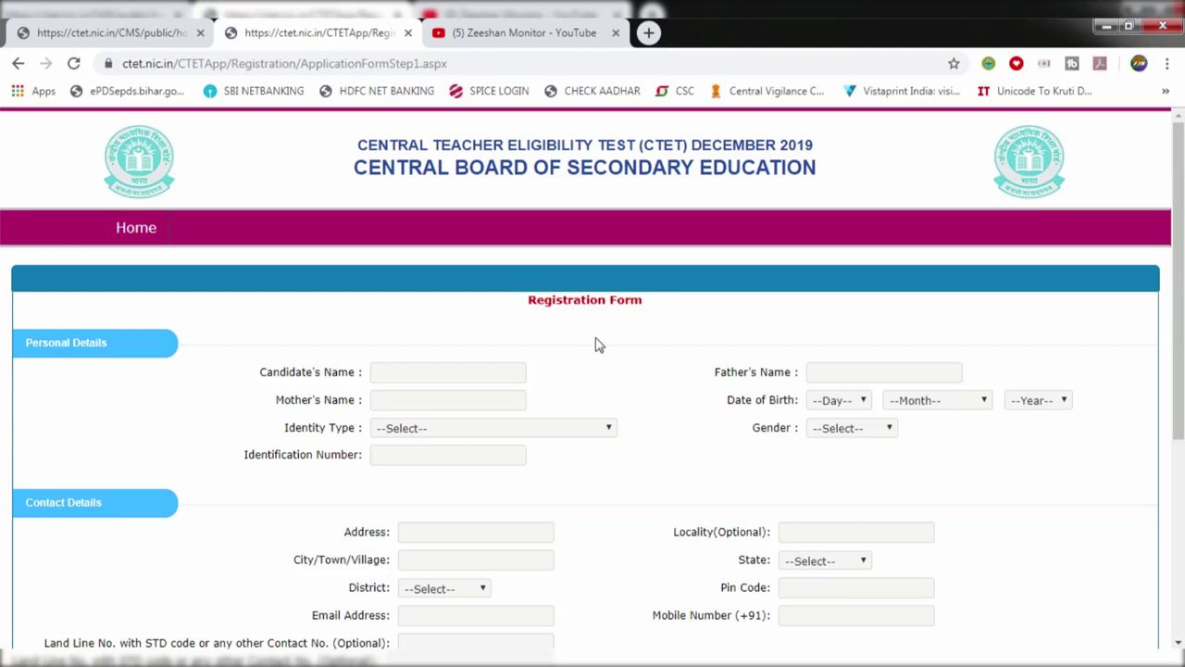
Step: Select Driving License as the Identity Type in Personal Details
{"action": "left_click", "coordinate": [444, 373]}
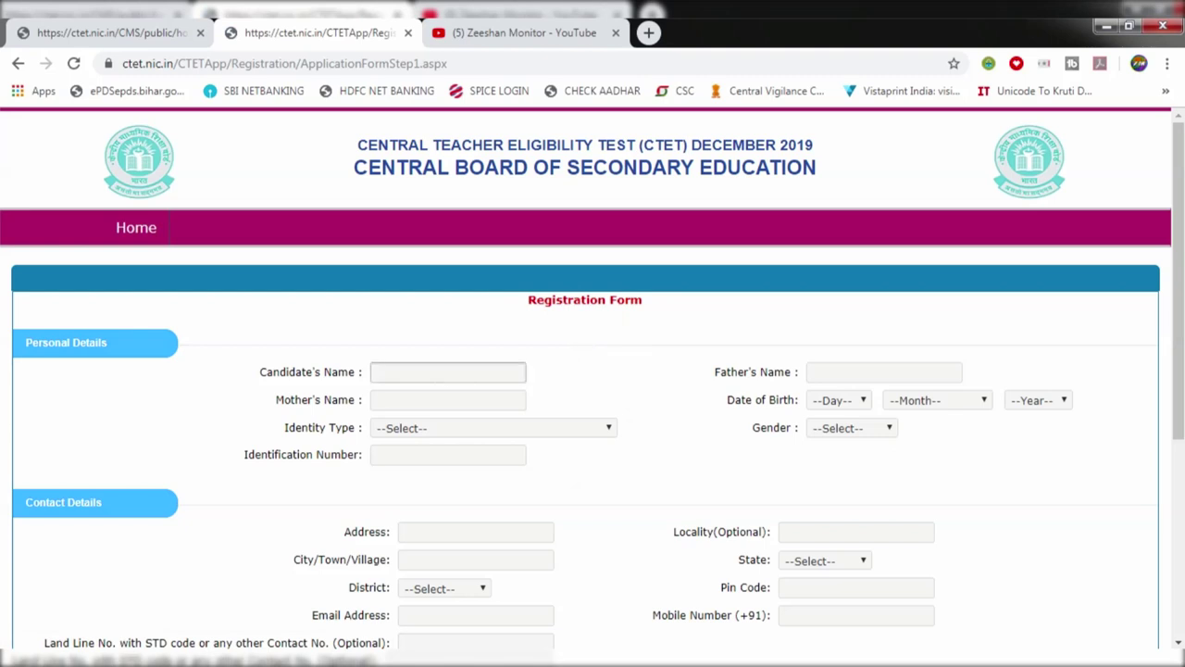
{"action": "left_click", "coordinate": [844, 374]}
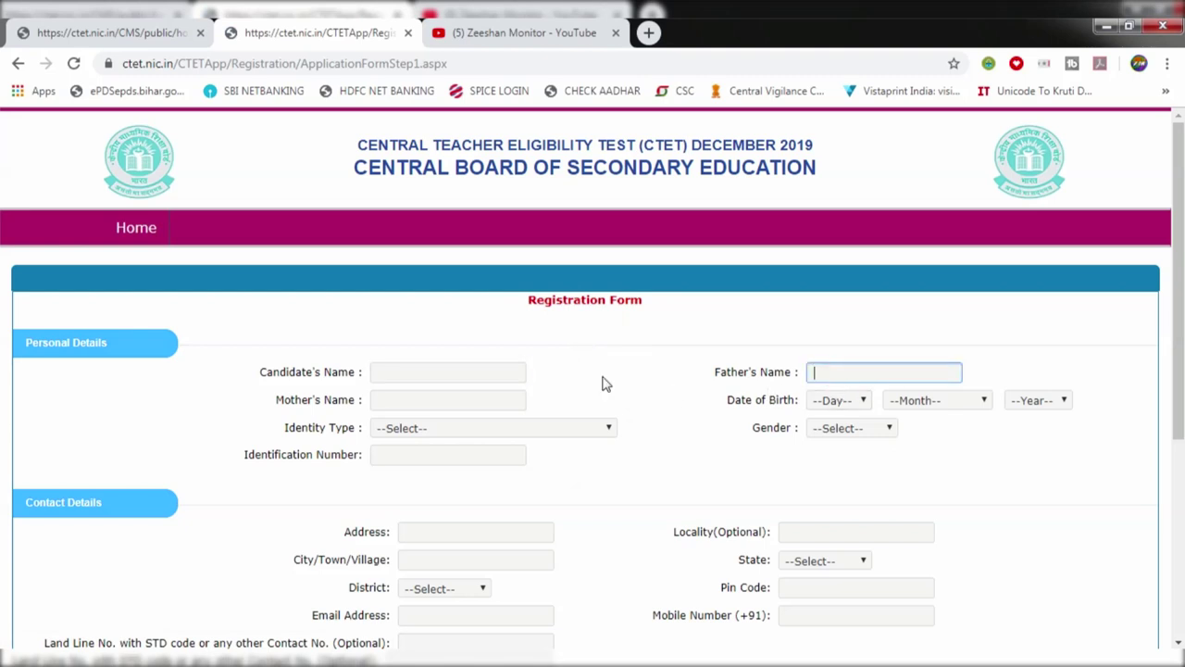
{"action": "left_click", "coordinate": [416, 400]}
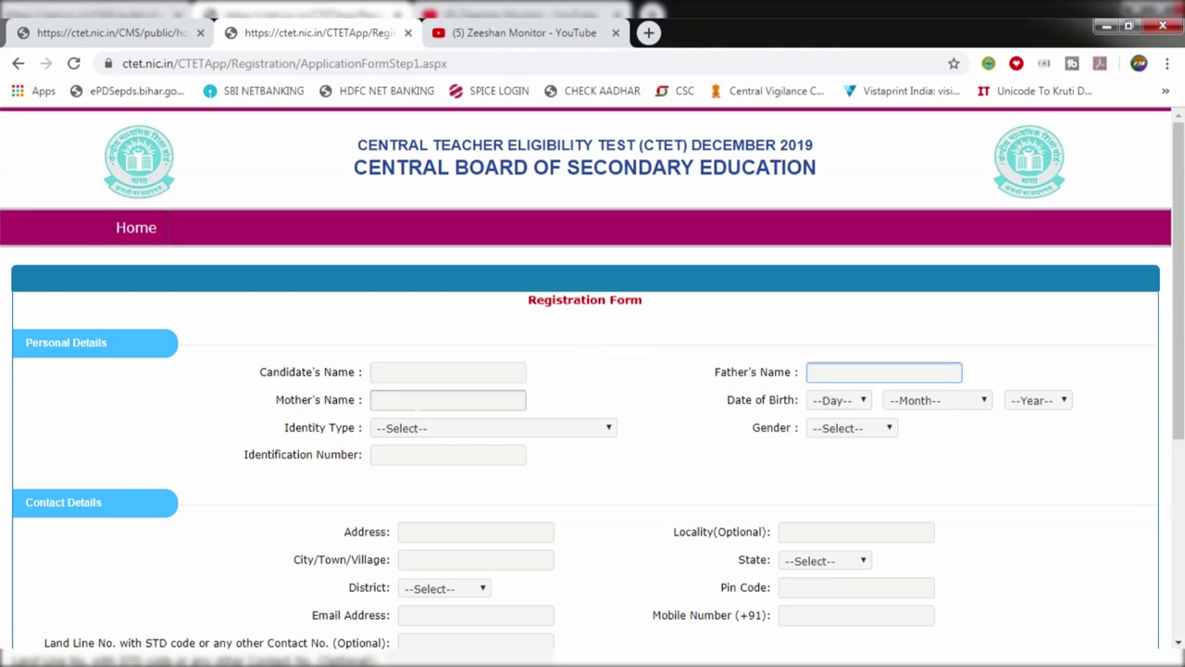
{"action": "left_click", "coordinate": [396, 431]}
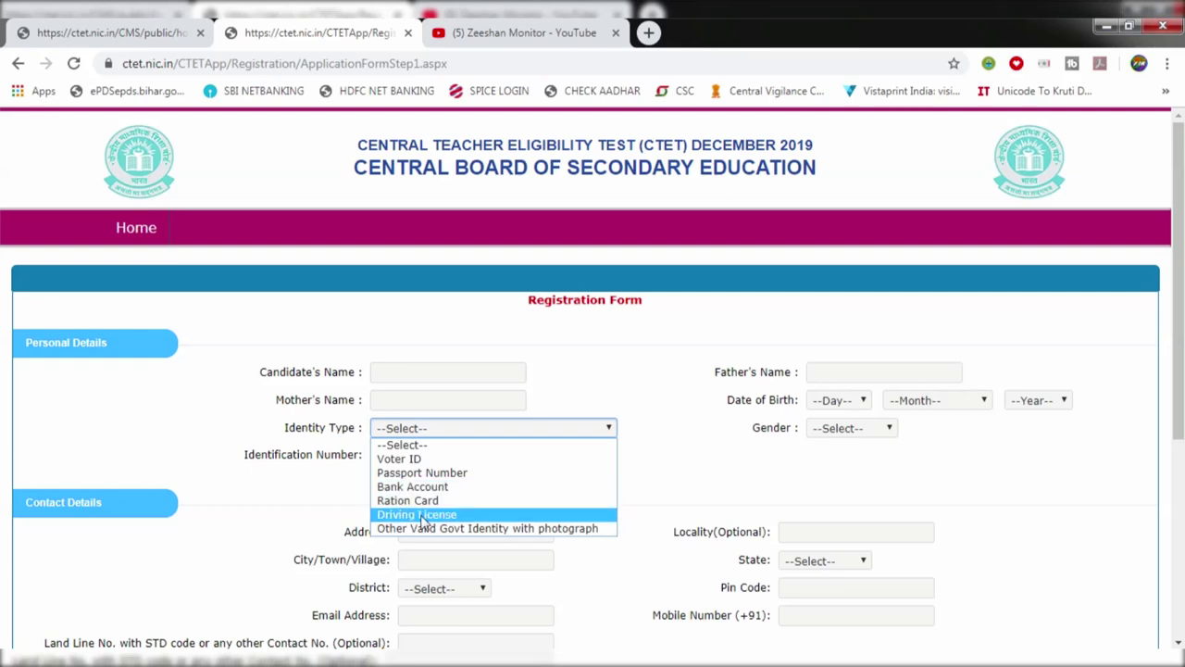
{"action": "left_click", "coordinate": [421, 514]}
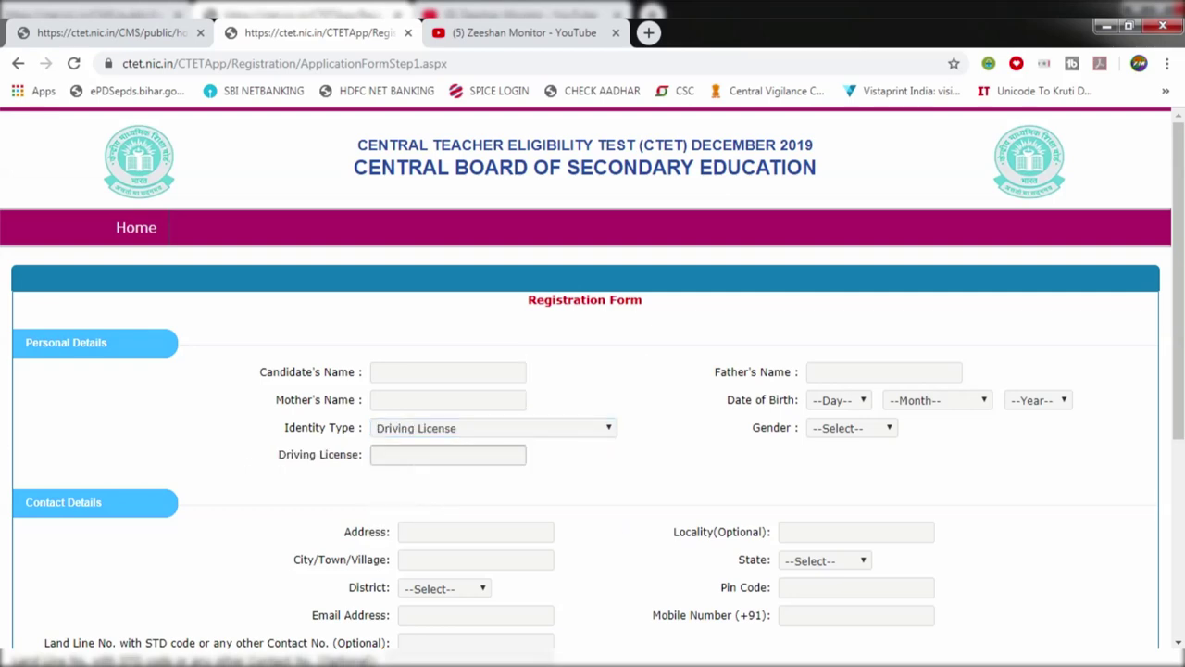
{"action": "left_click", "coordinate": [417, 428]}
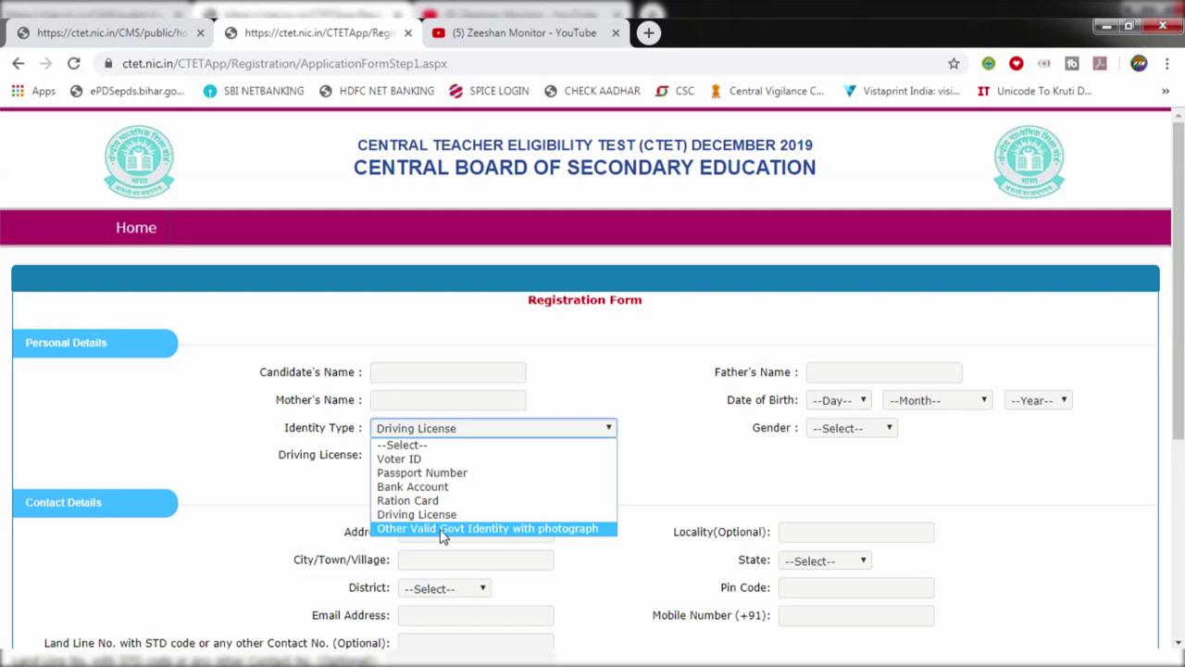
{"action": "left_click", "coordinate": [330, 485]}
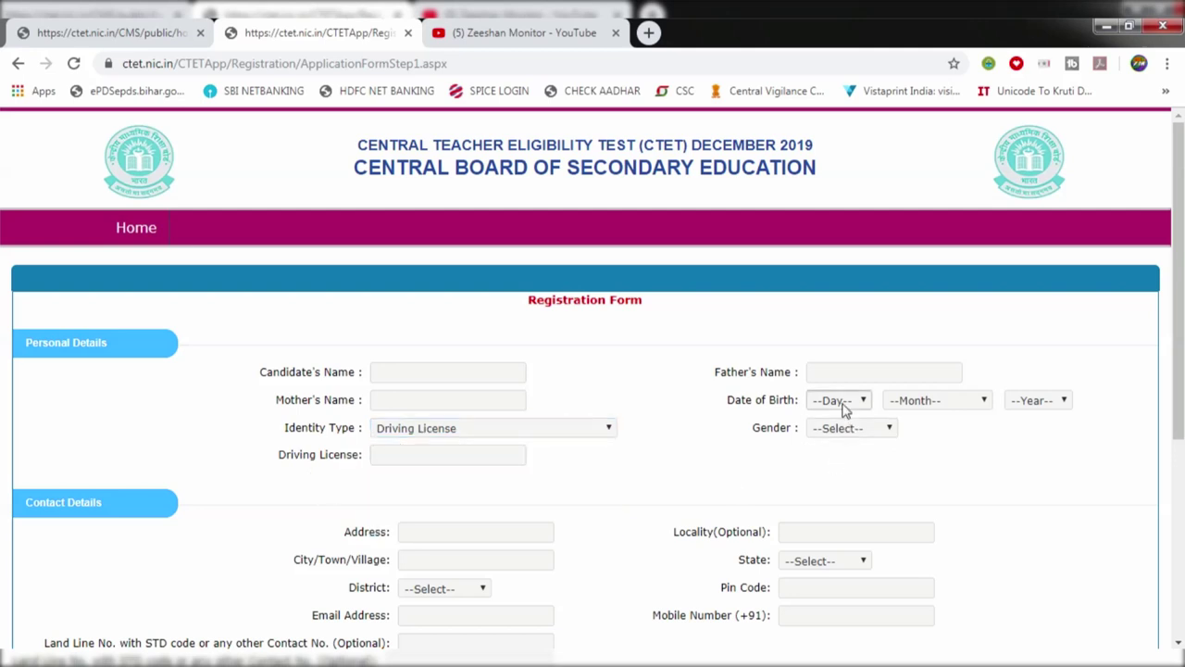
Step: Set the Gender to Male
{"action": "left_click", "coordinate": [900, 403]}
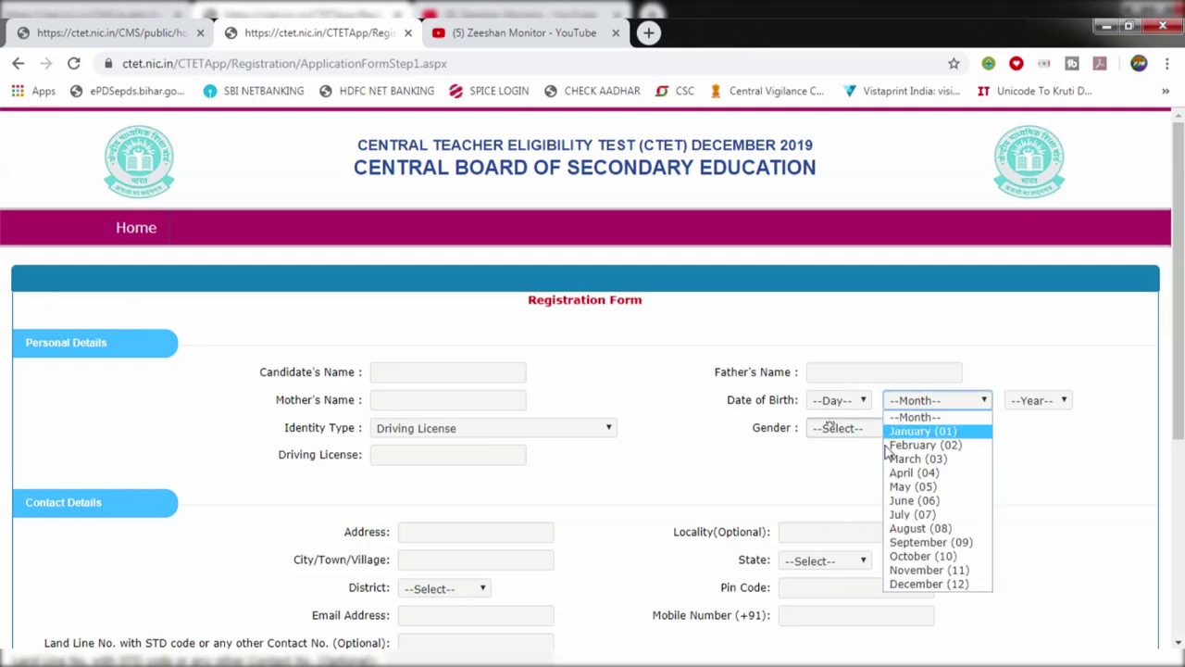
{"action": "left_click", "coordinate": [820, 477]}
{"action": "left_click", "coordinate": [831, 428]}
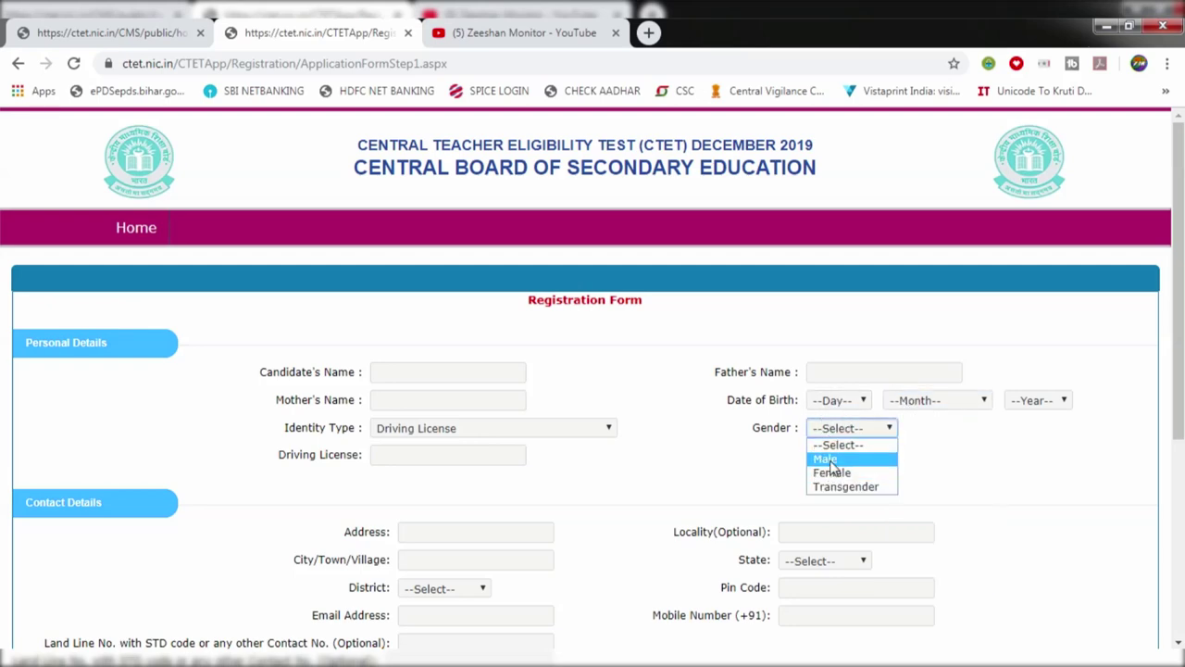
{"action": "left_click", "coordinate": [829, 460]}
{"action": "scroll", "coordinate": [667, 463], "scroll_direction": "down", "scroll_amount": 2}
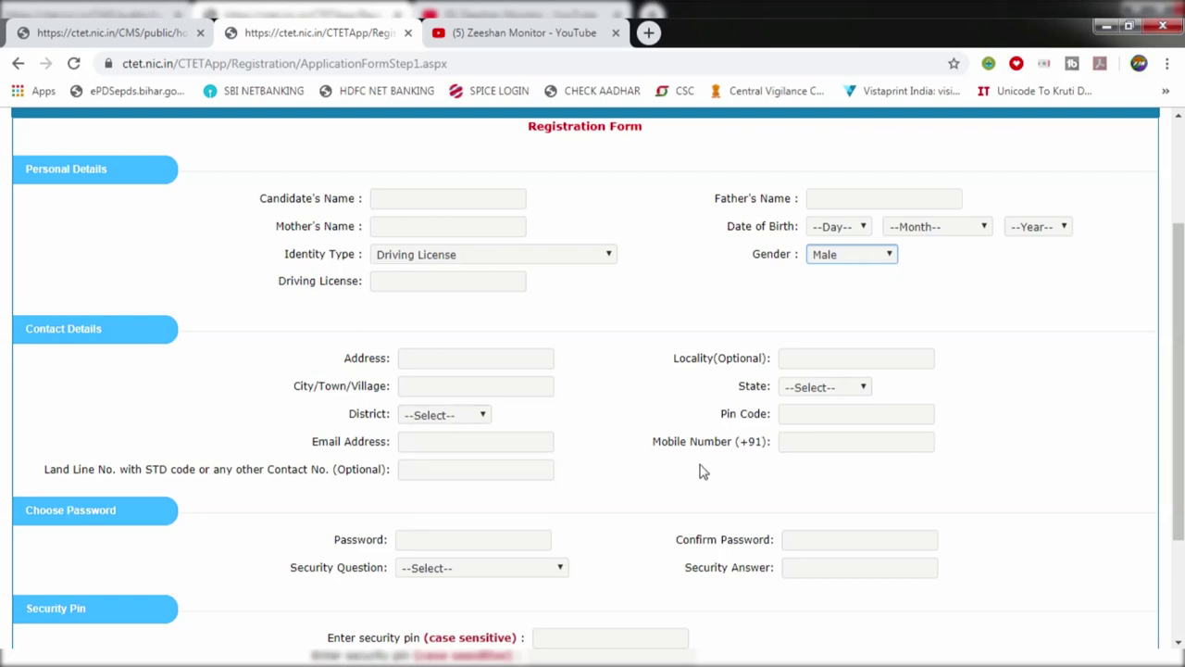
Step: Enter the account password, dismissing Chrome's suggested password, and move to its confirmation
{"action": "scroll", "coordinate": [600, 448], "scroll_direction": "down", "scroll_amount": 1}
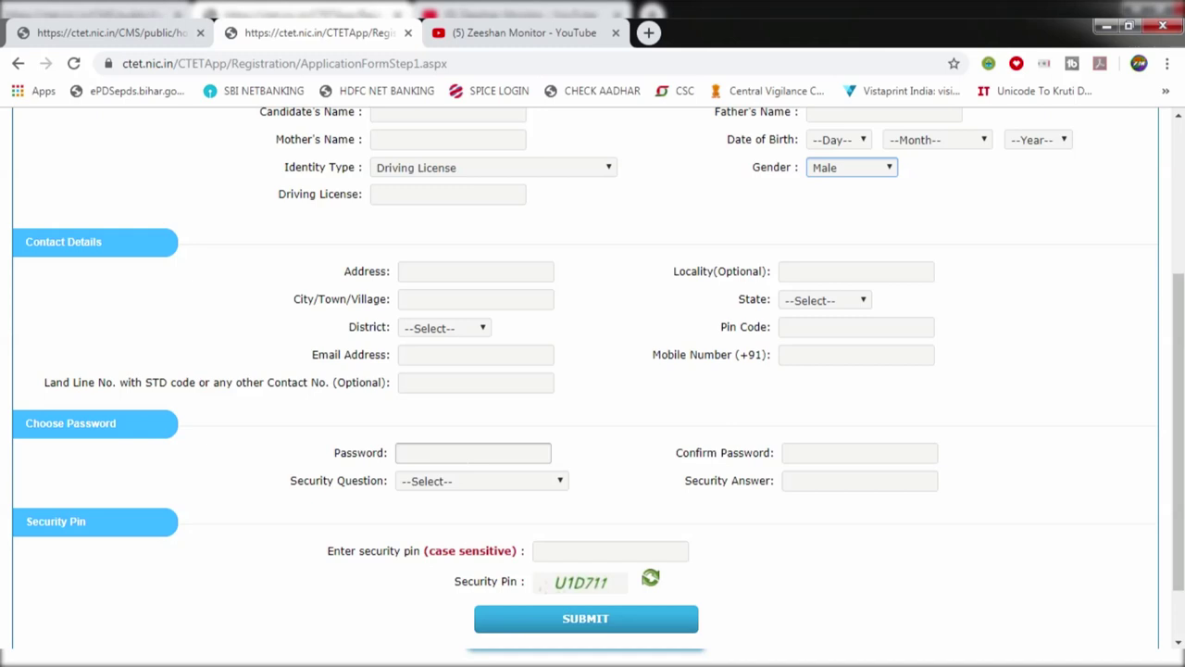
{"action": "left_click", "coordinate": [532, 451]}
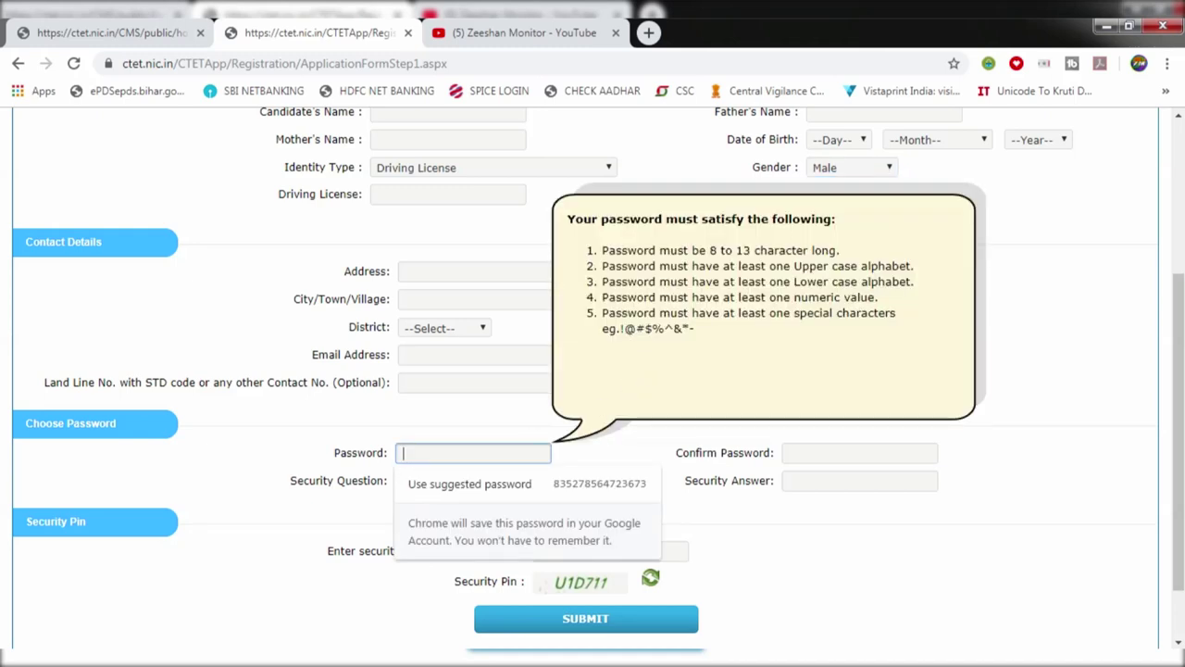
{"action": "left_click", "coordinate": [638, 439]}
{"action": "key", "text": "Tab"}
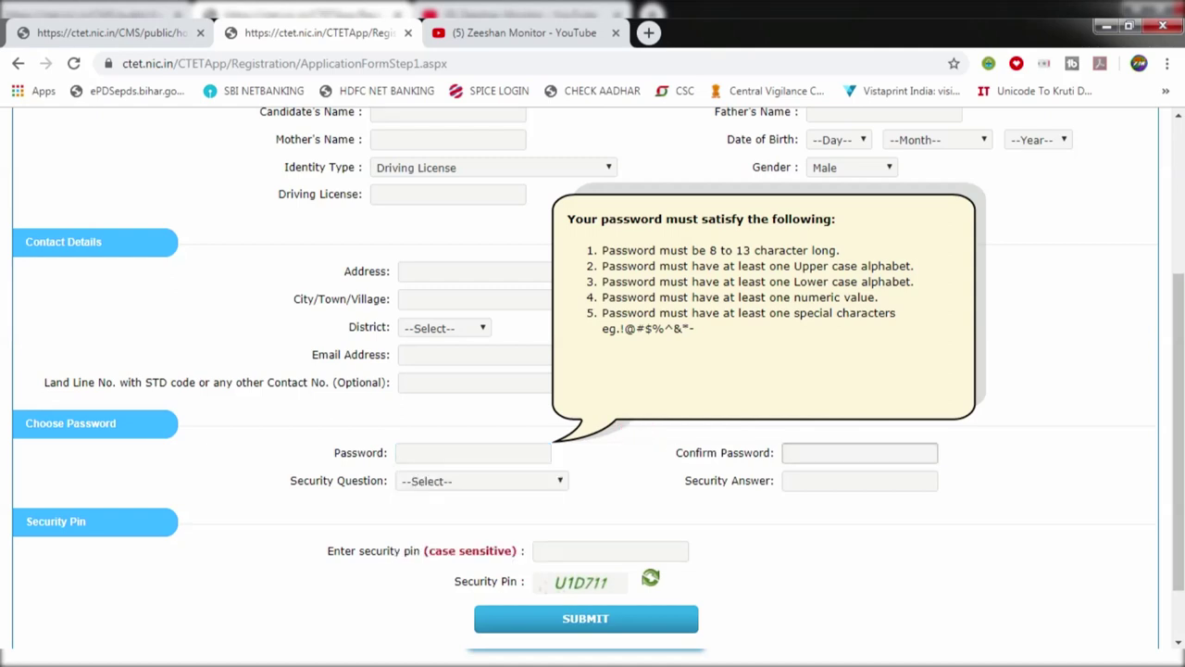
Step: Choose 'What is the registration number of your first vehicle ?' as the security question
{"action": "left_click", "coordinate": [469, 481]}
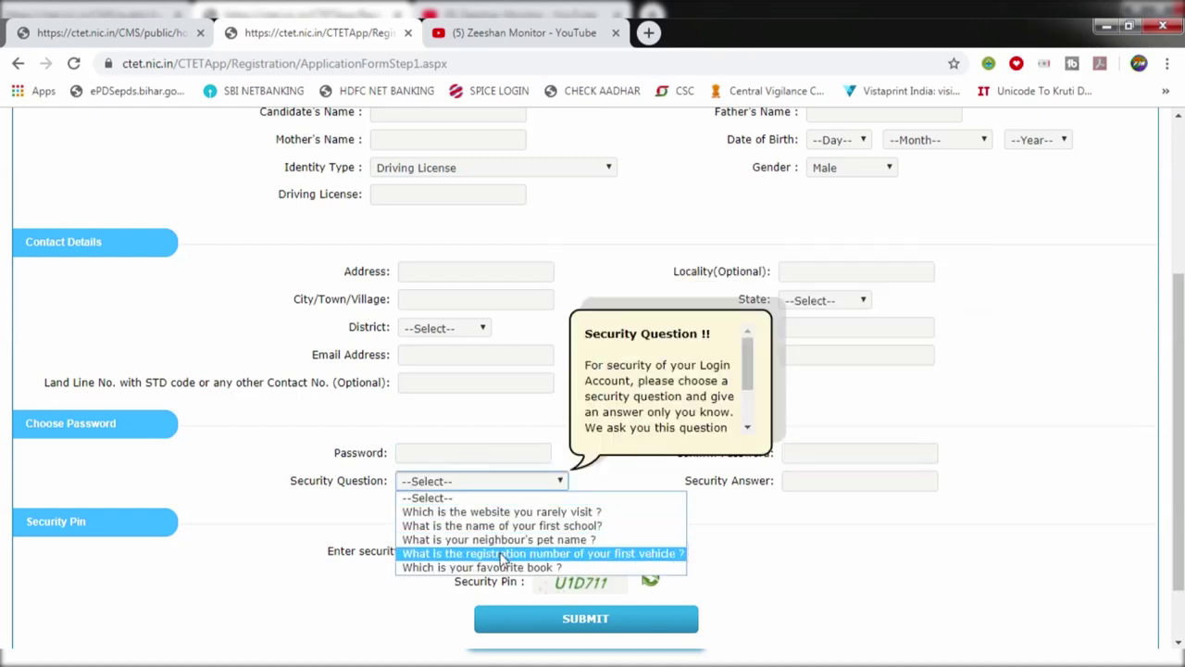
{"action": "left_click", "coordinate": [503, 554]}
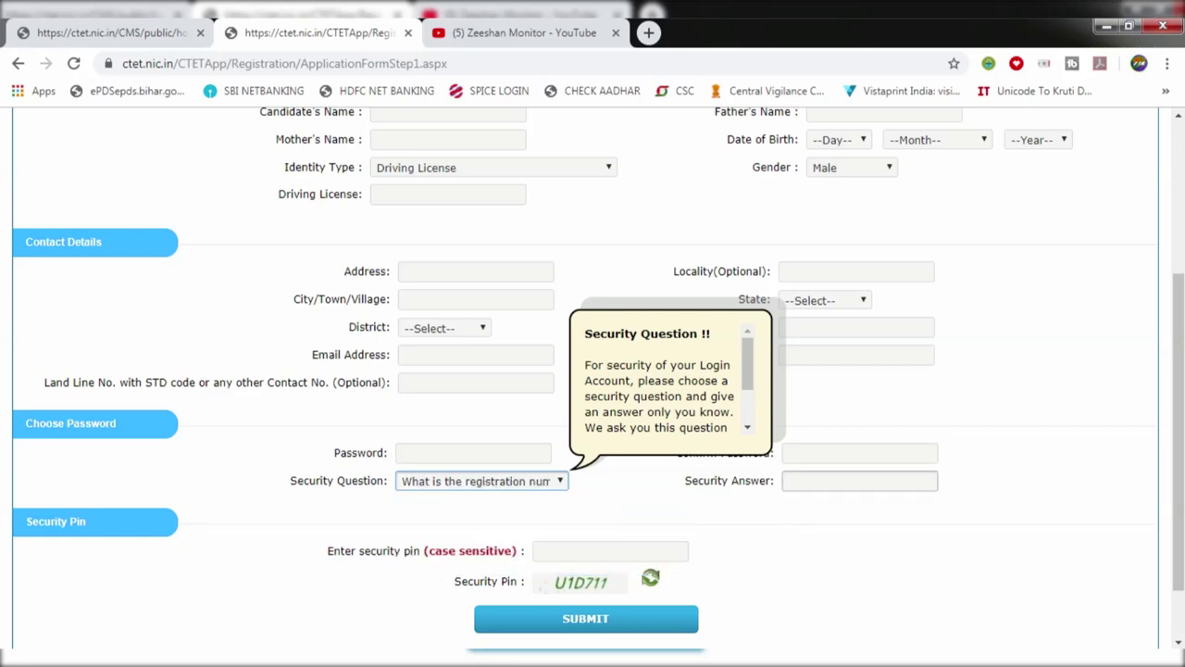
{"action": "left_click", "coordinate": [805, 485]}
{"action": "left_click", "coordinate": [804, 550]}
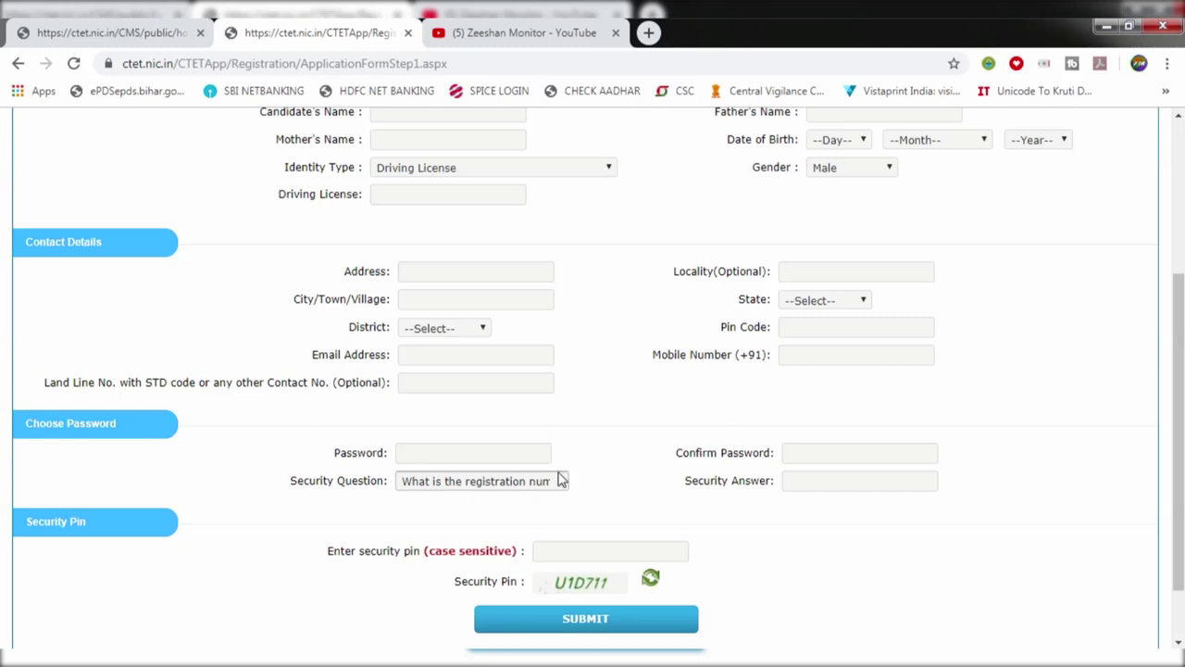
{"action": "scroll", "coordinate": [587, 492], "scroll_direction": "down", "scroll_amount": 1}
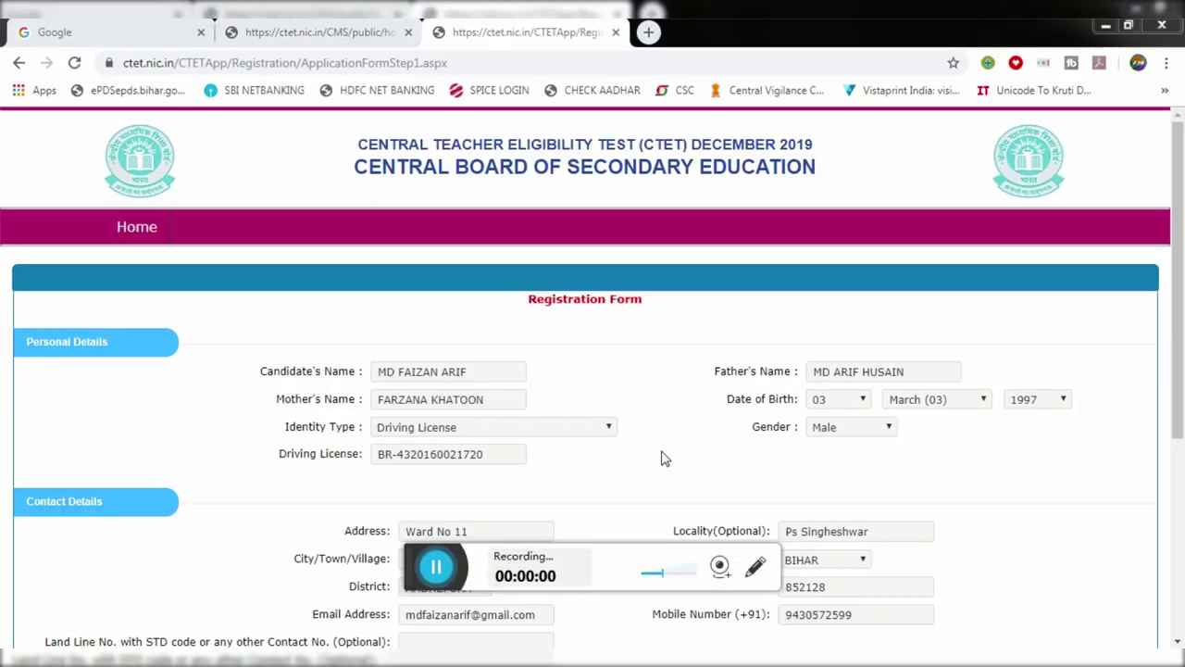
Step: Submit the form, close the pin-mismatch message, and resubmit with the new security pin
{"action": "scroll", "coordinate": [663, 457], "scroll_direction": "down", "scroll_amount": 4}
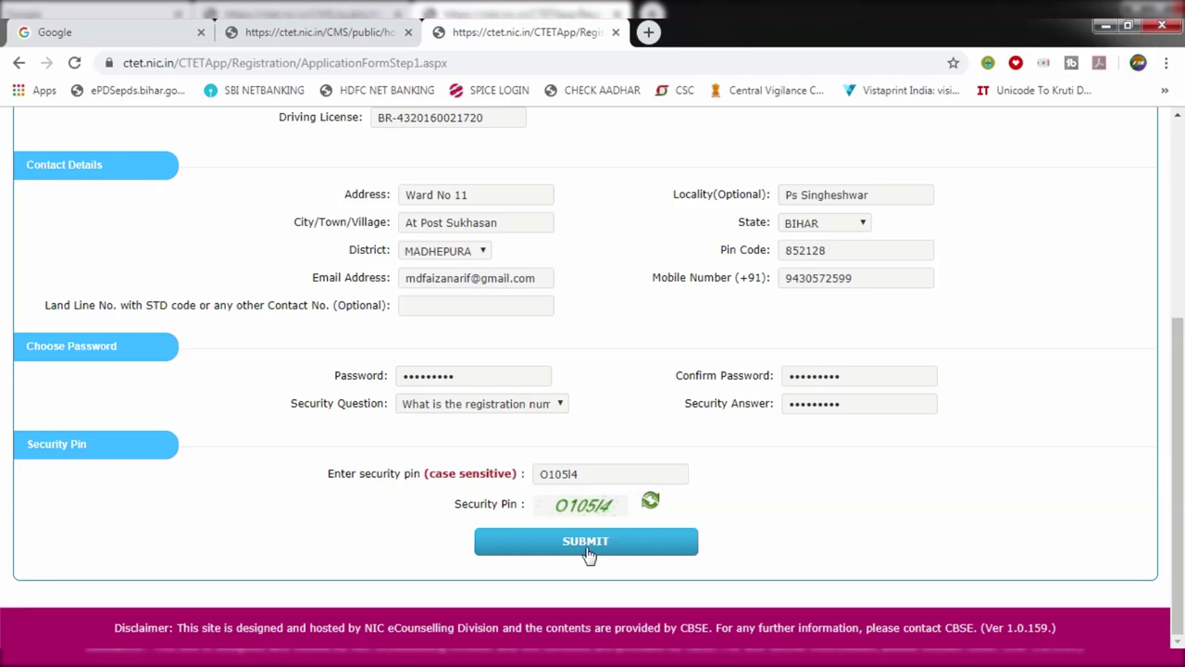
{"action": "left_click", "coordinate": [589, 553]}
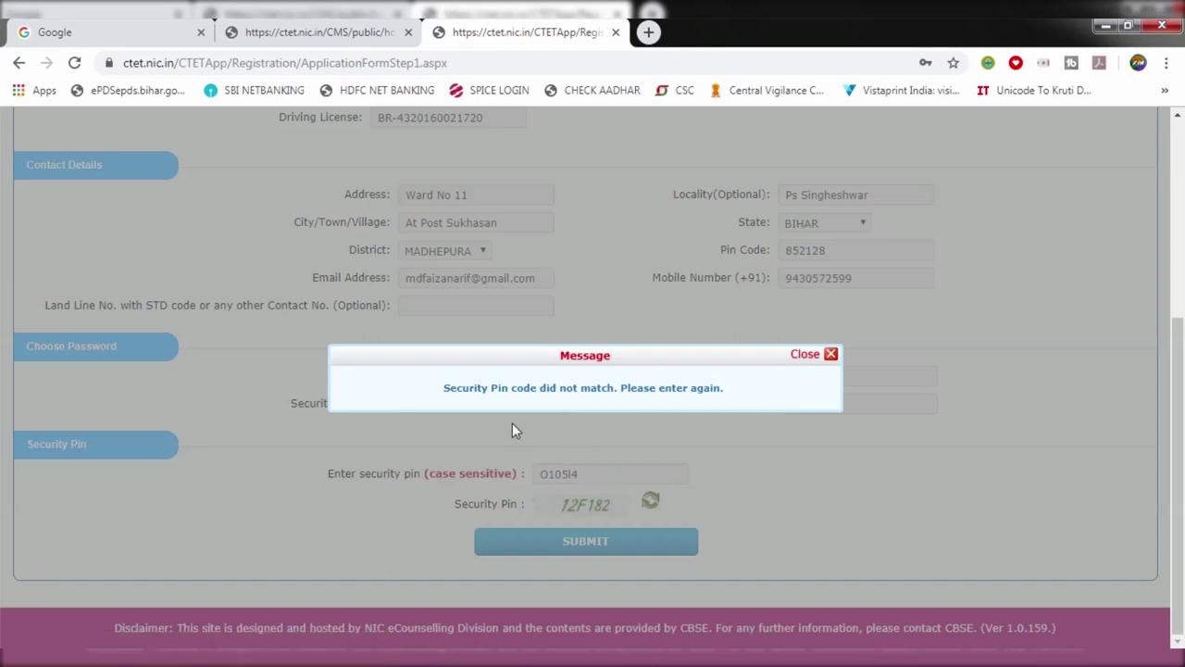
{"action": "left_click", "coordinate": [830, 355]}
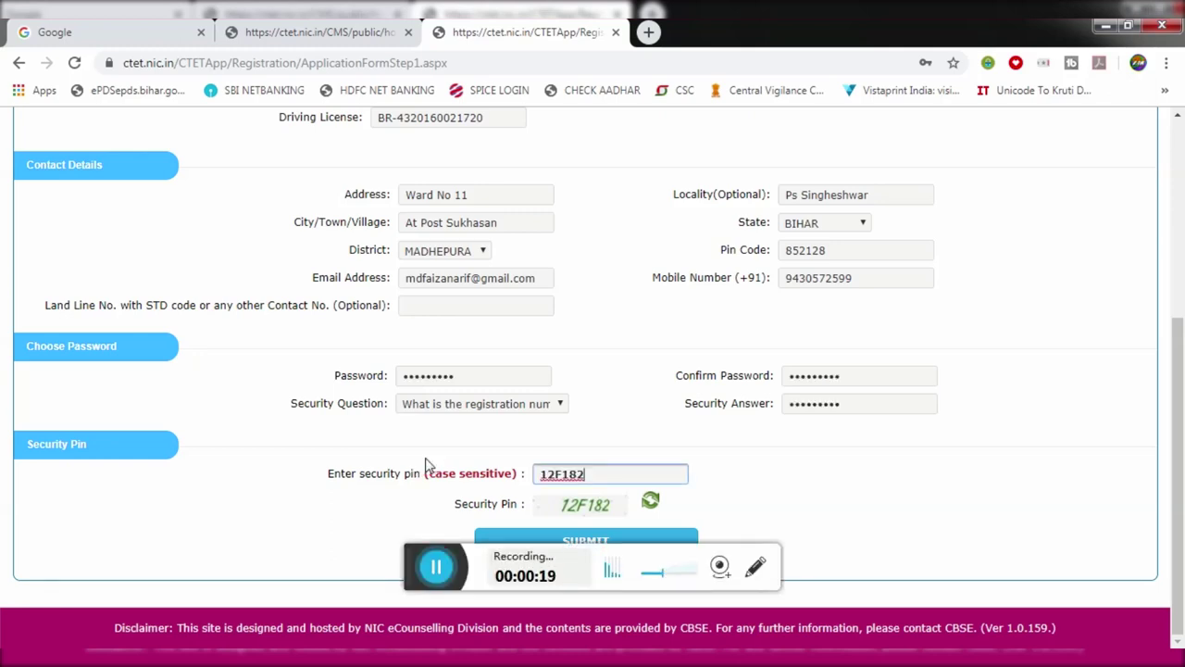
{"action": "left_click", "coordinate": [561, 550]}
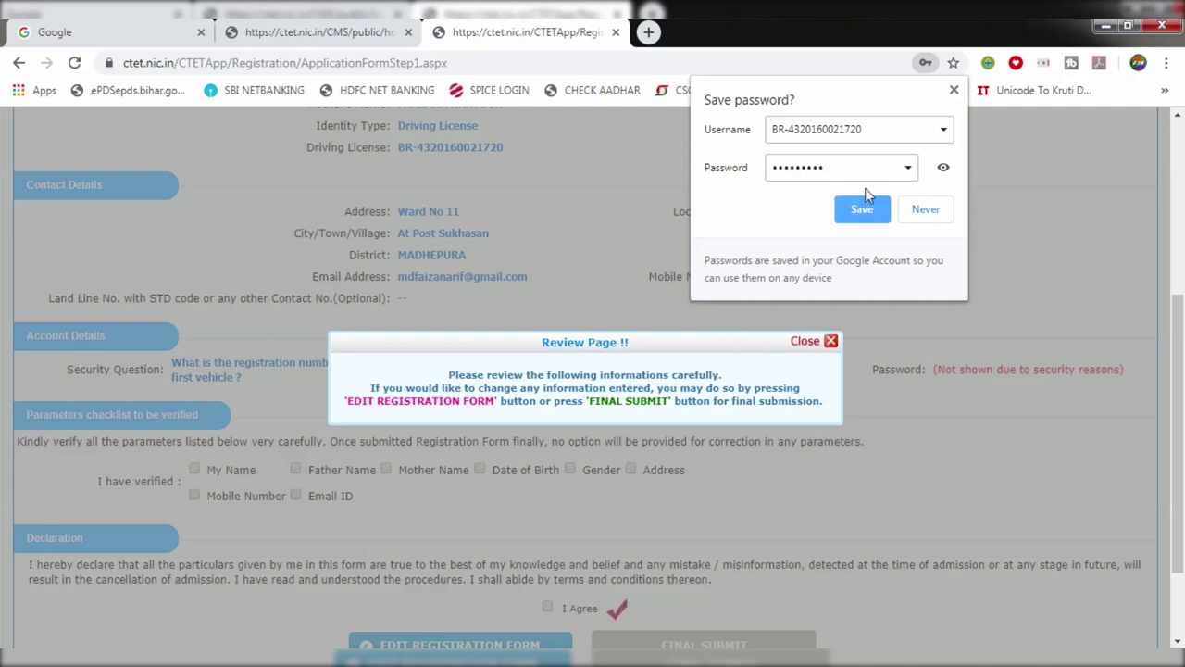
Step: Dismiss the save-password prompt and review notice, fix Locality and City/Town/Village, and resubmit
{"action": "left_click", "coordinate": [954, 90]}
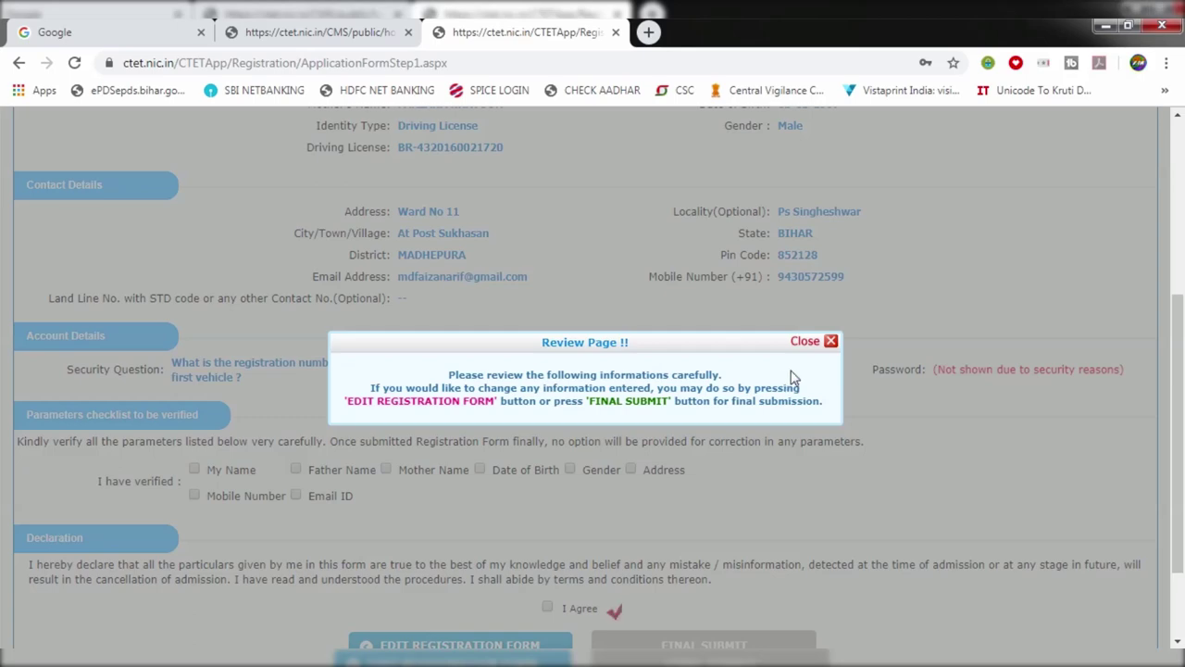
{"action": "left_click", "coordinate": [829, 342]}
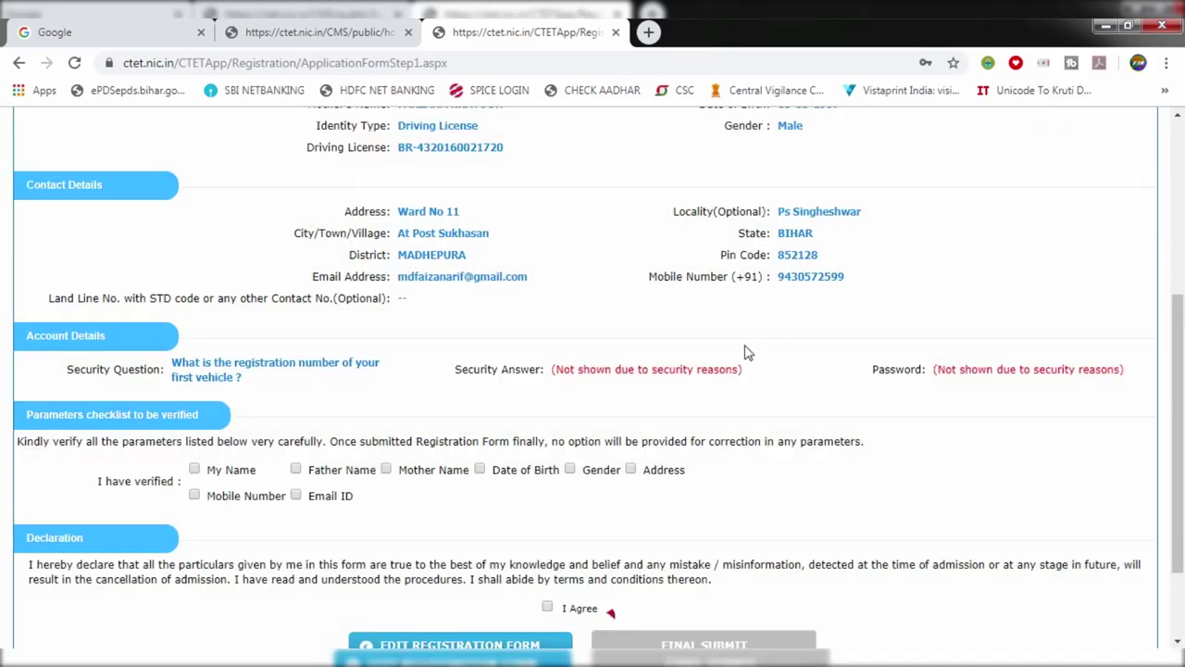
{"action": "scroll", "coordinate": [755, 356], "scroll_direction": "down", "scroll_amount": 3}
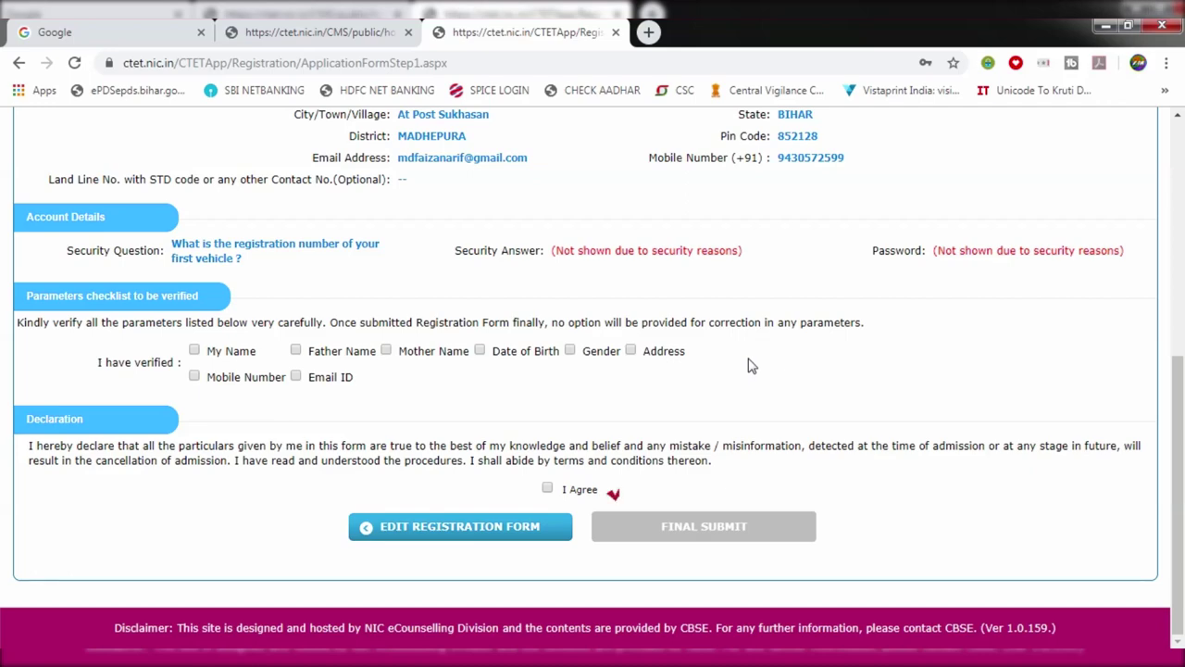
{"action": "scroll", "coordinate": [729, 389], "scroll_direction": "up", "scroll_amount": 2}
{"action": "scroll", "coordinate": [638, 373], "scroll_direction": "up", "scroll_amount": 3}
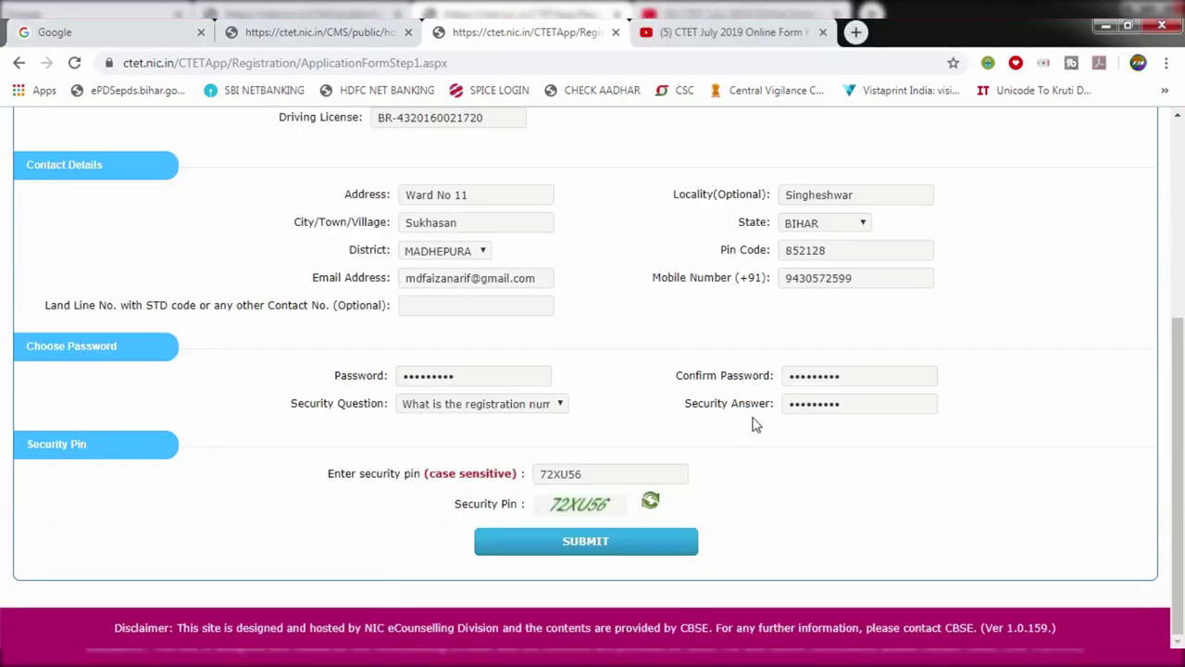
{"action": "left_click", "coordinate": [588, 544]}
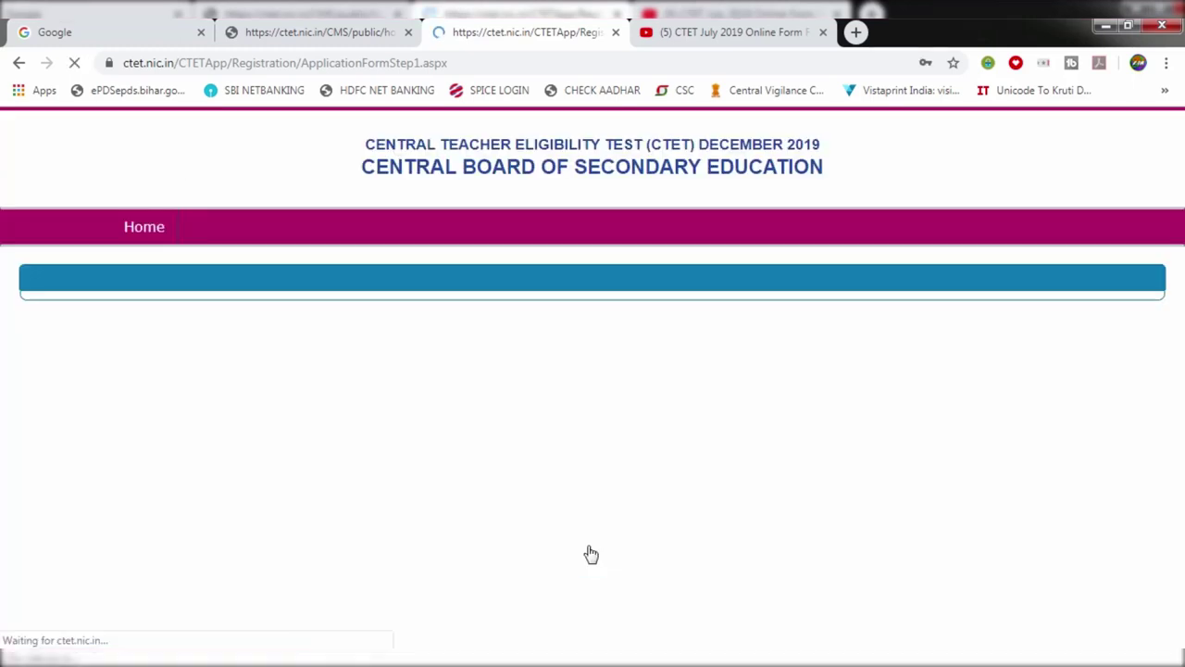
Step: Dismiss the save-password prompt and the review page notice
{"action": "scroll", "coordinate": [629, 500], "scroll_direction": "down", "scroll_amount": 3}
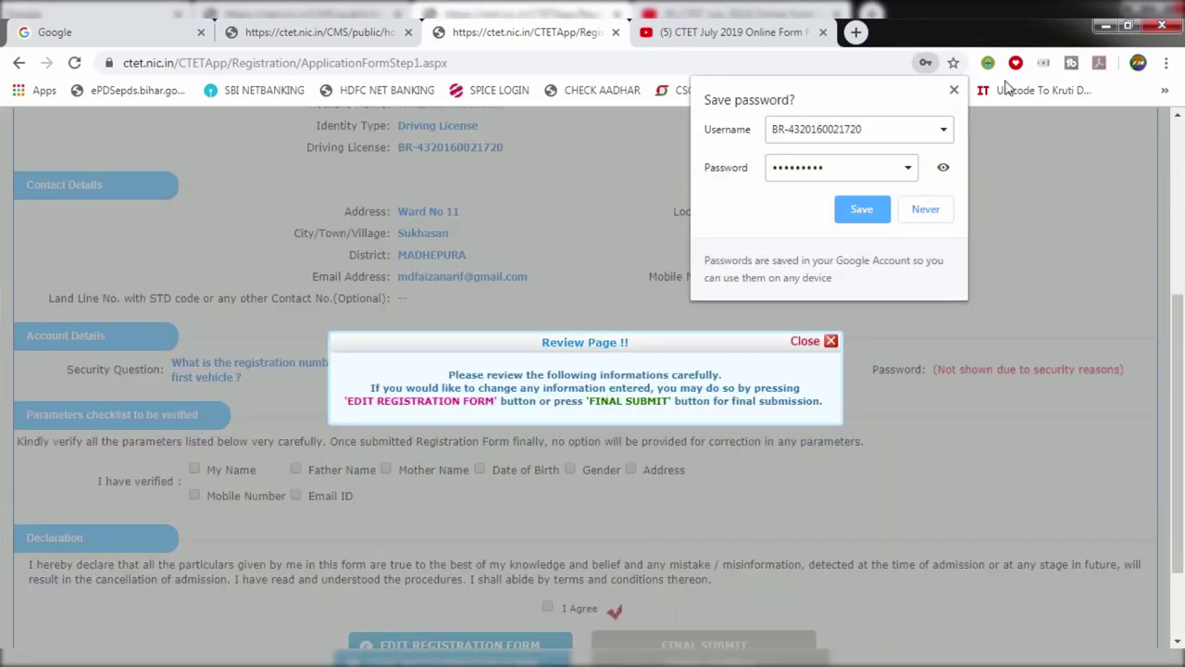
{"action": "left_click", "coordinate": [954, 90]}
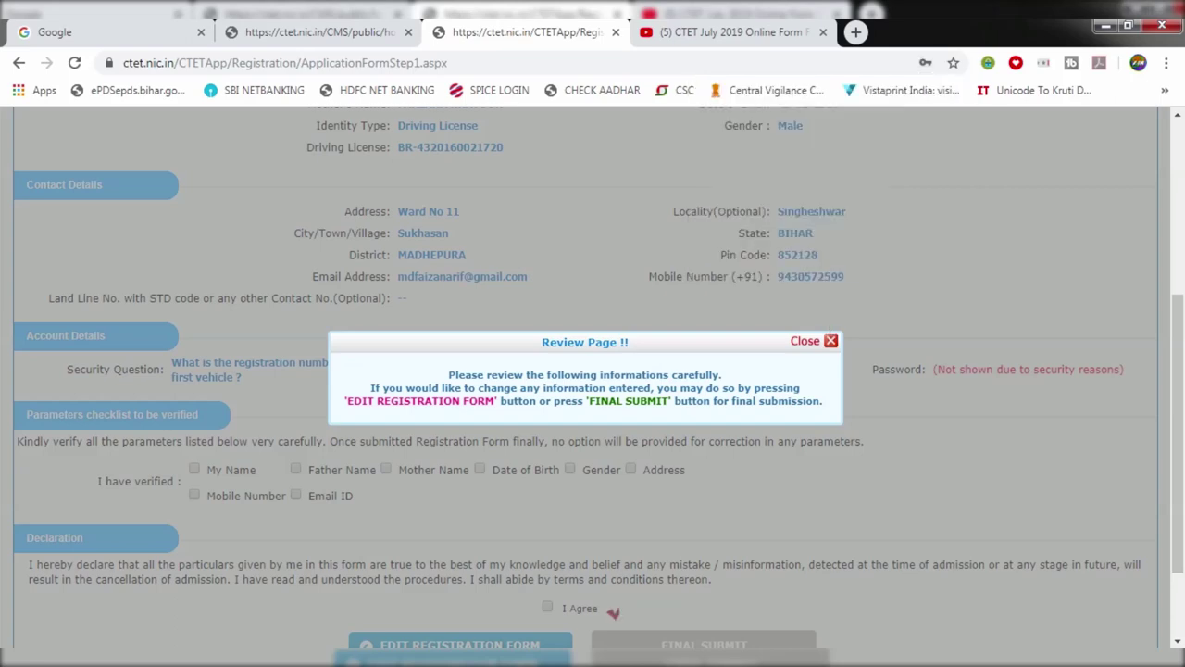
{"action": "left_click", "coordinate": [832, 342]}
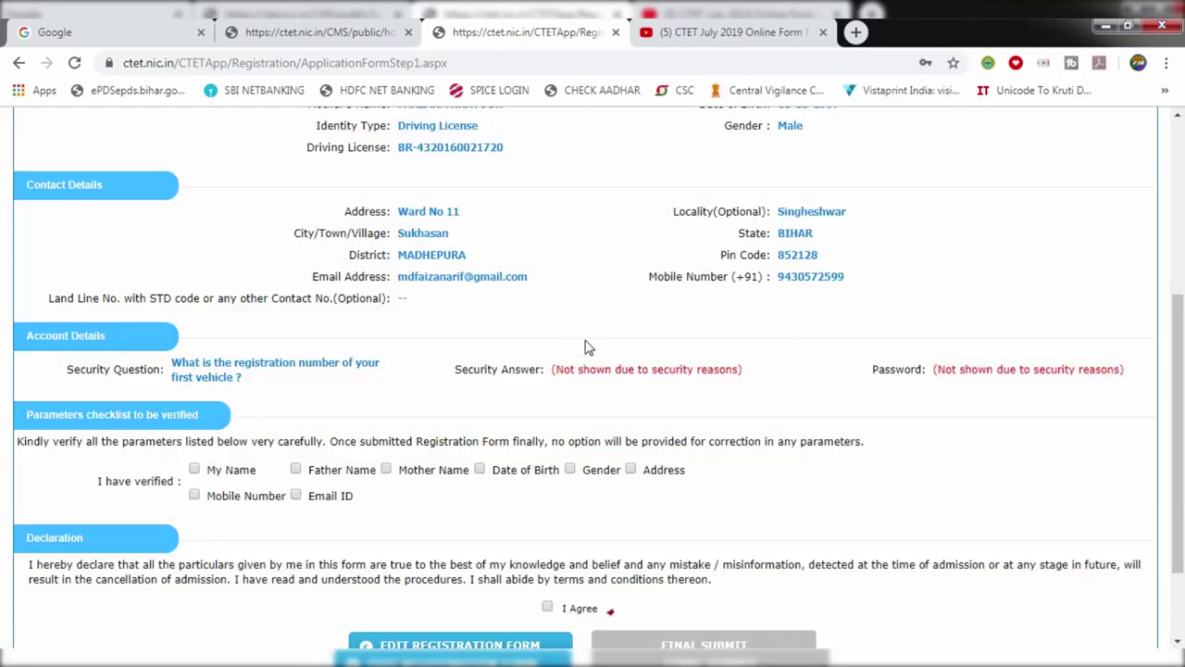
{"action": "scroll", "coordinate": [585, 347], "scroll_direction": "down", "scroll_amount": 2}
{"action": "scroll", "coordinate": [584, 347], "scroll_direction": "up", "scroll_amount": 2}
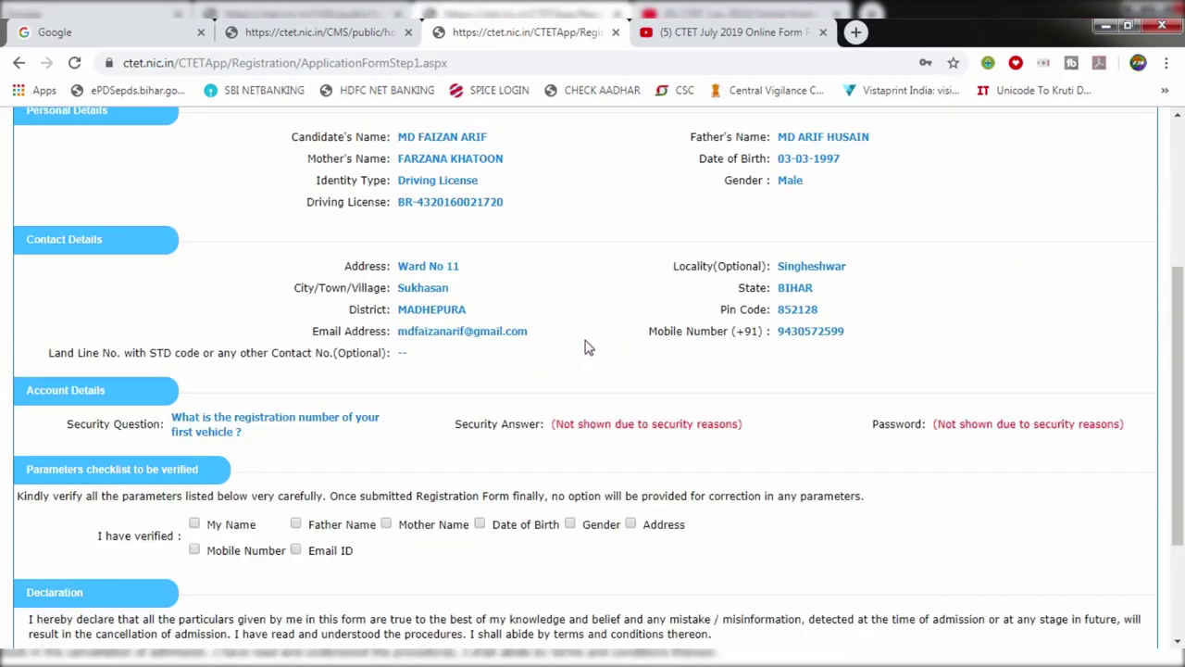
{"action": "scroll", "coordinate": [584, 348], "scroll_direction": "down", "scroll_amount": 2}
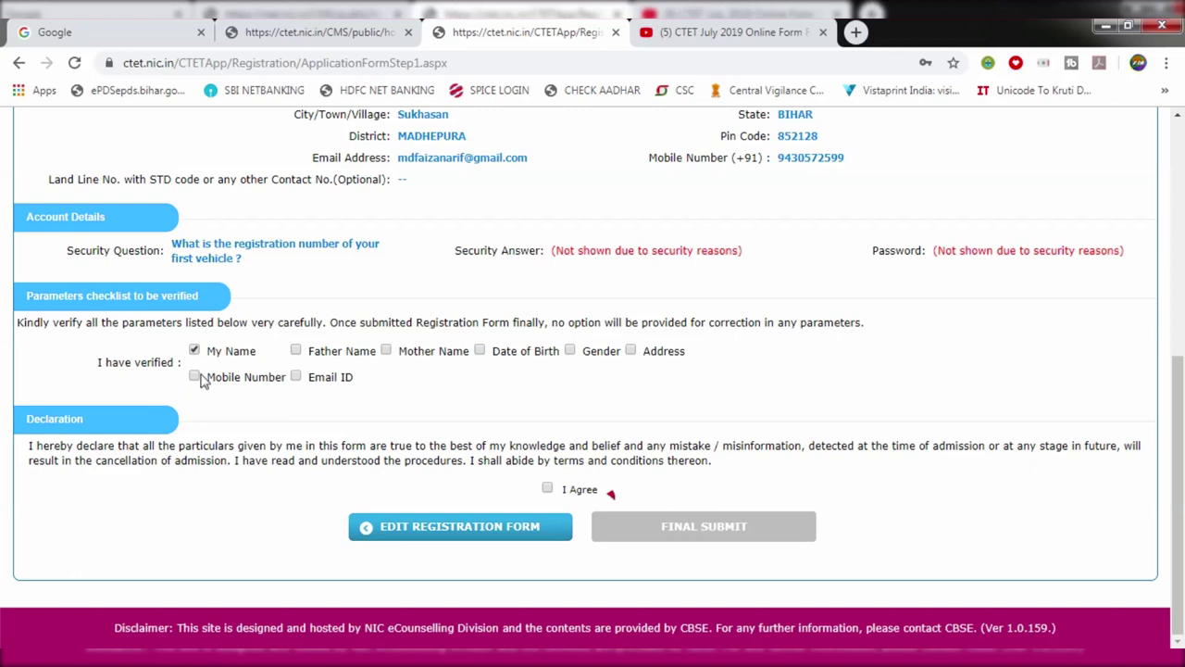
Step: Mark Father Name, Mother Name, Date of Birth, Gender, Address, Mobile and Email as verified
{"action": "left_click", "coordinate": [296, 350]}
{"action": "left_click", "coordinate": [386, 351]}
{"action": "left_click", "coordinate": [480, 350]}
{"action": "left_click", "coordinate": [569, 351]}
{"action": "left_click", "coordinate": [630, 350]}
{"action": "left_click", "coordinate": [194, 375]}
{"action": "left_click", "coordinate": [297, 381]}
Step: Tick 'I Agree' on the declaration and click FINAL SUBMIT
{"action": "scroll", "coordinate": [298, 387], "scroll_direction": "up", "scroll_amount": 2}
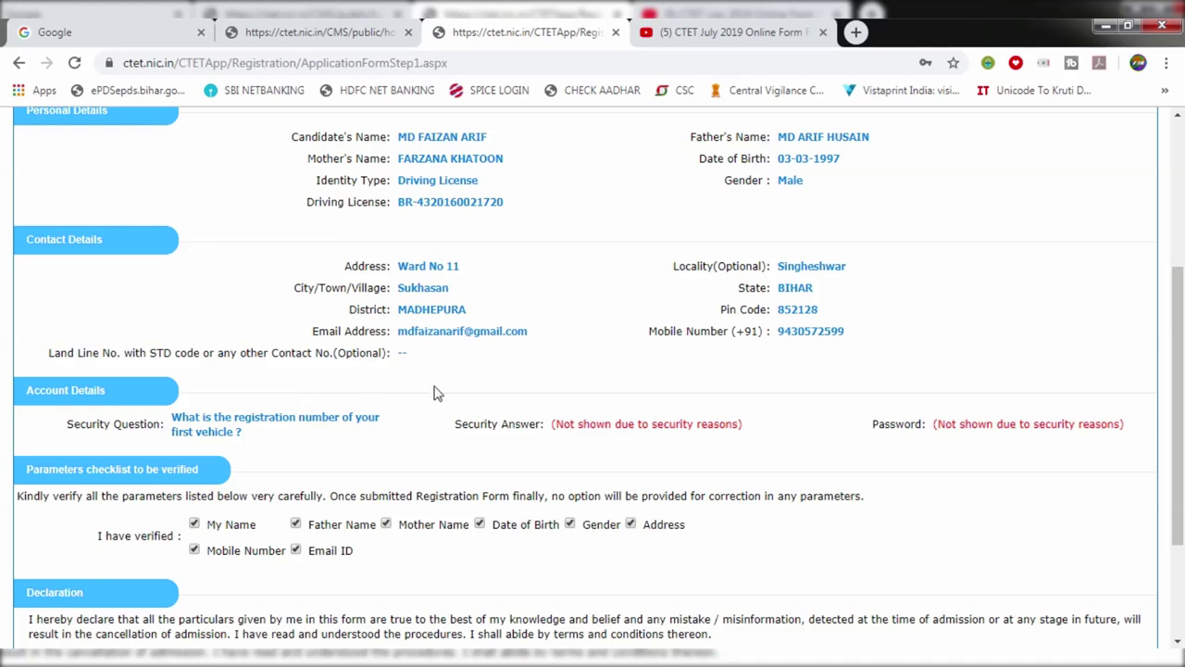
{"action": "scroll", "coordinate": [436, 392], "scroll_direction": "down", "scroll_amount": 2}
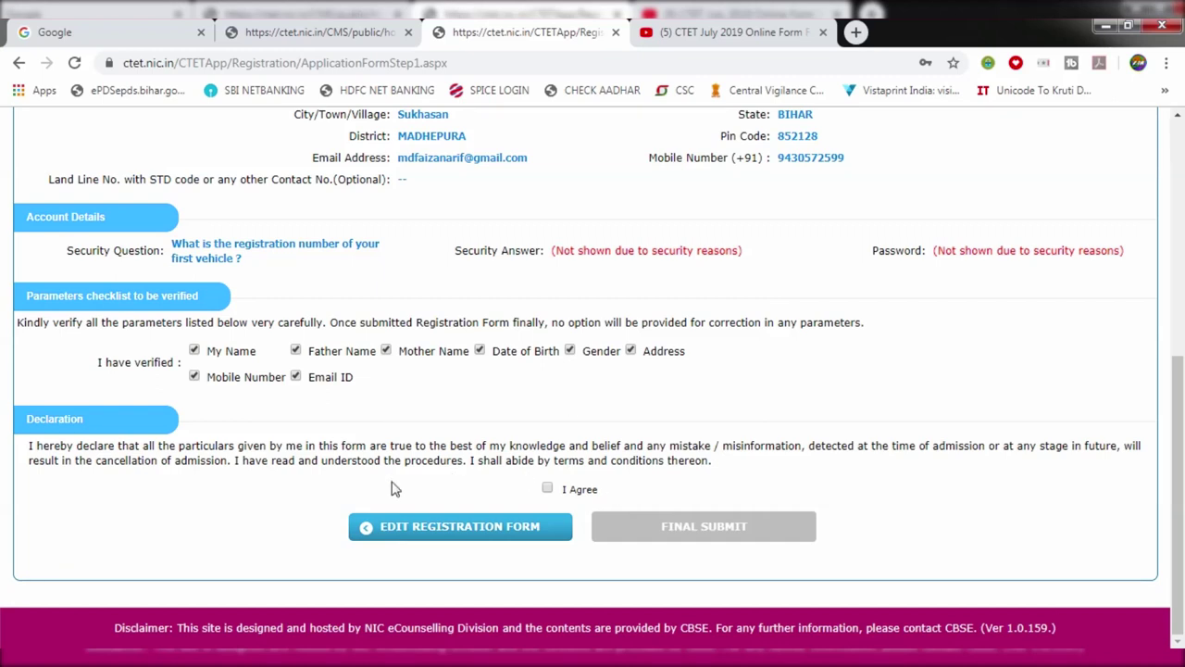
{"action": "left_click", "coordinate": [547, 488]}
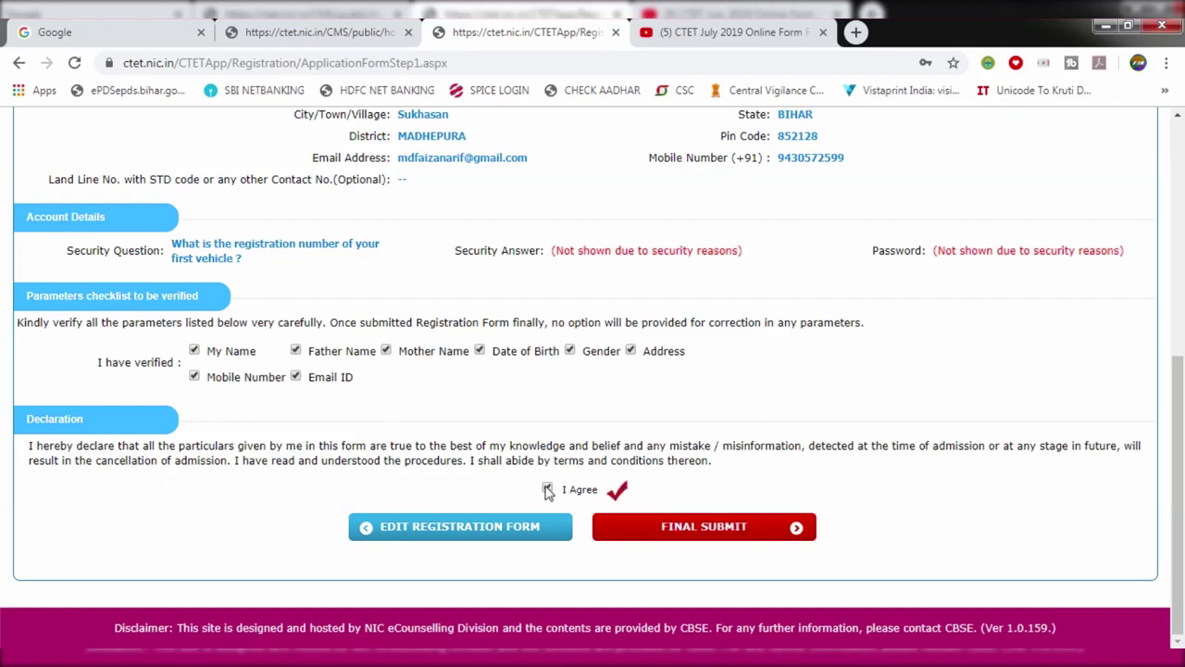
{"action": "left_click", "coordinate": [663, 527]}
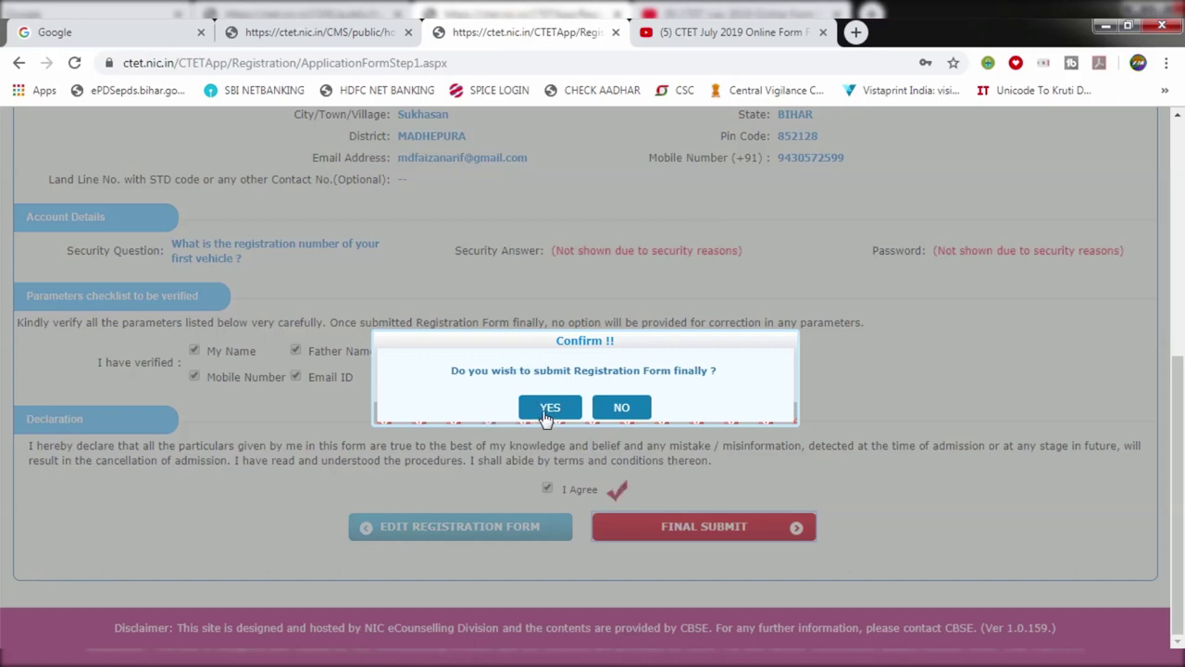
Step: Confirm the final submission with YES and highlight the Application Number on the home page
{"action": "left_click", "coordinate": [543, 413]}
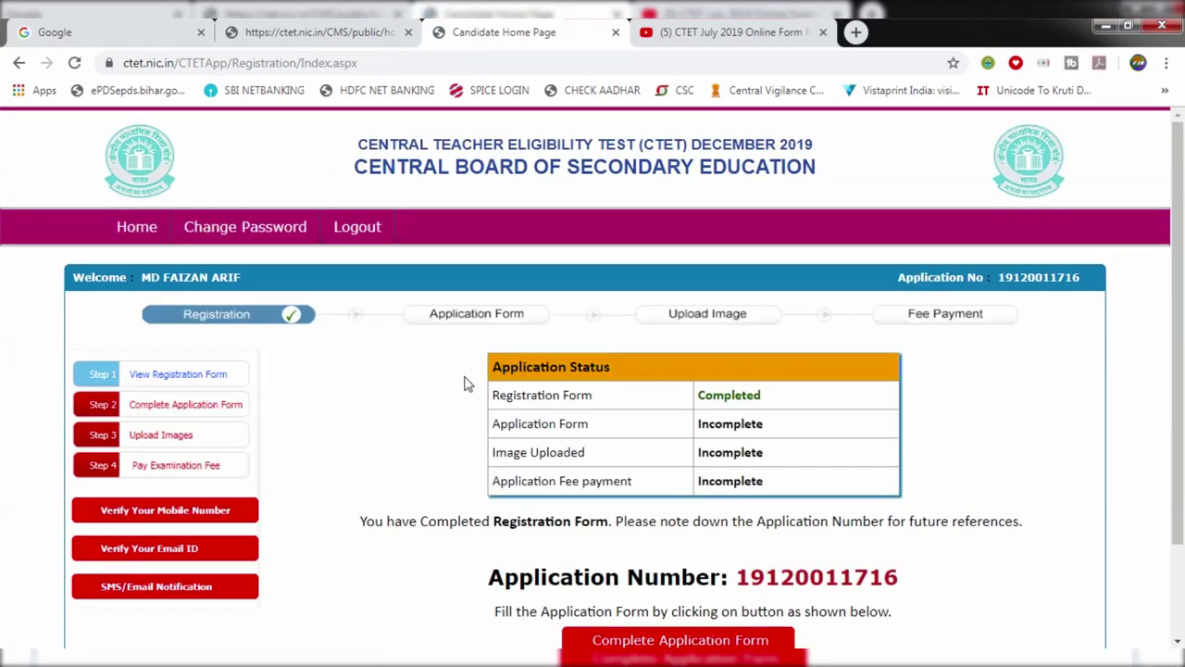
{"action": "scroll", "coordinate": [467, 384], "scroll_direction": "down", "scroll_amount": 1}
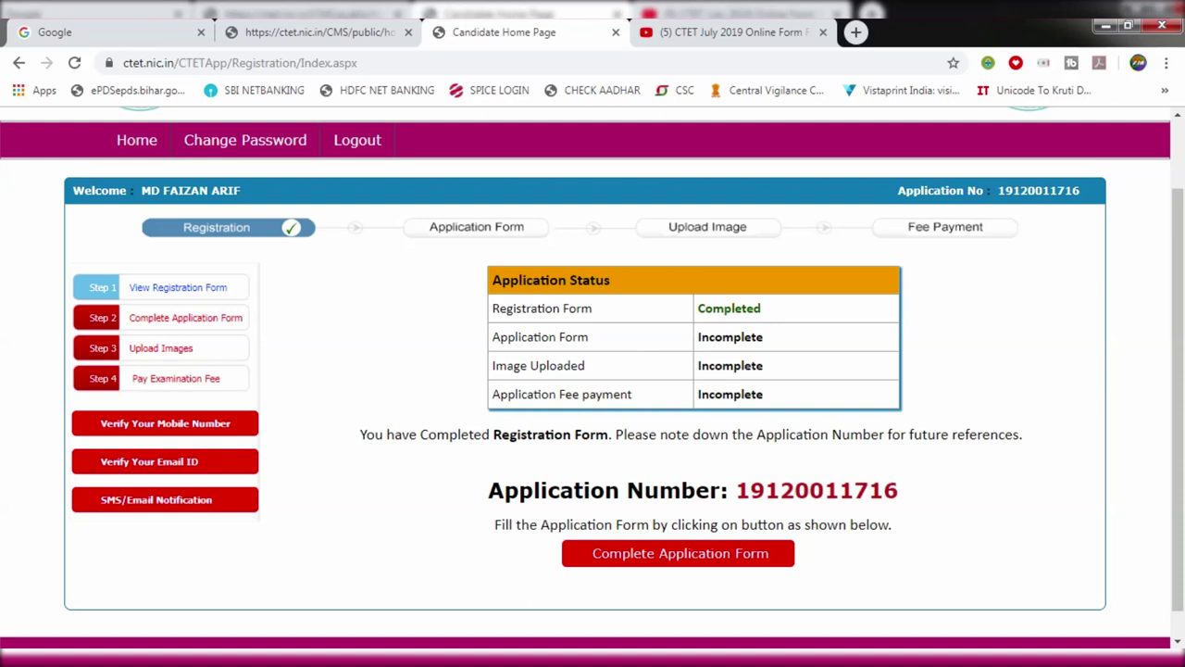
{"action": "left_click_drag", "start_coordinate": [732, 490], "coordinate": [947, 490]}
{"action": "left_click", "coordinate": [950, 491]}
Step: Open the Application Form via Complete Application Form
{"action": "left_click_drag", "start_coordinate": [508, 338], "coordinate": [608, 353]}
{"action": "left_click", "coordinate": [633, 354]}
{"action": "scroll", "coordinate": [741, 417], "scroll_direction": "down", "scroll_amount": 1}
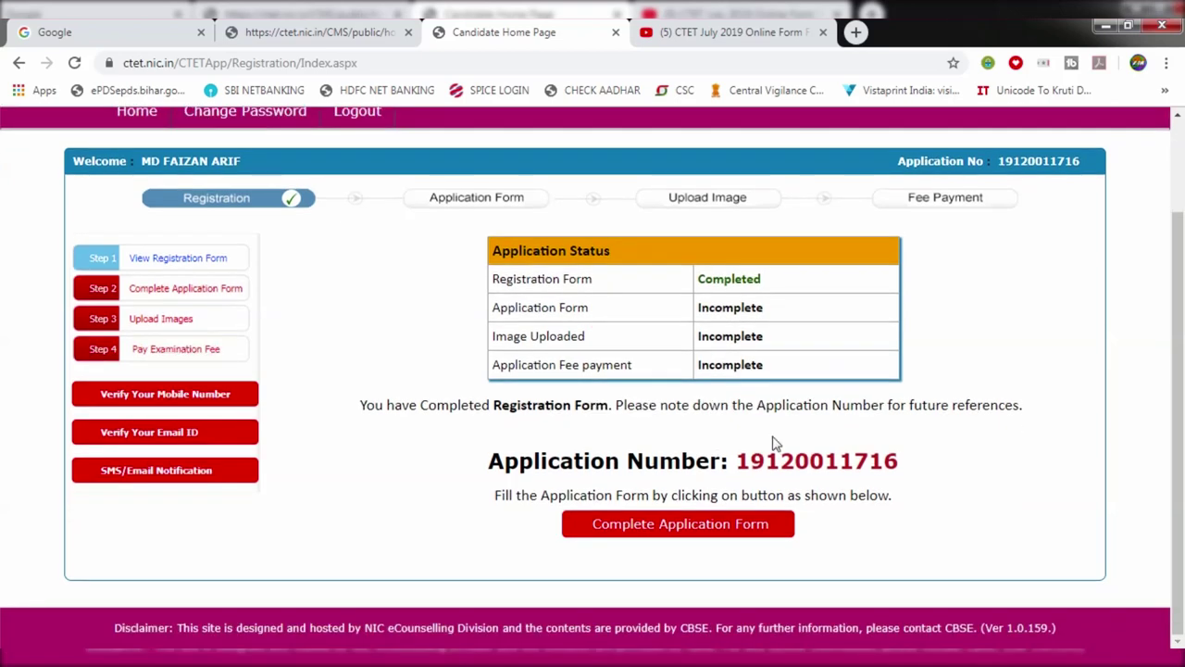
{"action": "left_click", "coordinate": [660, 529]}
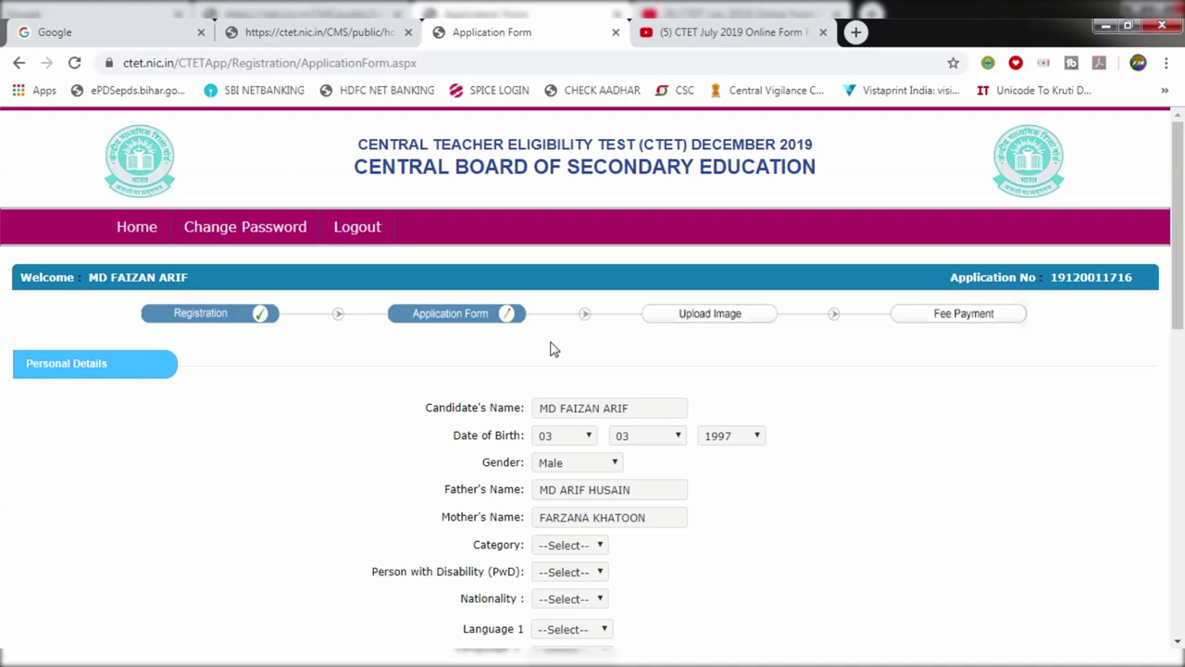
Step: Set Category to General and PwD status to No
{"action": "scroll", "coordinate": [857, 458], "scroll_direction": "down", "scroll_amount": 1}
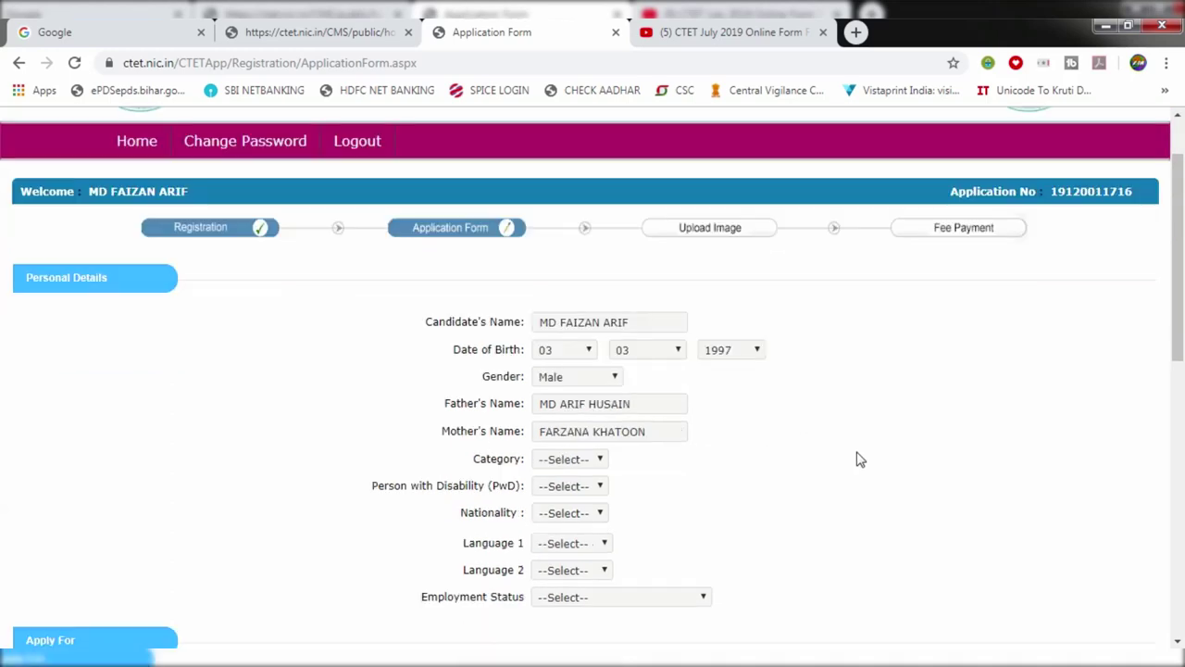
{"action": "scroll", "coordinate": [581, 344], "scroll_direction": "down", "scroll_amount": 1}
{"action": "scroll", "coordinate": [581, 343], "scroll_direction": "down", "scroll_amount": 2}
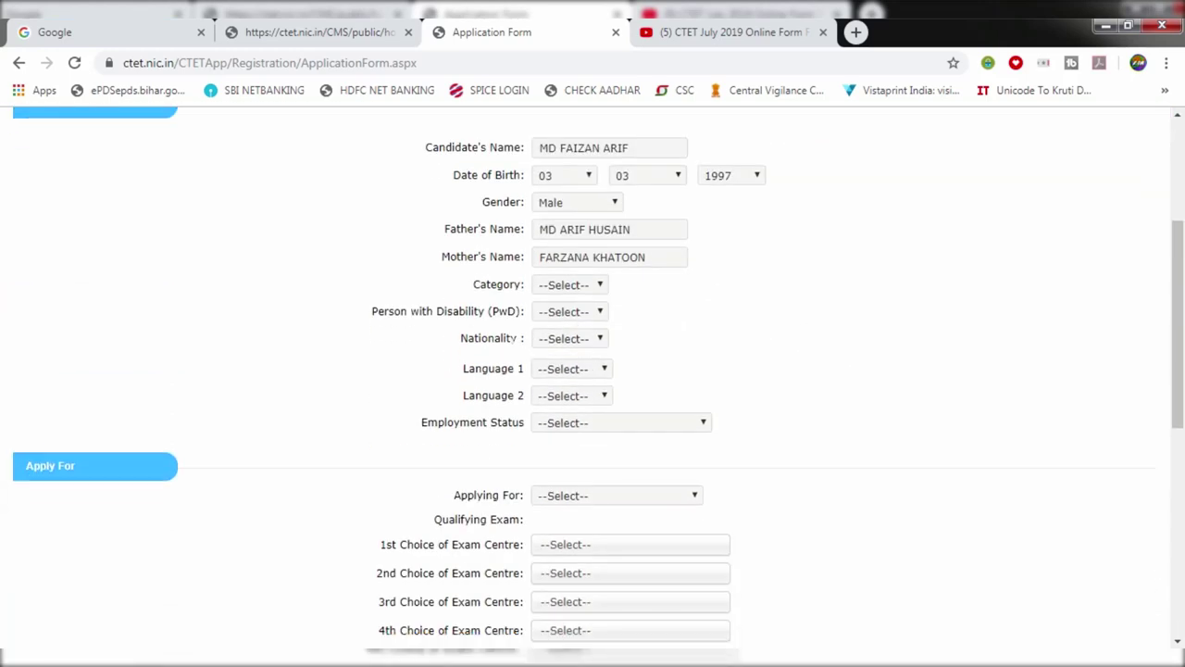
{"action": "left_click", "coordinate": [548, 287]}
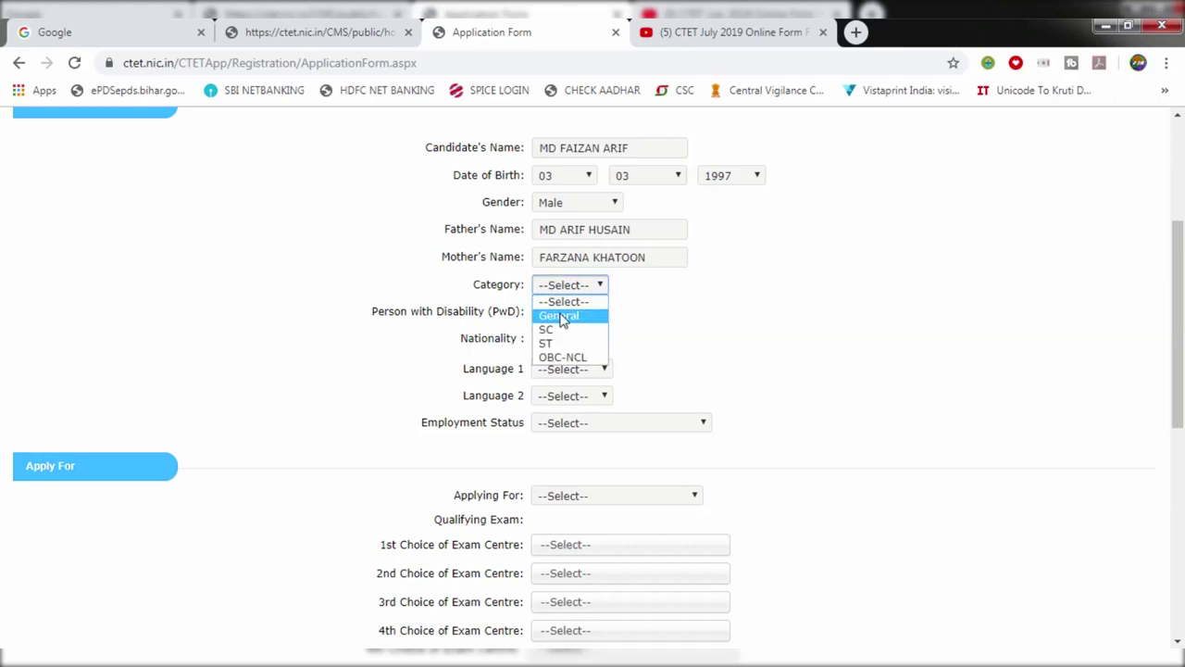
{"action": "left_click", "coordinate": [572, 316]}
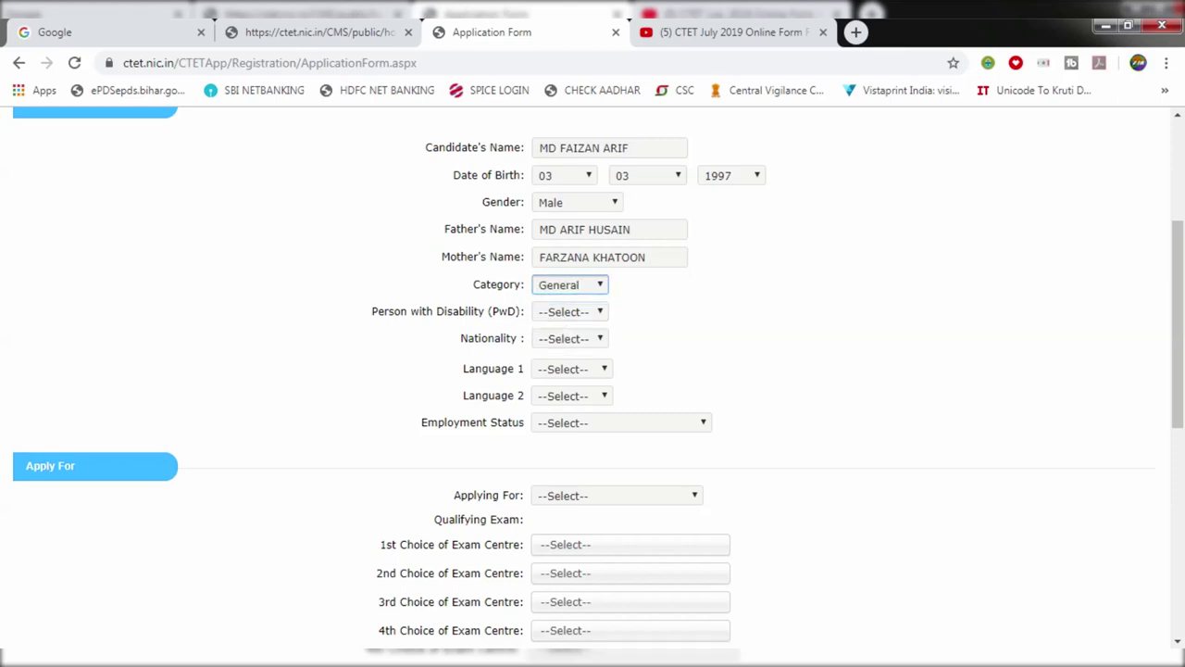
{"action": "left_click", "coordinate": [561, 315]}
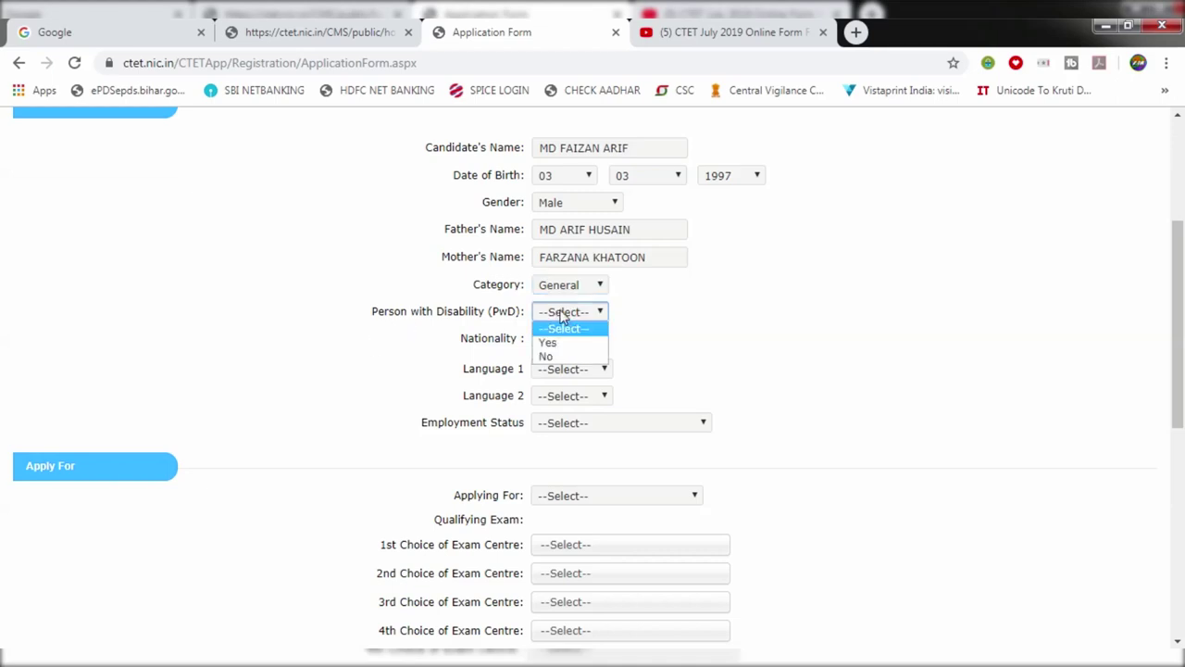
{"action": "left_click", "coordinate": [593, 355]}
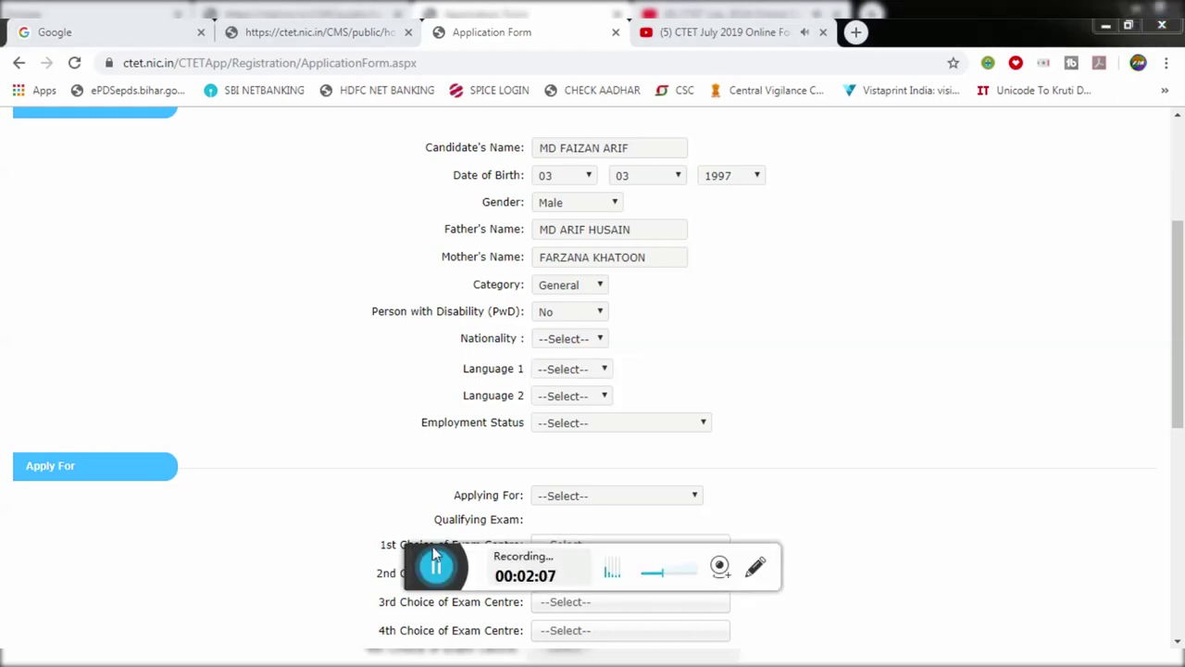
Step: Set Nationality to Indian, Language 1 to Hindi and Language 2 to English
{"action": "left_click", "coordinate": [541, 341]}
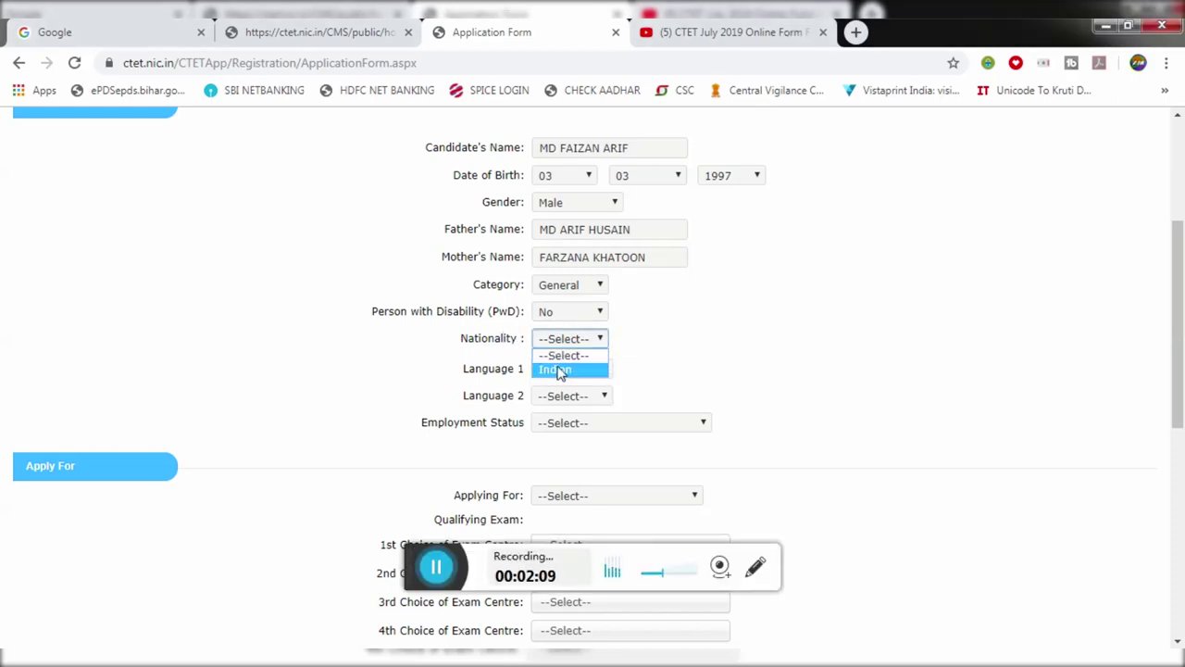
{"action": "left_click", "coordinate": [561, 370]}
{"action": "left_click", "coordinate": [722, 336]}
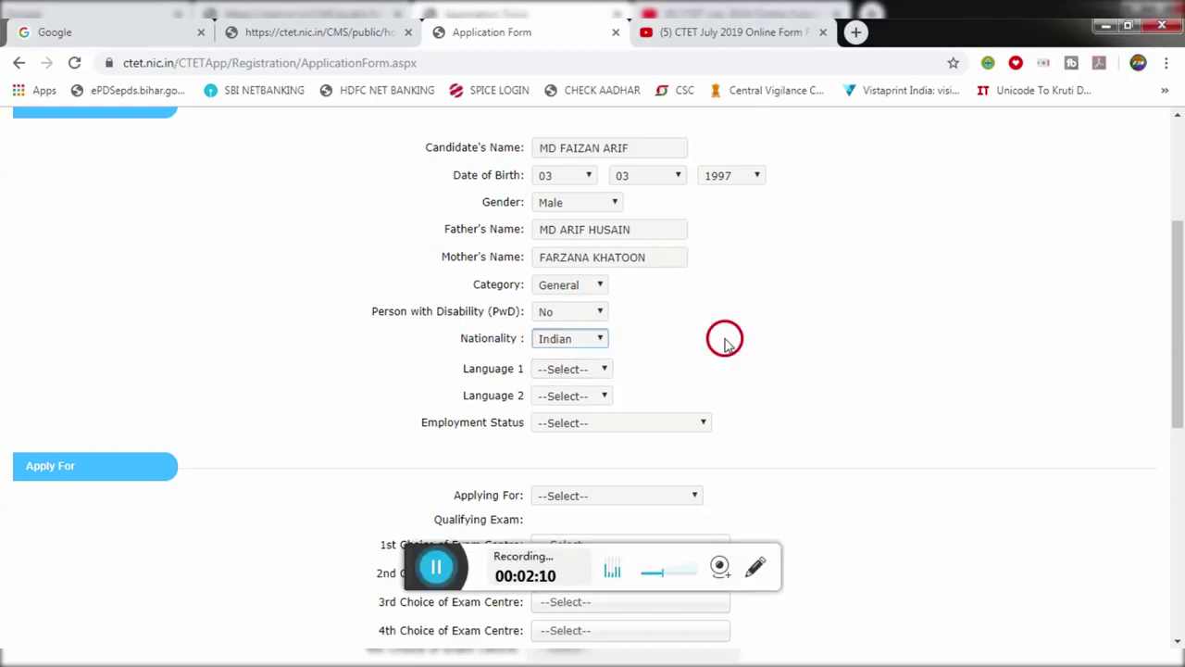
{"action": "left_click", "coordinate": [569, 371]}
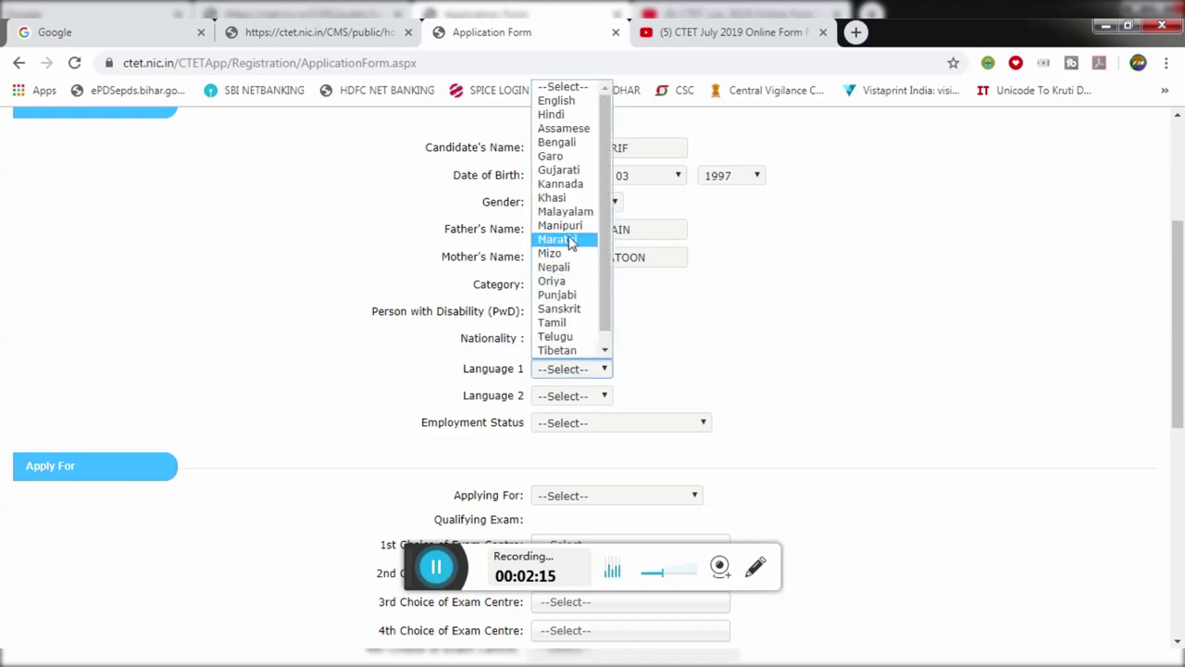
{"action": "left_click", "coordinate": [562, 115]}
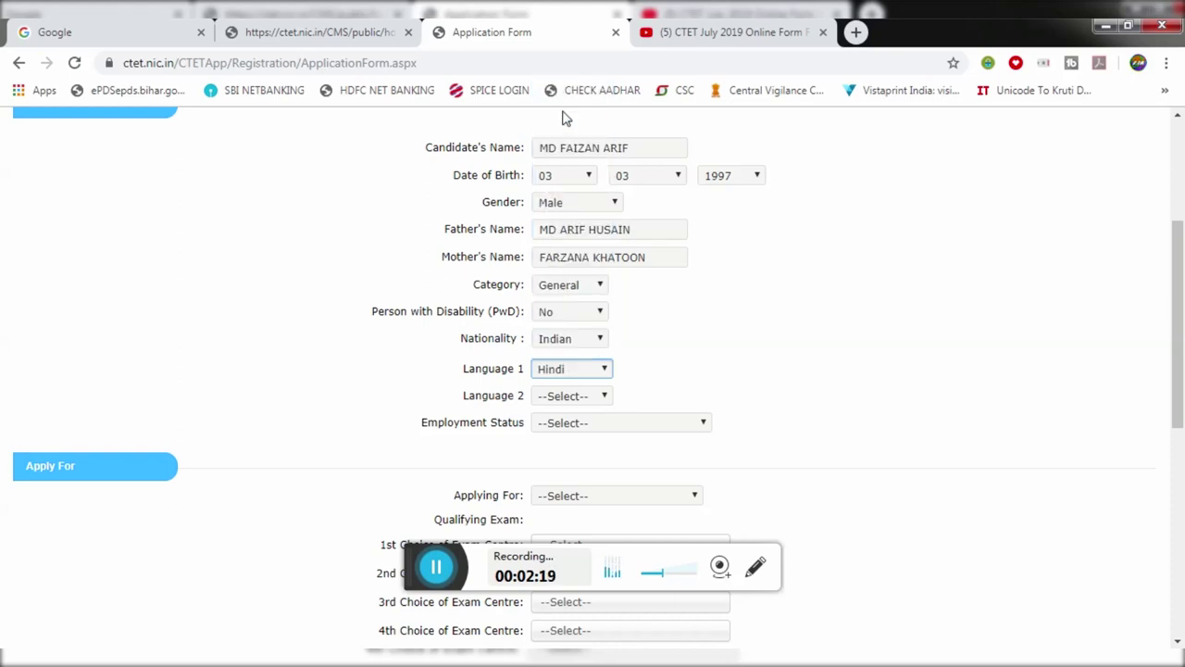
{"action": "left_click", "coordinate": [566, 397]}
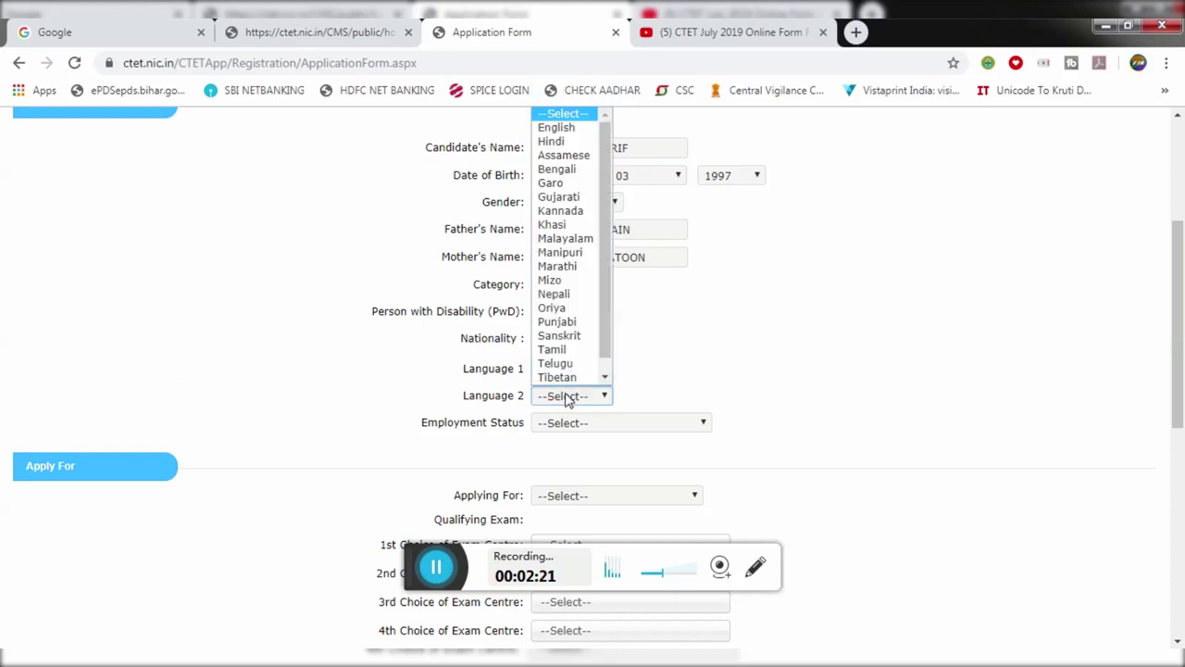
{"action": "key", "text": "Down"}
{"action": "left_click", "coordinate": [704, 368]}
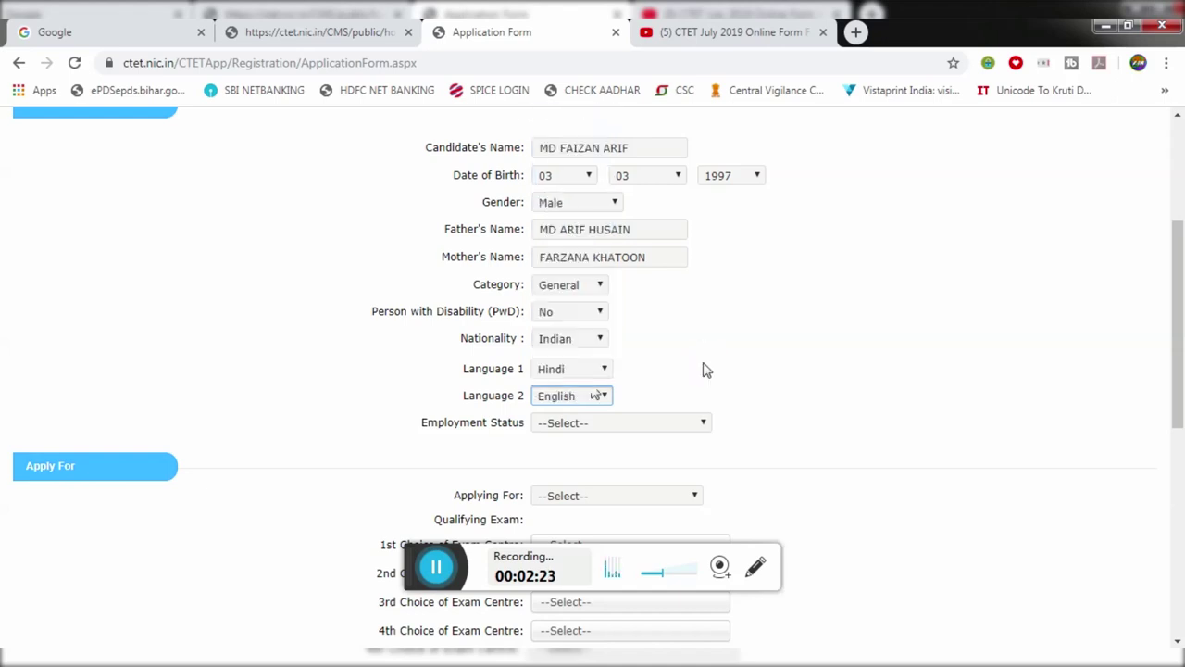
{"action": "scroll", "coordinate": [498, 455], "scroll_direction": "down", "scroll_amount": 1}
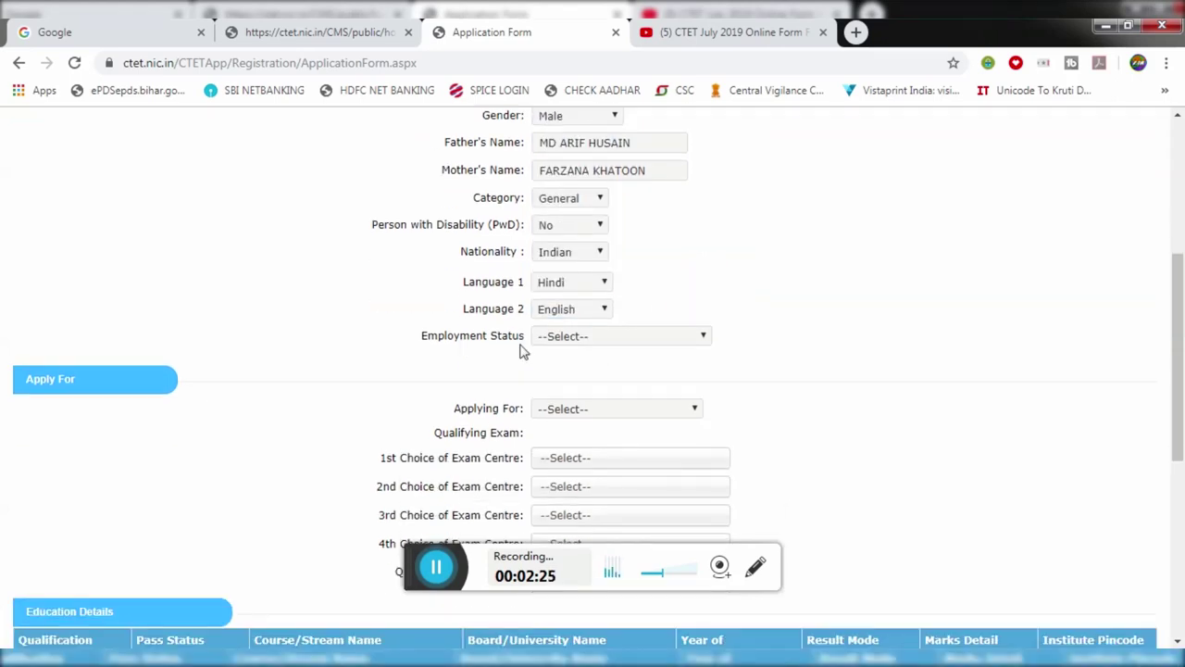
Step: Set Employment Status to Not Employed
{"action": "left_click", "coordinate": [562, 344]}
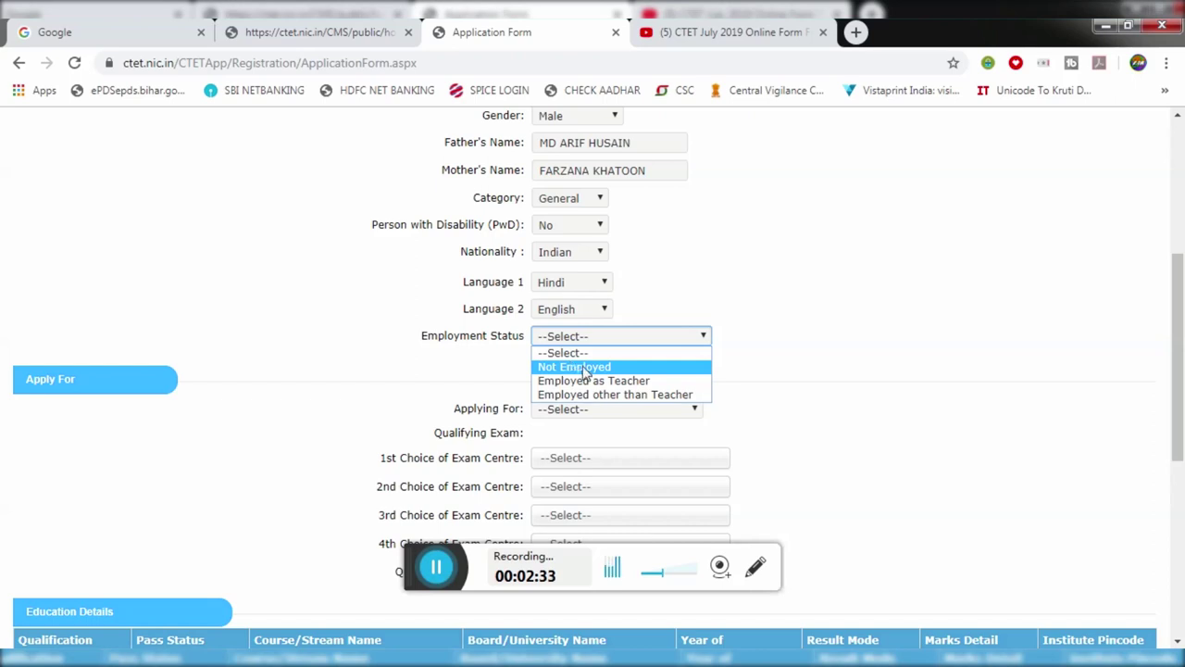
{"action": "left_click", "coordinate": [581, 368]}
{"action": "scroll", "coordinate": [584, 371], "scroll_direction": "down", "scroll_amount": 1}
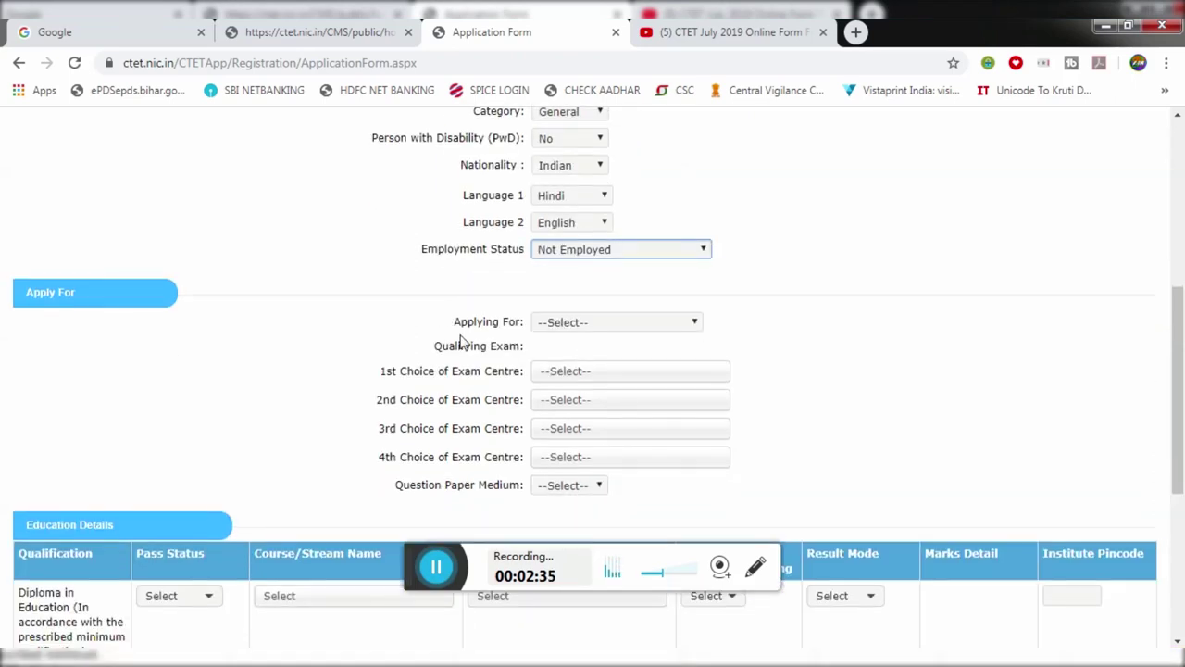
Step: Choose Paper-I (Class I-V) in Applying For and recheck the paper list
{"action": "left_click", "coordinate": [556, 326]}
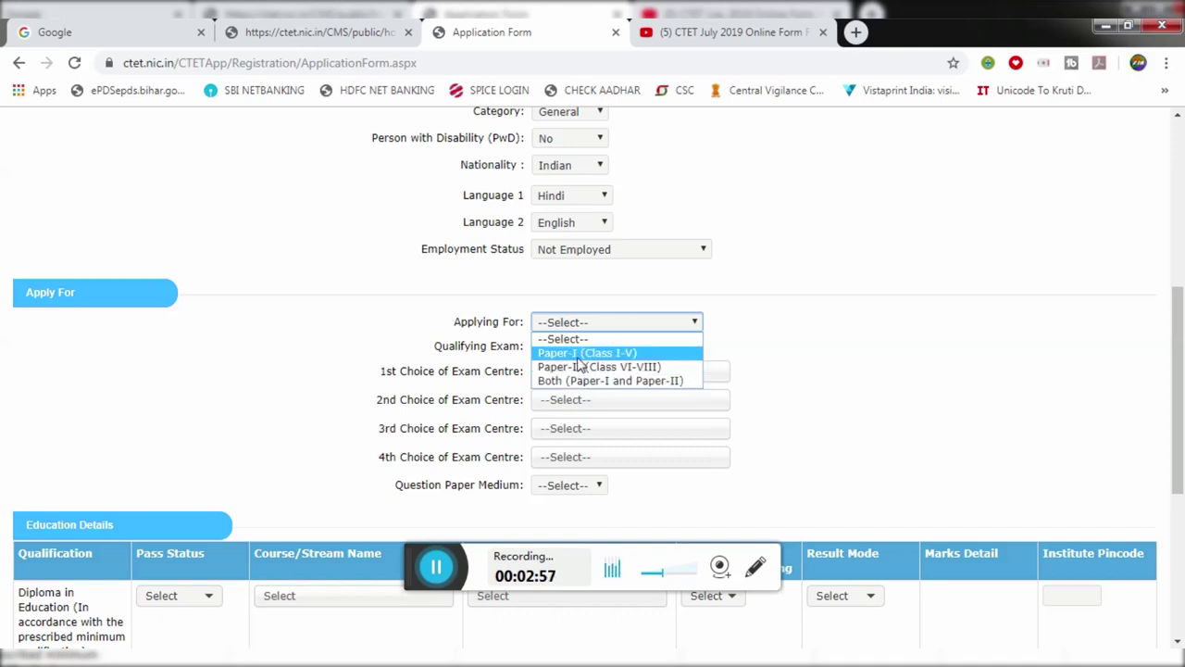
{"action": "left_click", "coordinate": [577, 359]}
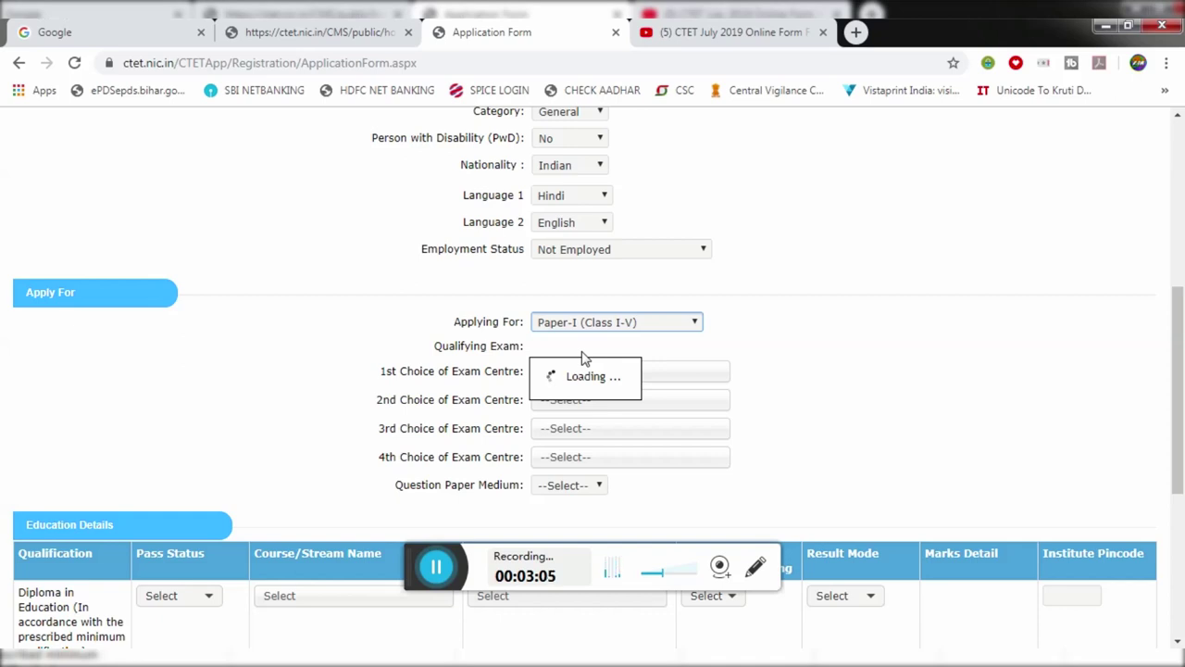
{"action": "left_click", "coordinate": [421, 565]}
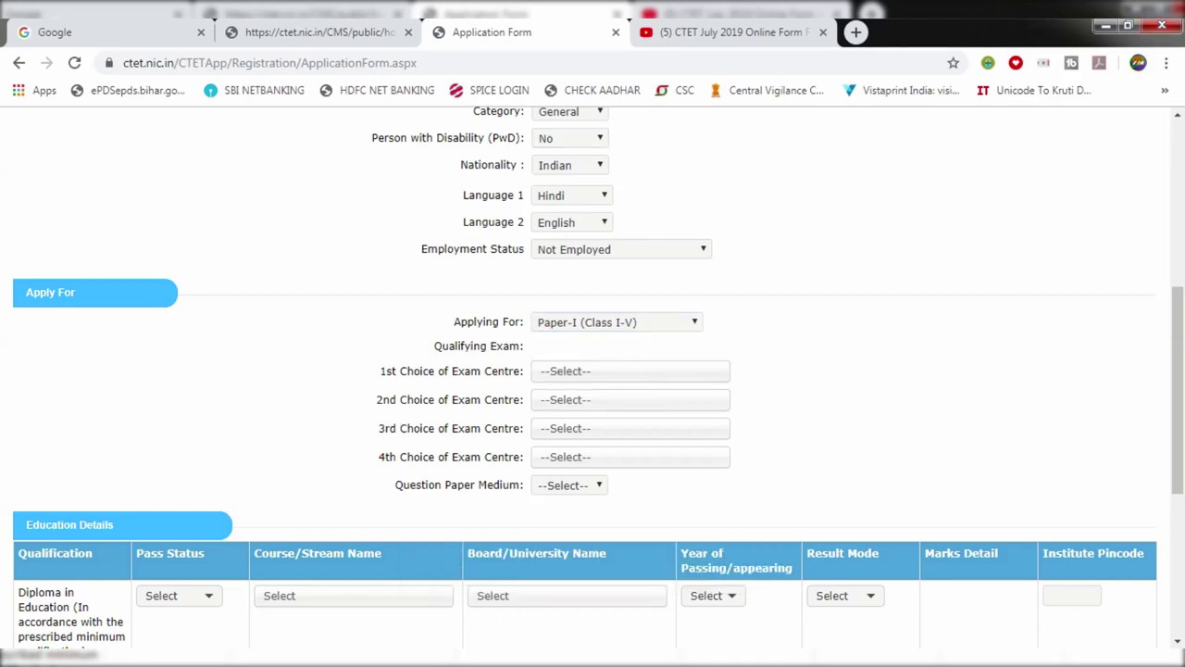
{"action": "left_click", "coordinate": [572, 324]}
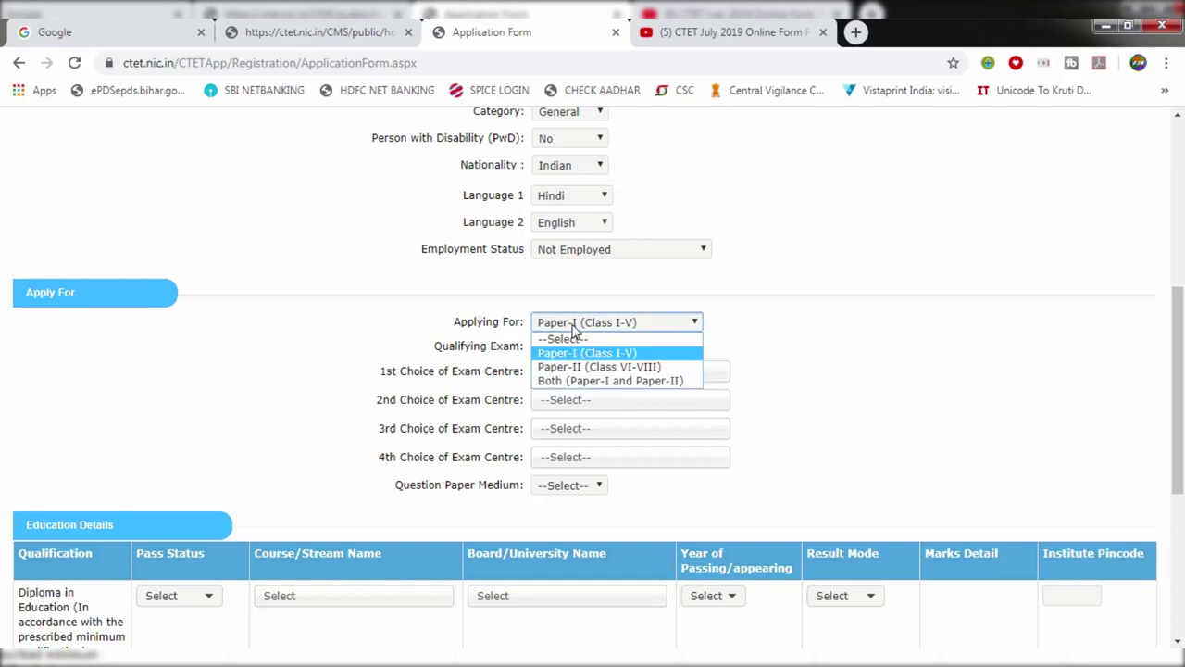
{"action": "left_click", "coordinate": [454, 319]}
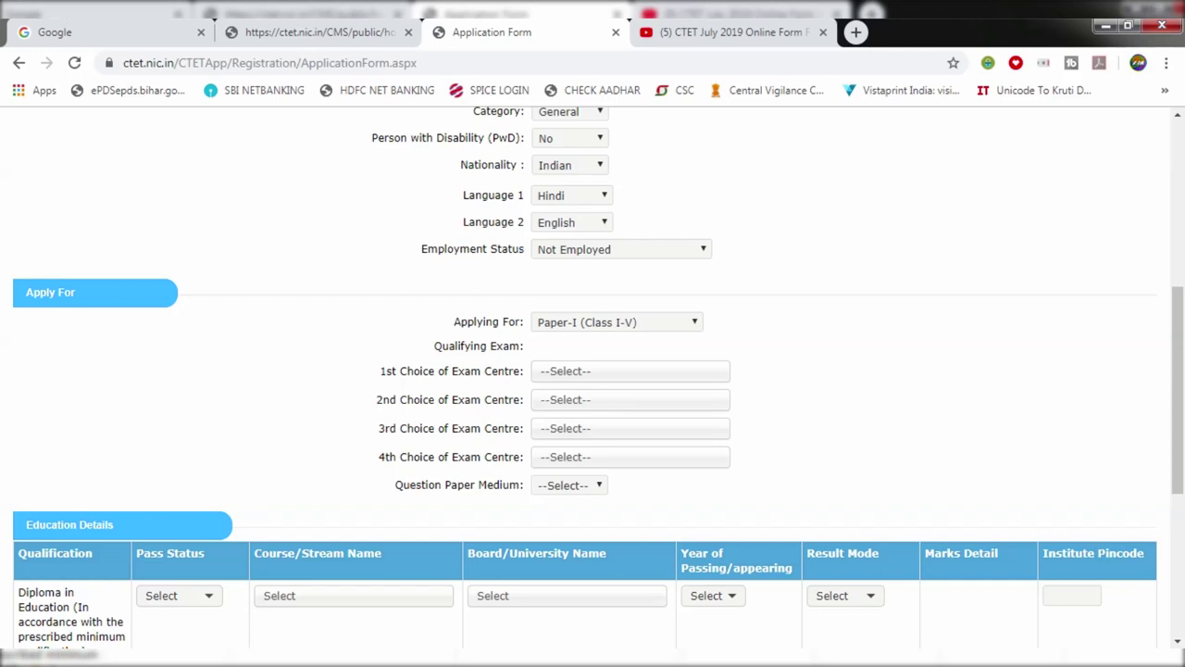
Step: Check the 1st exam centre list, which is empty, and leave it unselected
{"action": "left_click", "coordinate": [572, 375]}
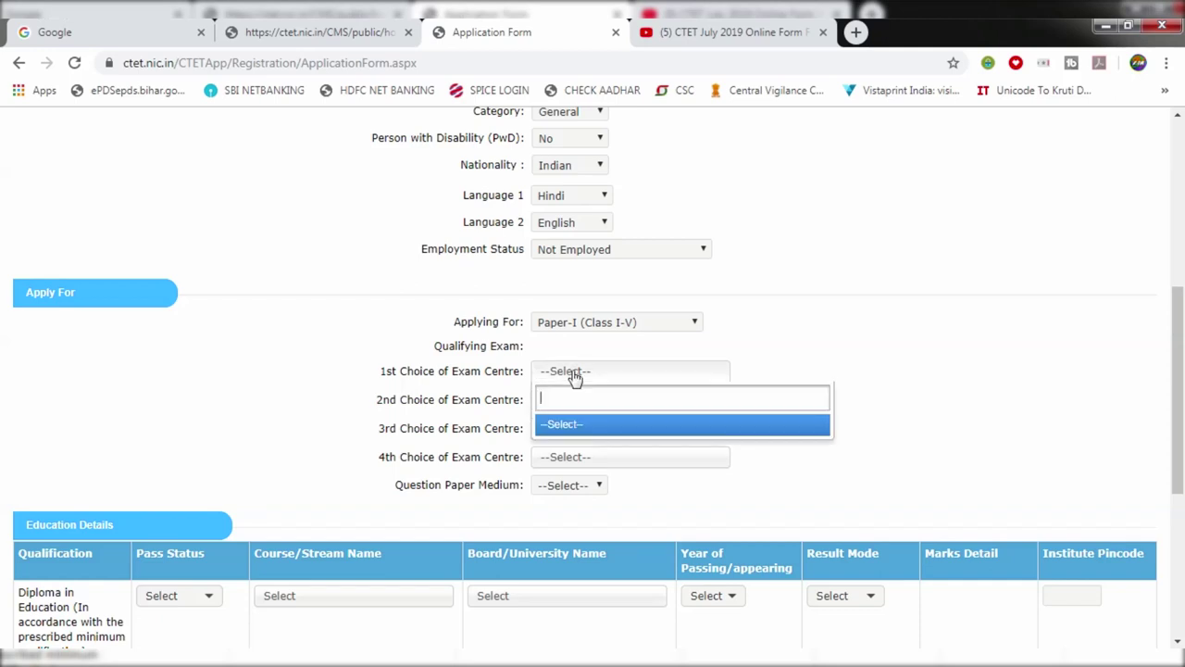
{"action": "scroll", "coordinate": [568, 339], "scroll_direction": "down", "scroll_amount": 1}
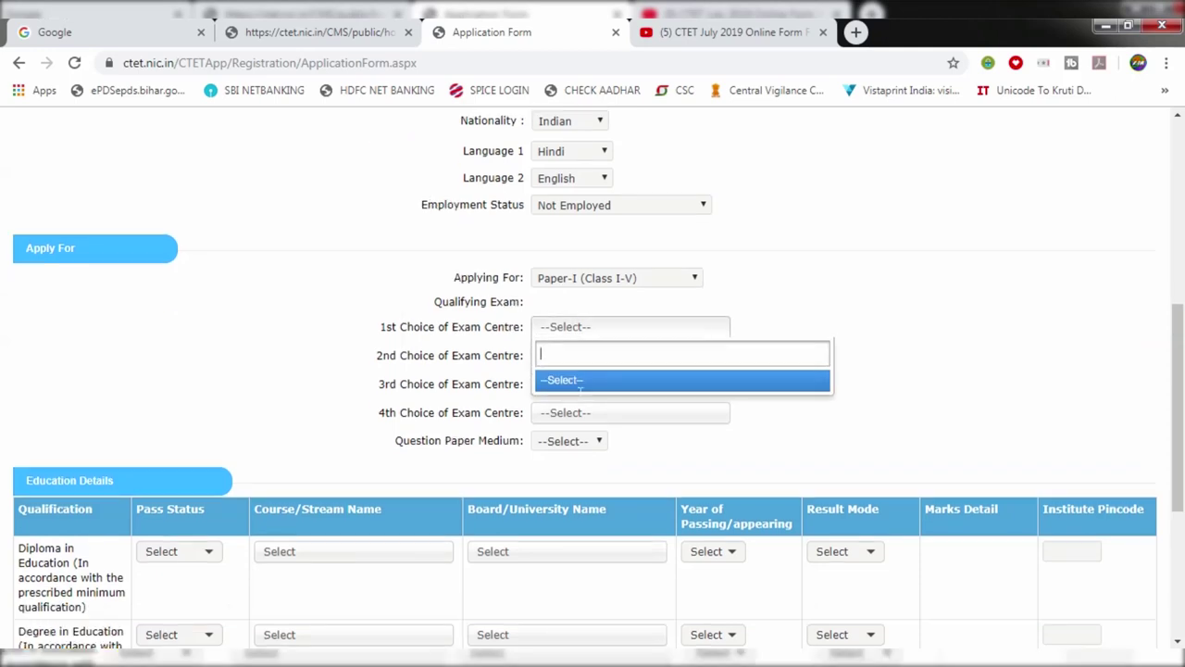
{"action": "left_click", "coordinate": [508, 308]}
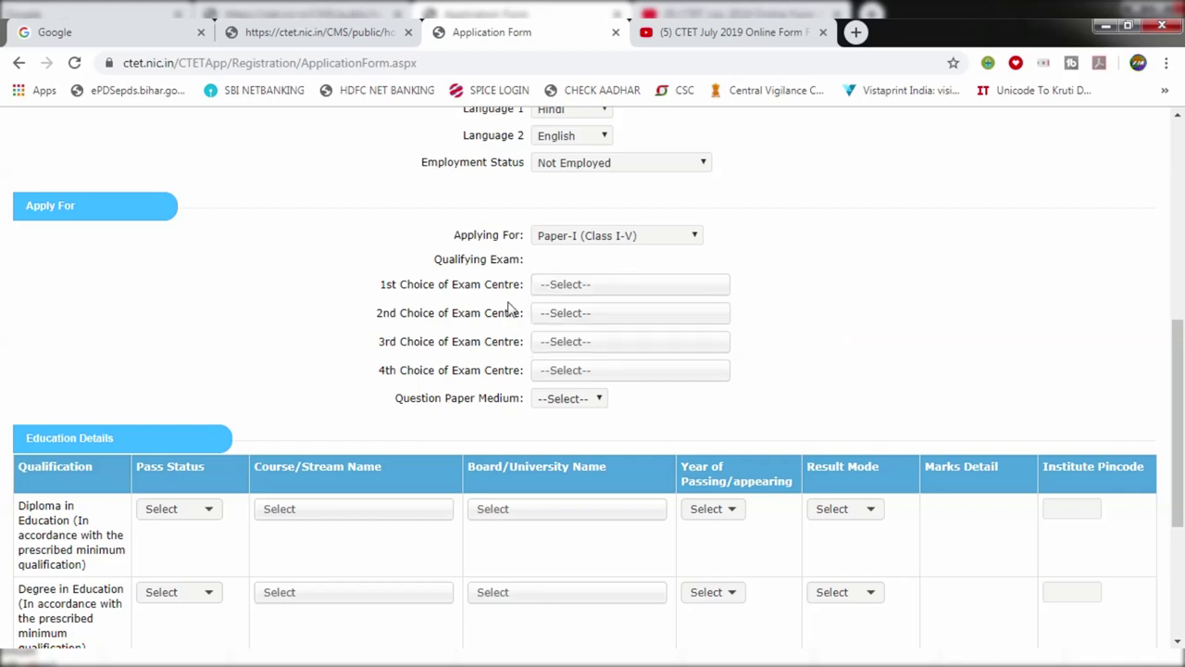
{"action": "scroll", "coordinate": [519, 308], "scroll_direction": "up", "scroll_amount": 1}
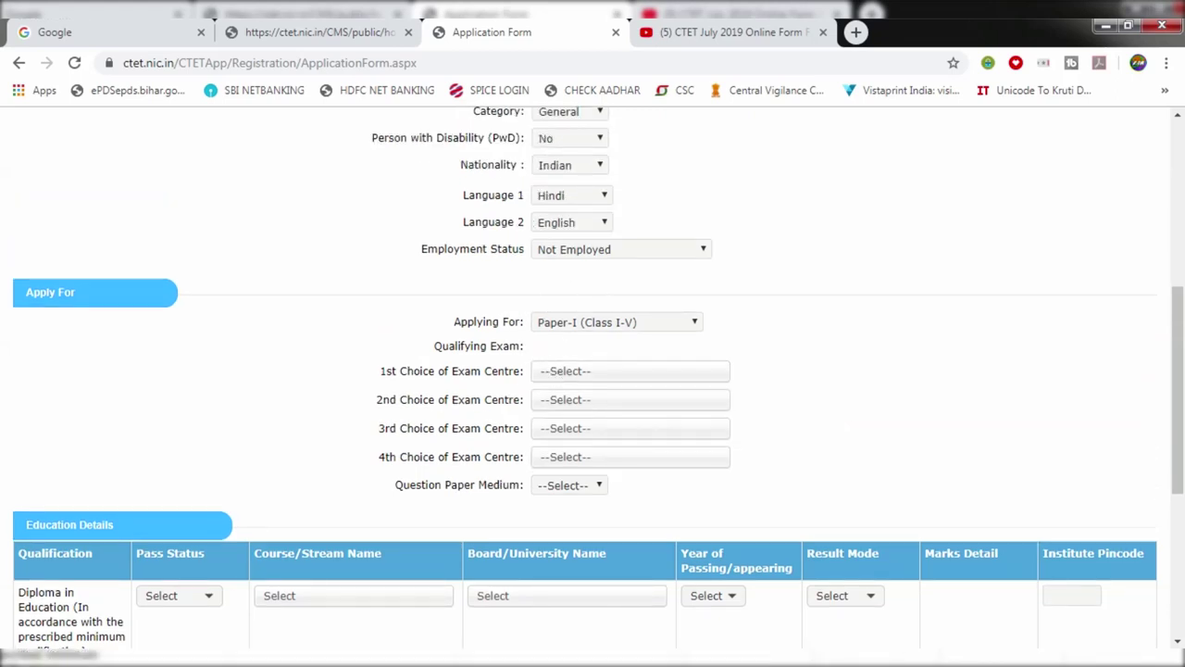
{"action": "left_click", "coordinate": [557, 380]}
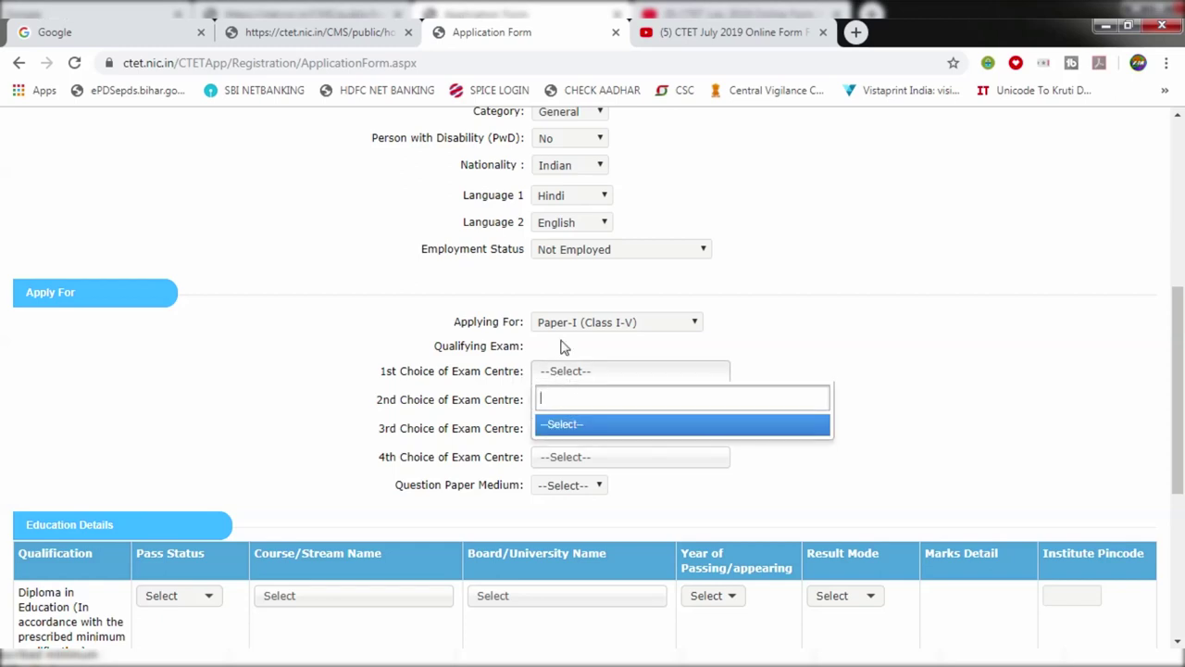
{"action": "left_click", "coordinate": [564, 346]}
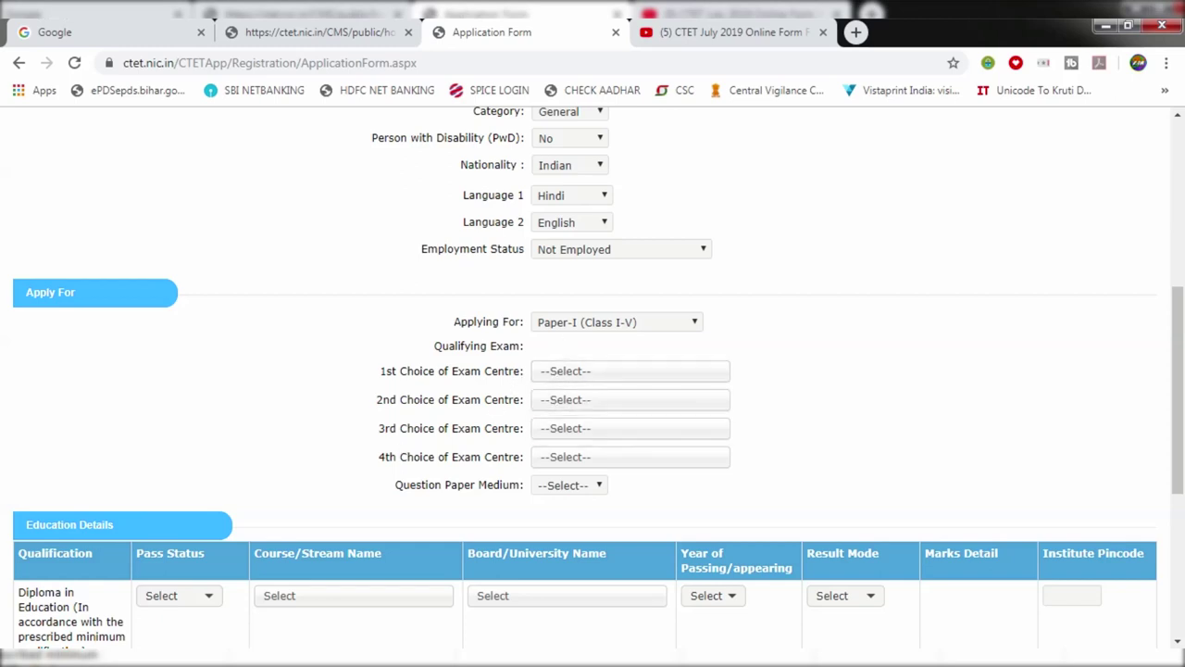
{"action": "scroll", "coordinate": [550, 461], "scroll_direction": "down", "scroll_amount": 3}
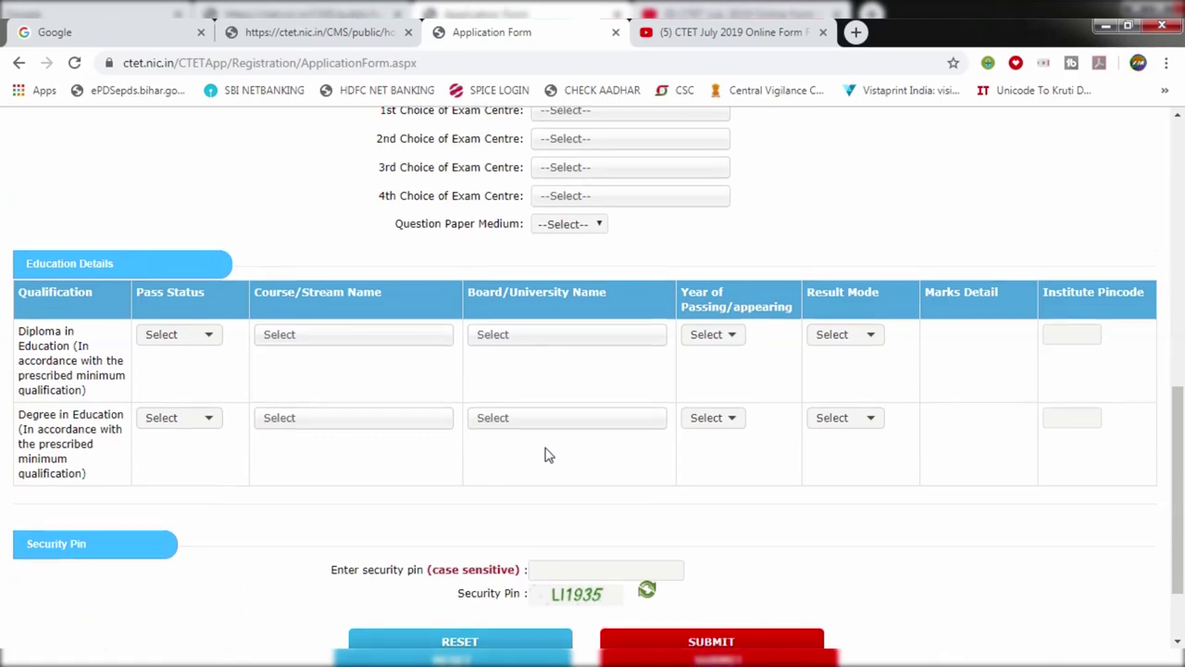
{"action": "scroll", "coordinate": [546, 454], "scroll_direction": "down", "scroll_amount": 1}
{"action": "scroll", "coordinate": [545, 454], "scroll_direction": "up", "scroll_amount": 5}
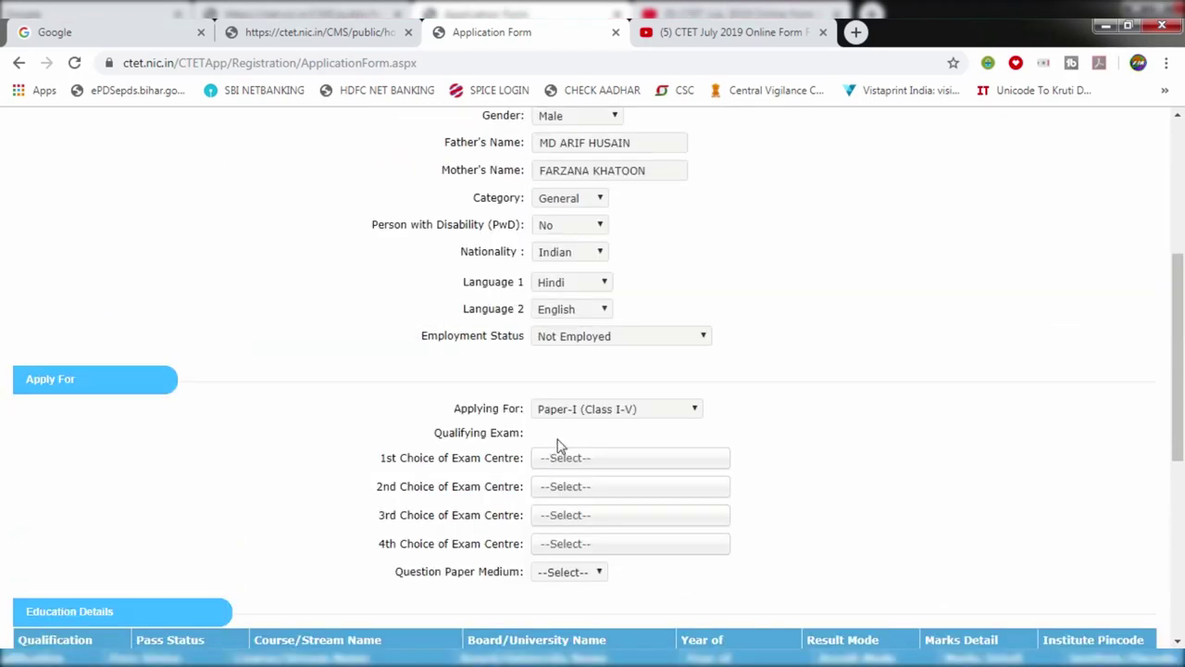
{"action": "scroll", "coordinate": [561, 443], "scroll_direction": "down", "scroll_amount": 1}
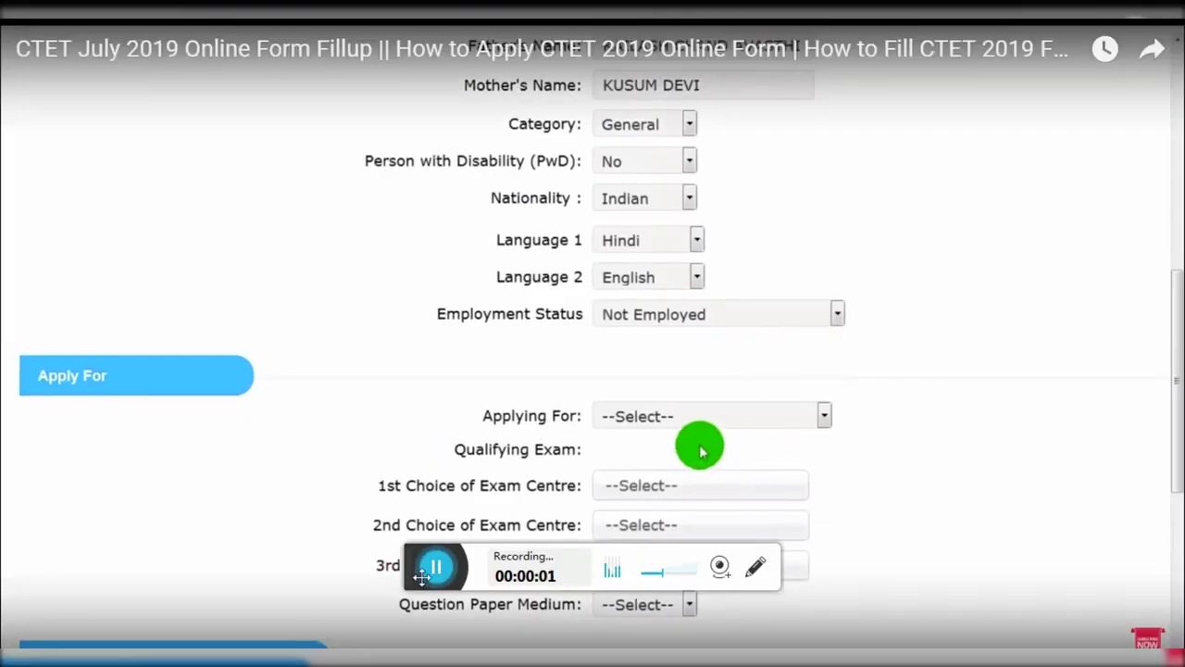
Step: Play the CTET July 2019 tutorial video up to the Applying For field
{"action": "left_click", "coordinate": [690, 416]}
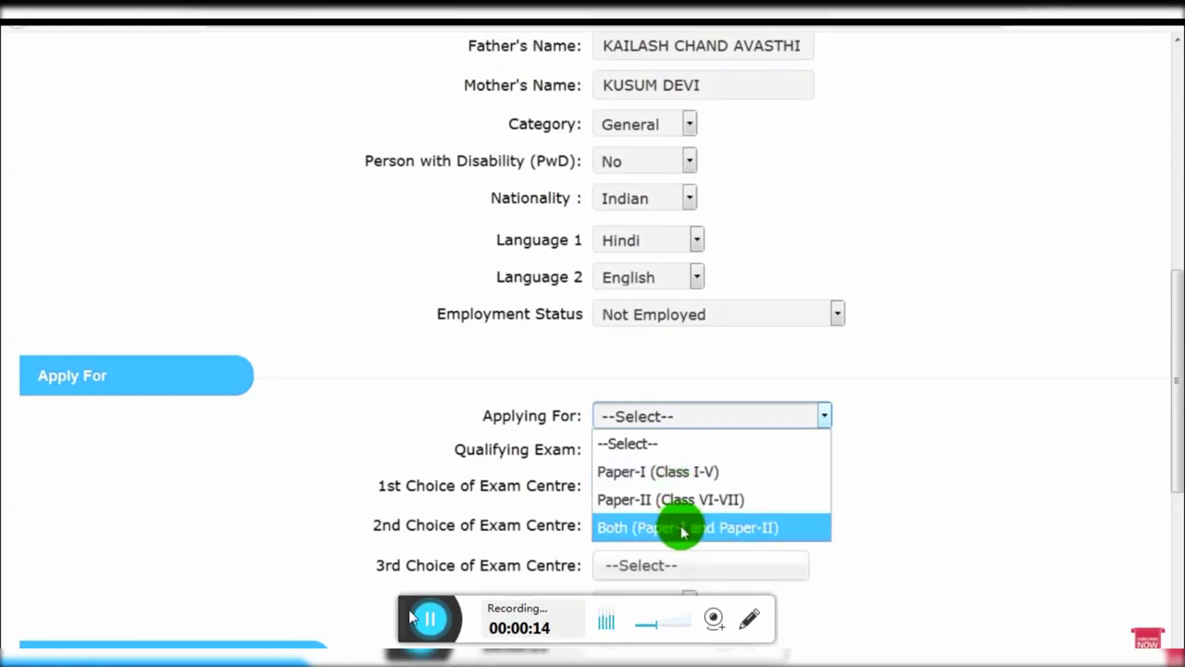
{"action": "left_click", "coordinate": [679, 527]}
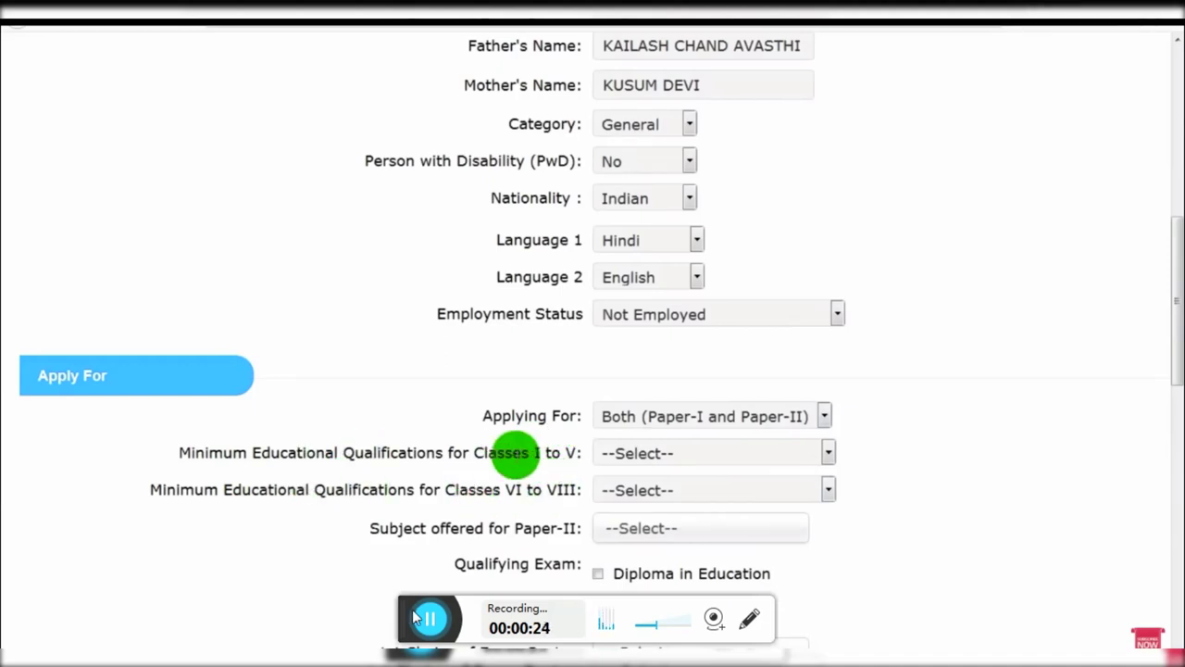
Step: Seek the video, then pick qualification 5 for Classes I–V and 2 for VI–VIII
{"action": "left_click", "coordinate": [642, 453]}
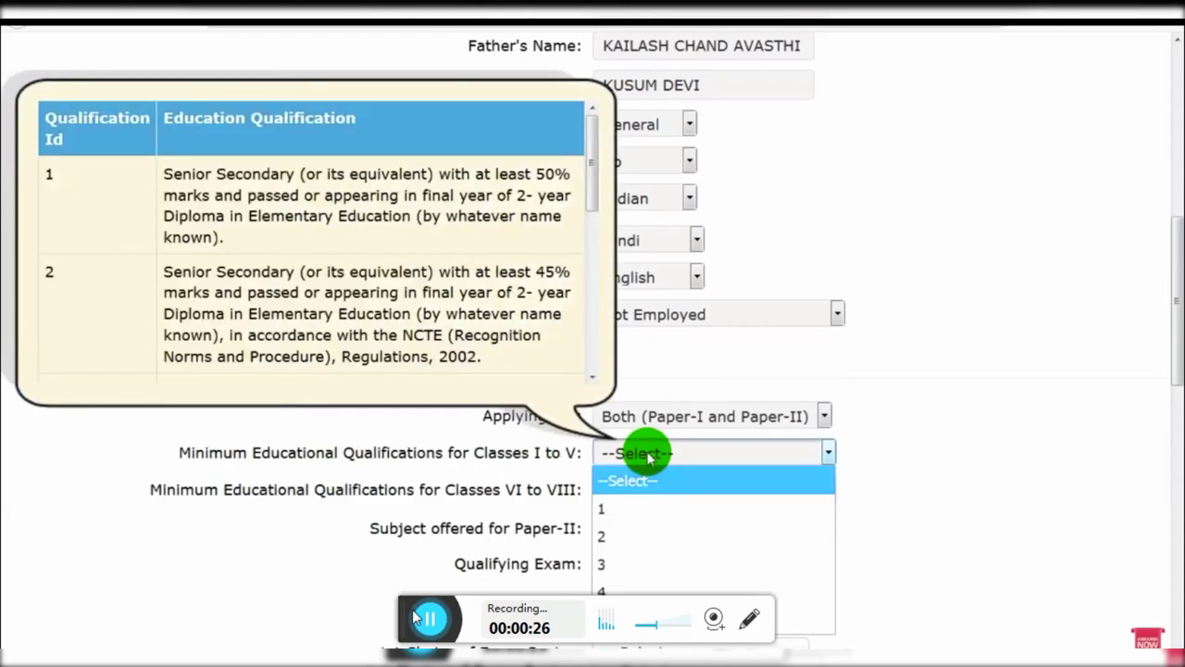
{"action": "left_click_drag", "start_coordinate": [587, 172], "coordinate": [592, 175]}
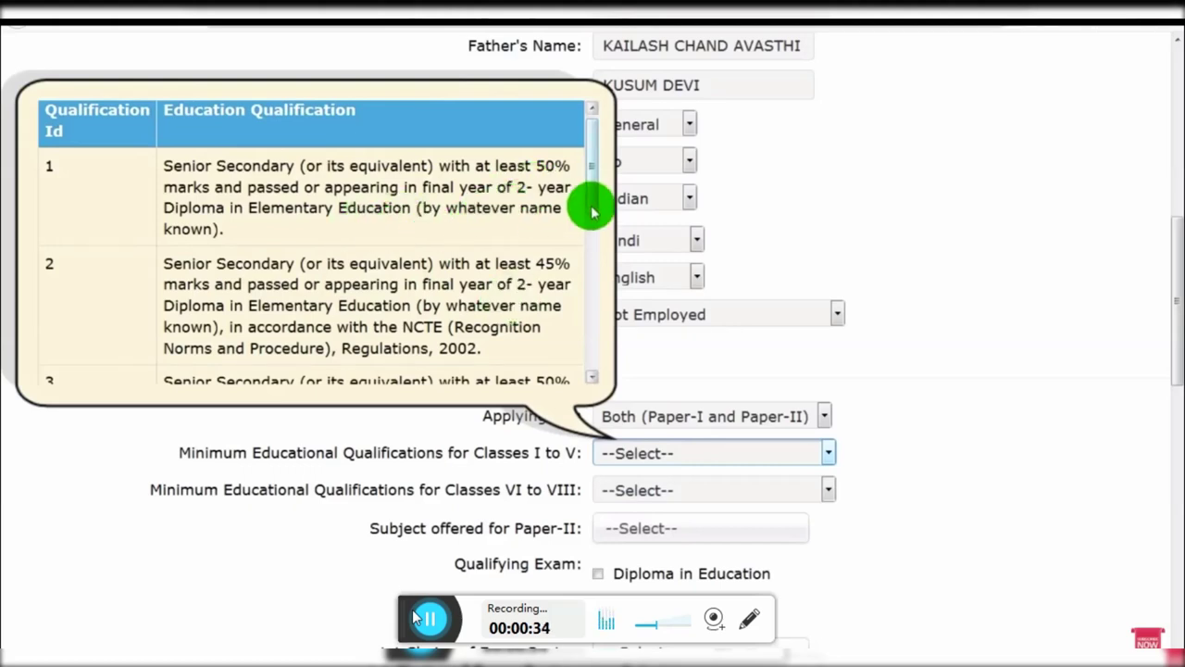
{"action": "left_click_drag", "start_coordinate": [593, 213], "coordinate": [609, 371]}
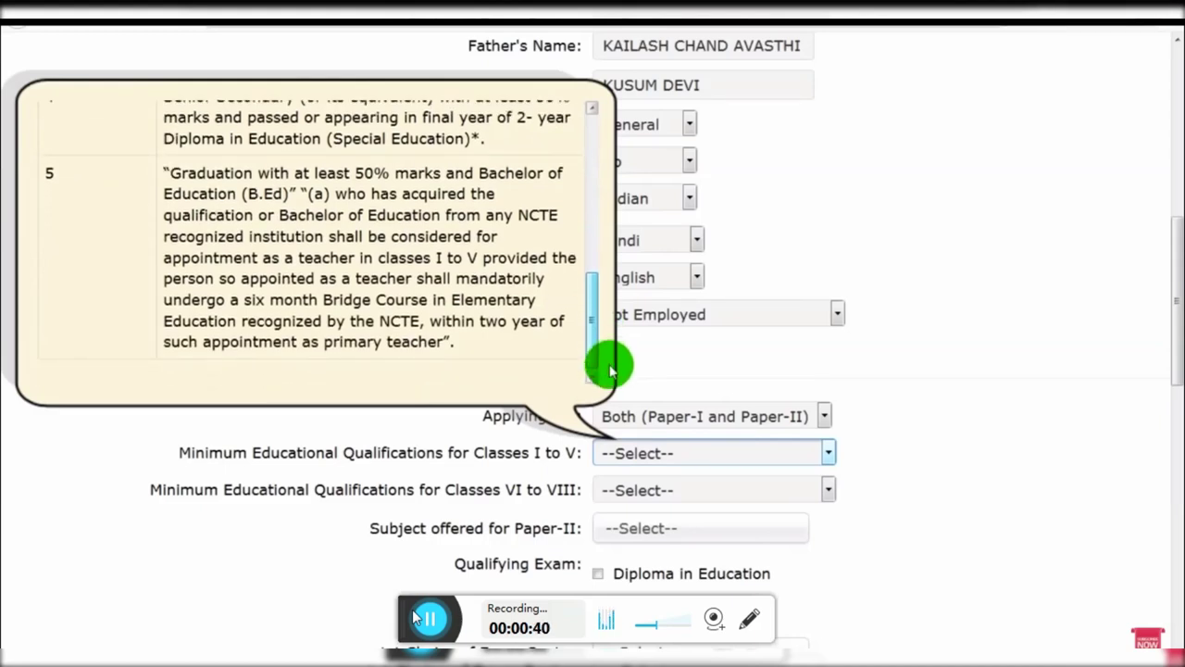
{"action": "left_click_drag", "start_coordinate": [609, 370], "coordinate": [609, 368]}
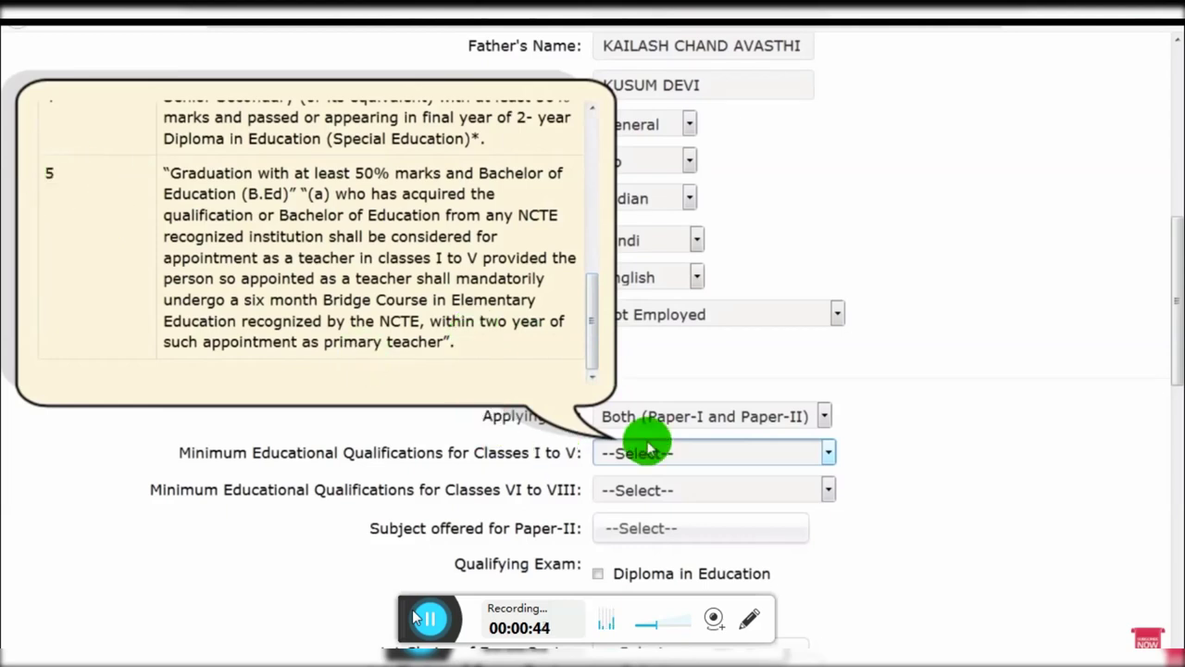
{"action": "left_click", "coordinate": [648, 452]}
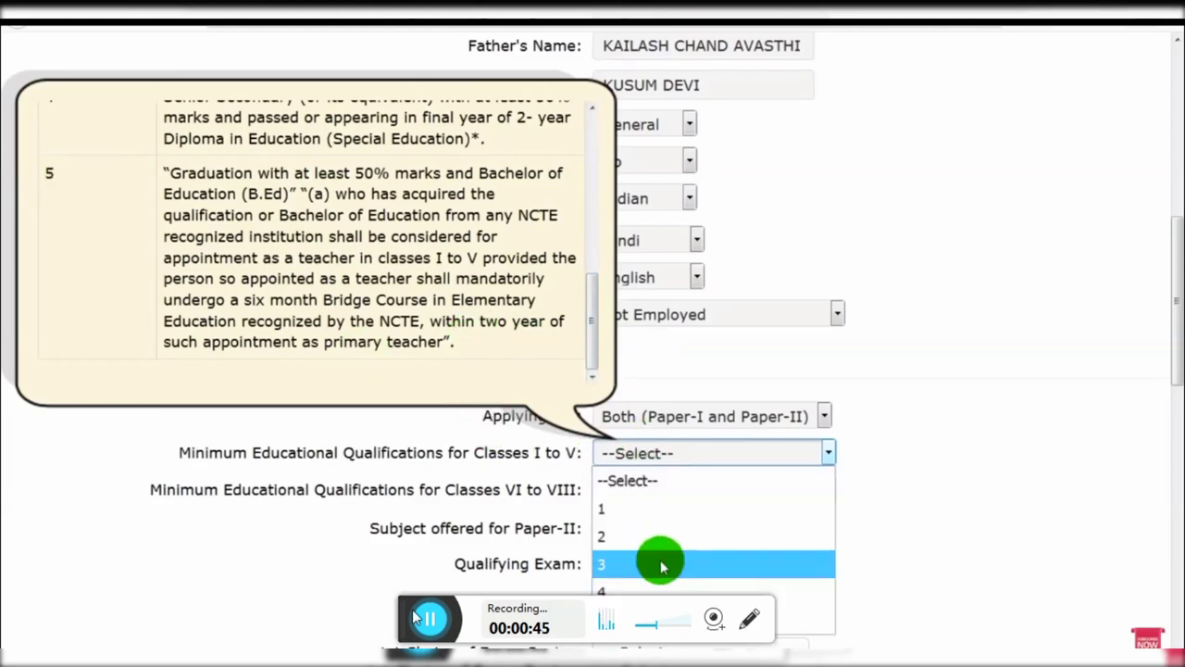
{"action": "left_click", "coordinate": [656, 560]}
{"action": "left_click", "coordinate": [699, 491]}
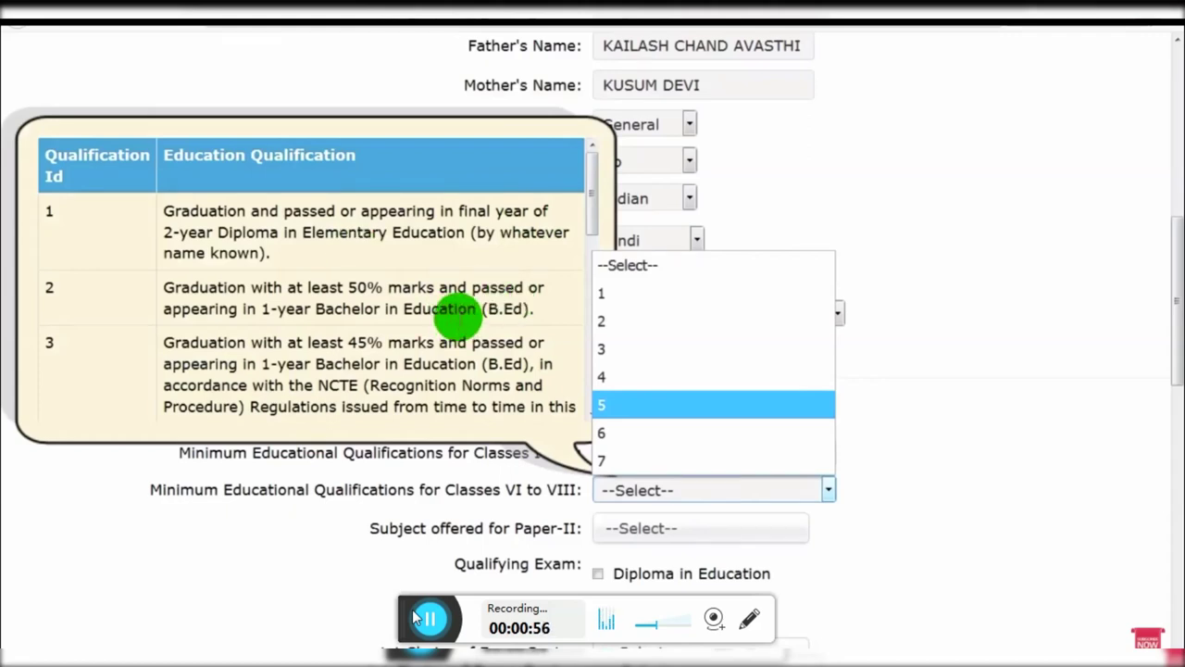
{"action": "left_click", "coordinate": [611, 321]}
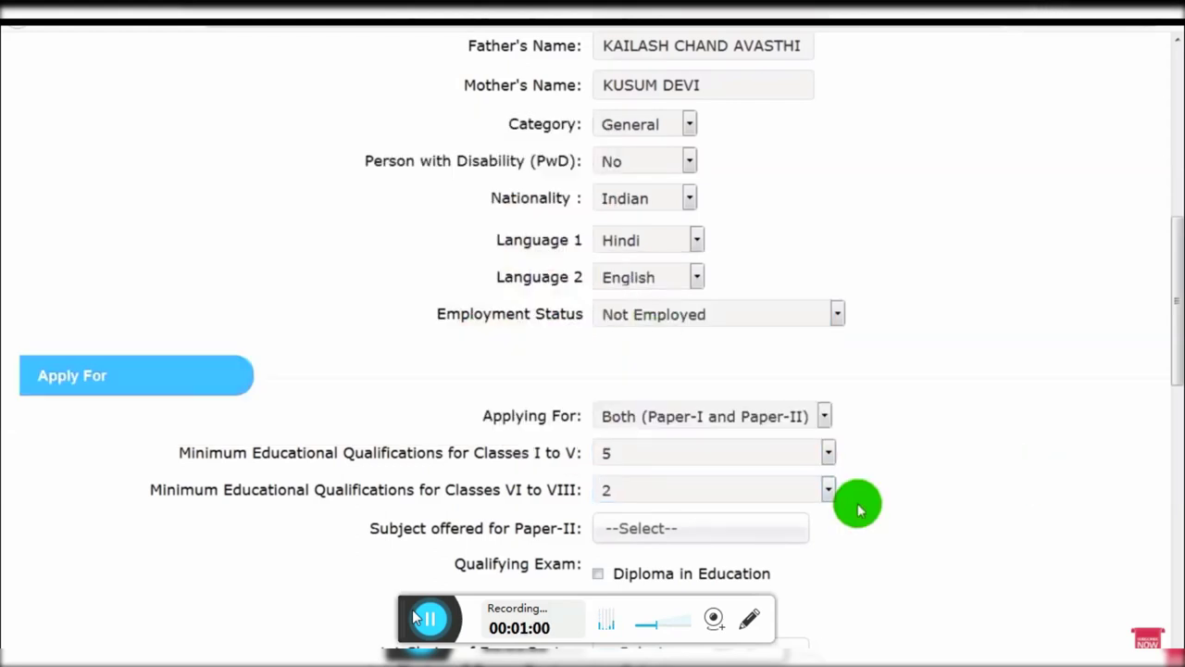
Step: Pick Social Science as the Paper-II subject and tick Degree in Education
{"action": "left_click", "coordinate": [620, 535]}
{"action": "scroll", "coordinate": [686, 537], "scroll_direction": "down", "scroll_amount": 2}
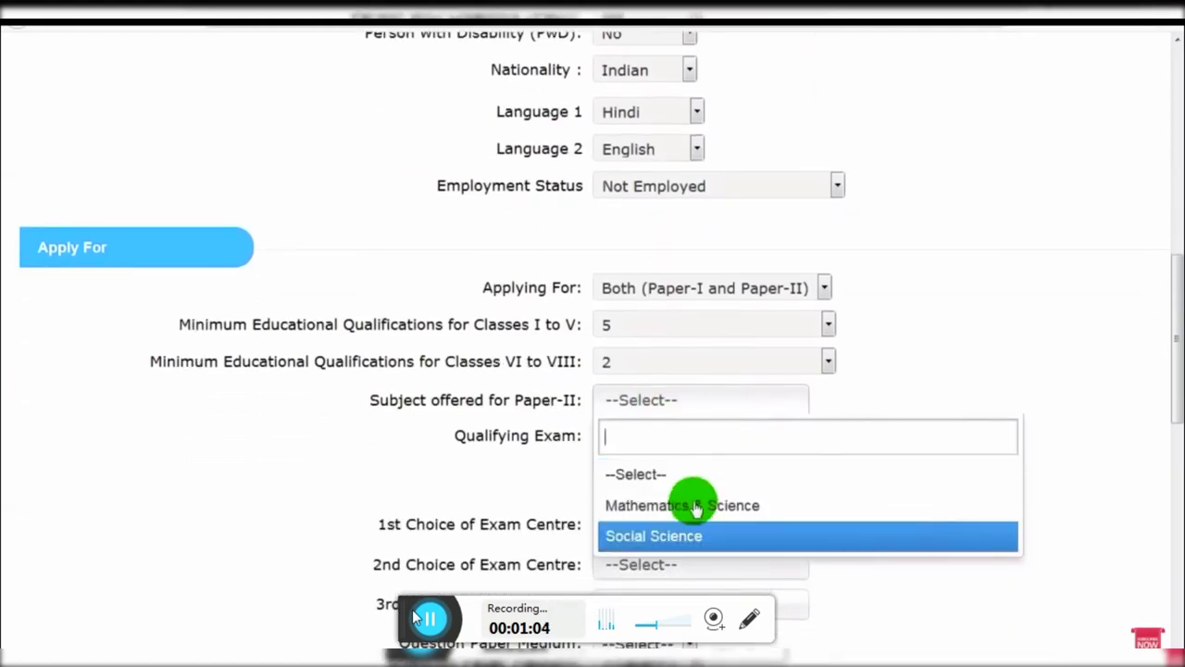
{"action": "left_click", "coordinate": [625, 537]}
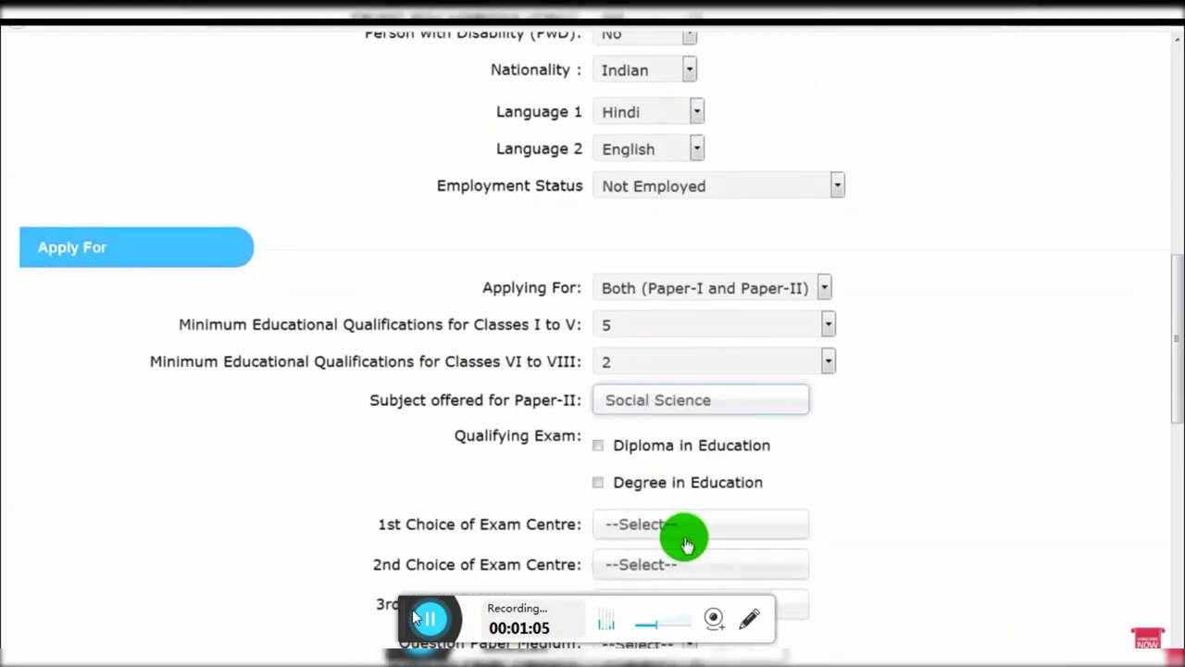
{"action": "left_click", "coordinate": [929, 421]}
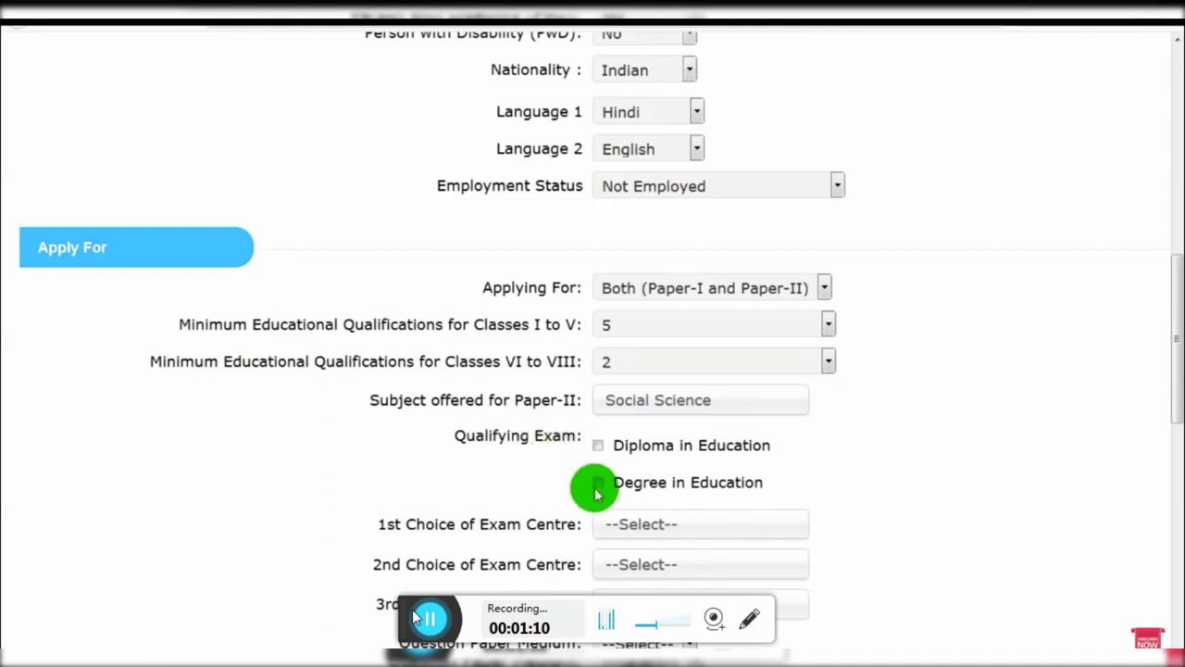
{"action": "left_click", "coordinate": [597, 483]}
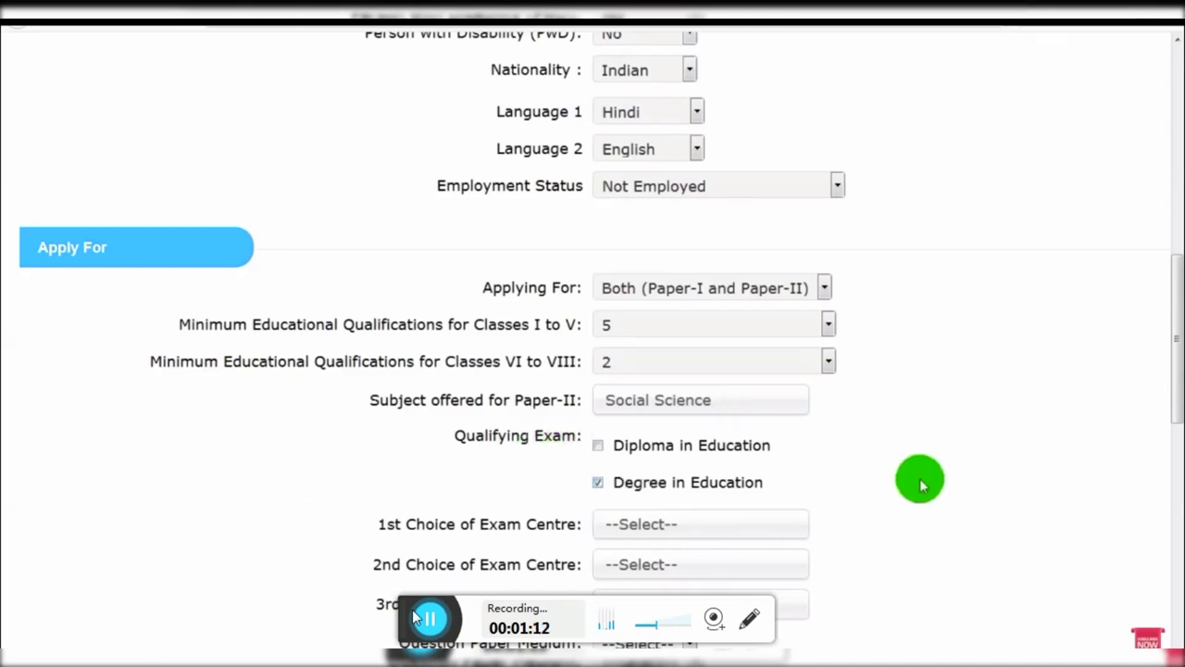
Step: Look through the 1st choice exam centre list without choosing a city
{"action": "scroll", "coordinate": [921, 484], "scroll_direction": "down", "scroll_amount": 3}
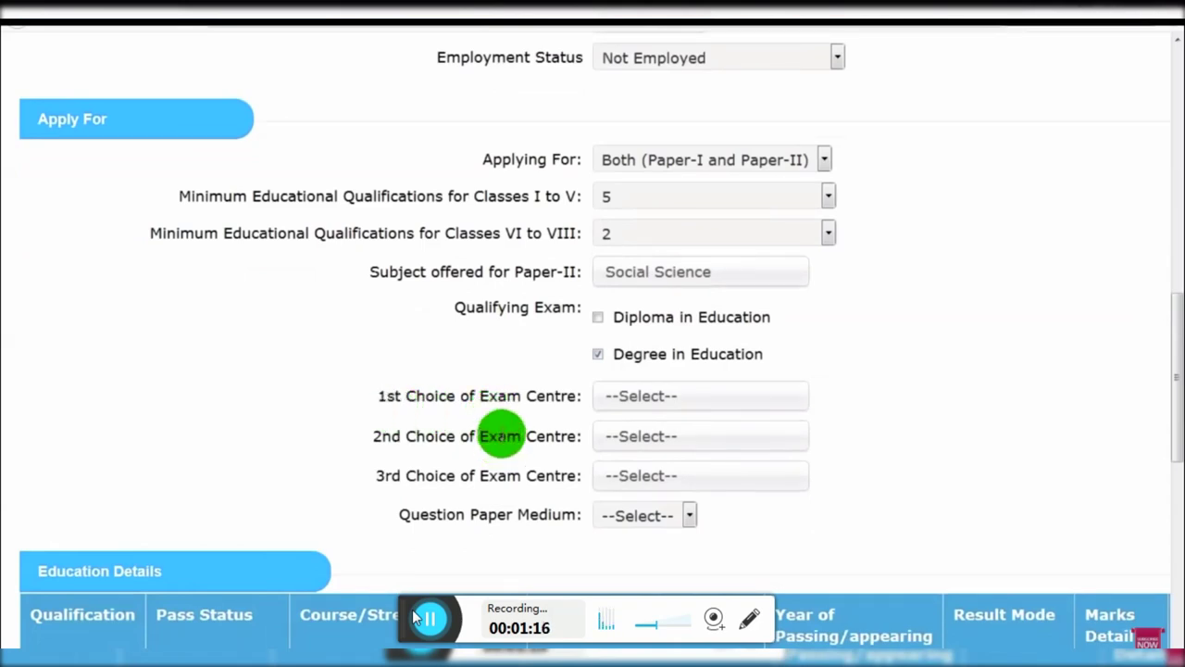
{"action": "left_click", "coordinate": [677, 413]}
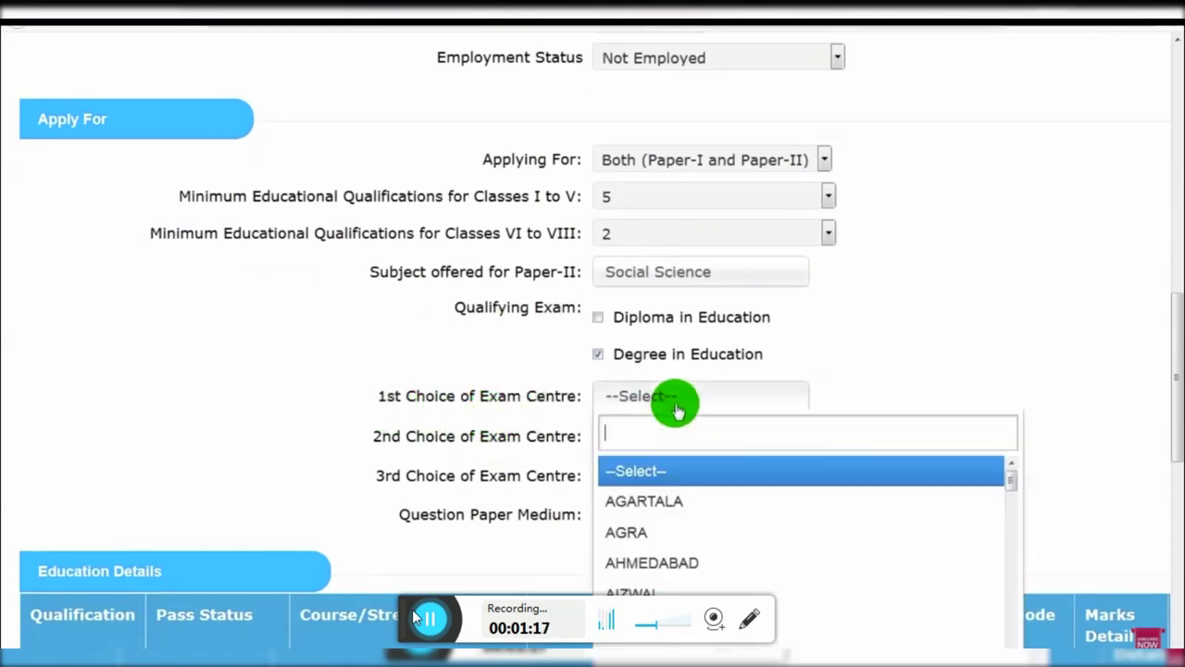
{"action": "left_click", "coordinate": [912, 352]}
{"action": "scroll", "coordinate": [925, 352], "scroll_direction": "up", "scroll_amount": 3}
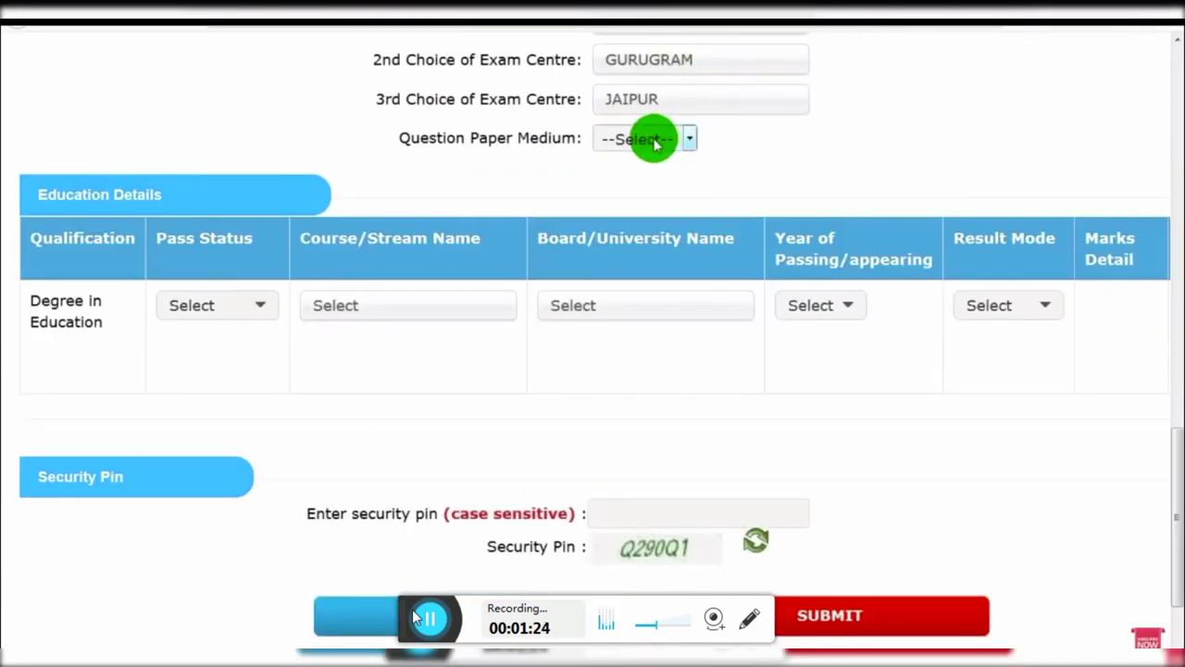
Step: Choose Hindi in the Question Paper Medium dropdown
{"action": "left_click", "coordinate": [656, 143]}
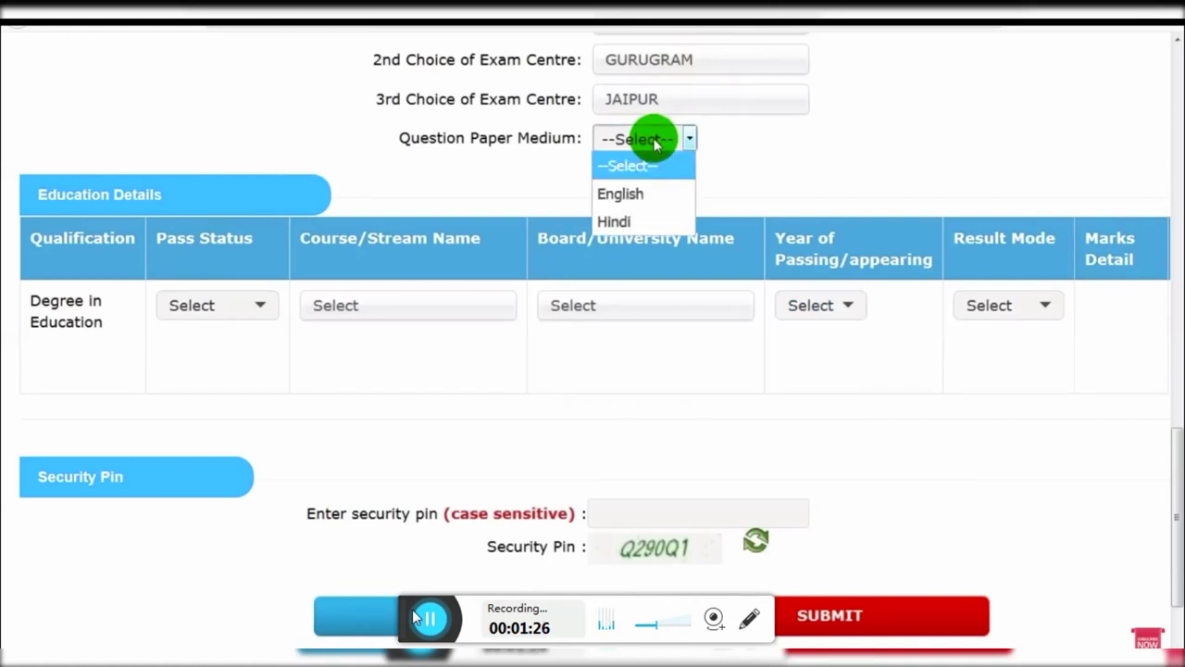
{"action": "left_click", "coordinate": [638, 222]}
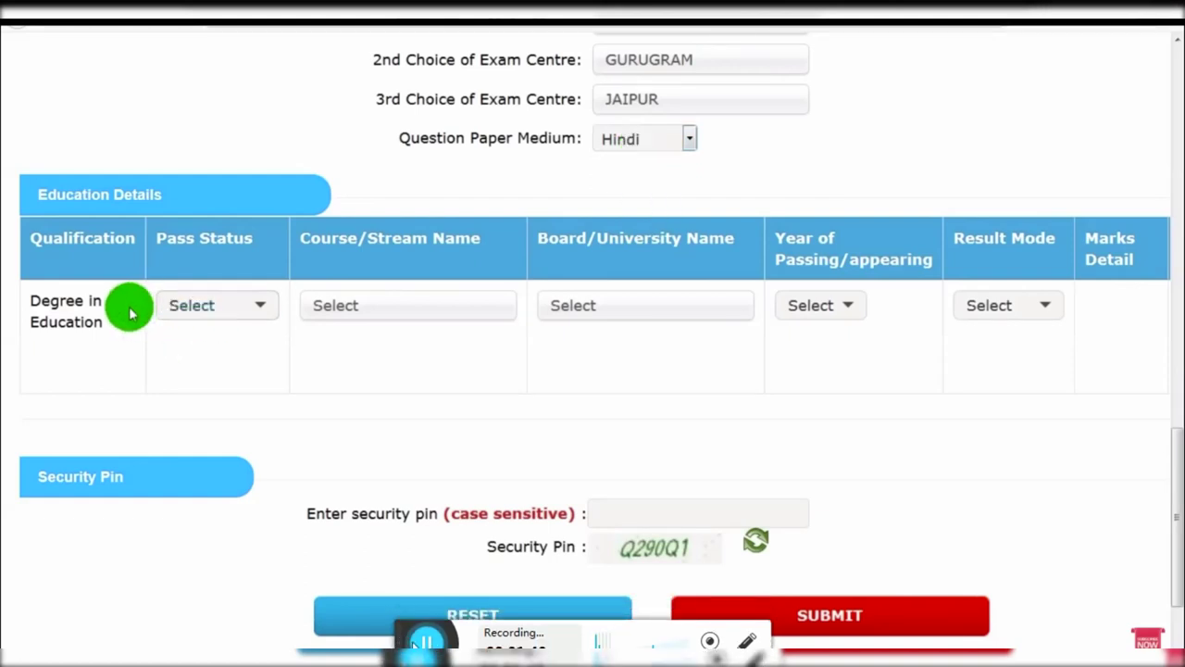
Step: Mark the degree as Passed with course Education/Elementry Education etc
{"action": "left_click", "coordinate": [188, 307]}
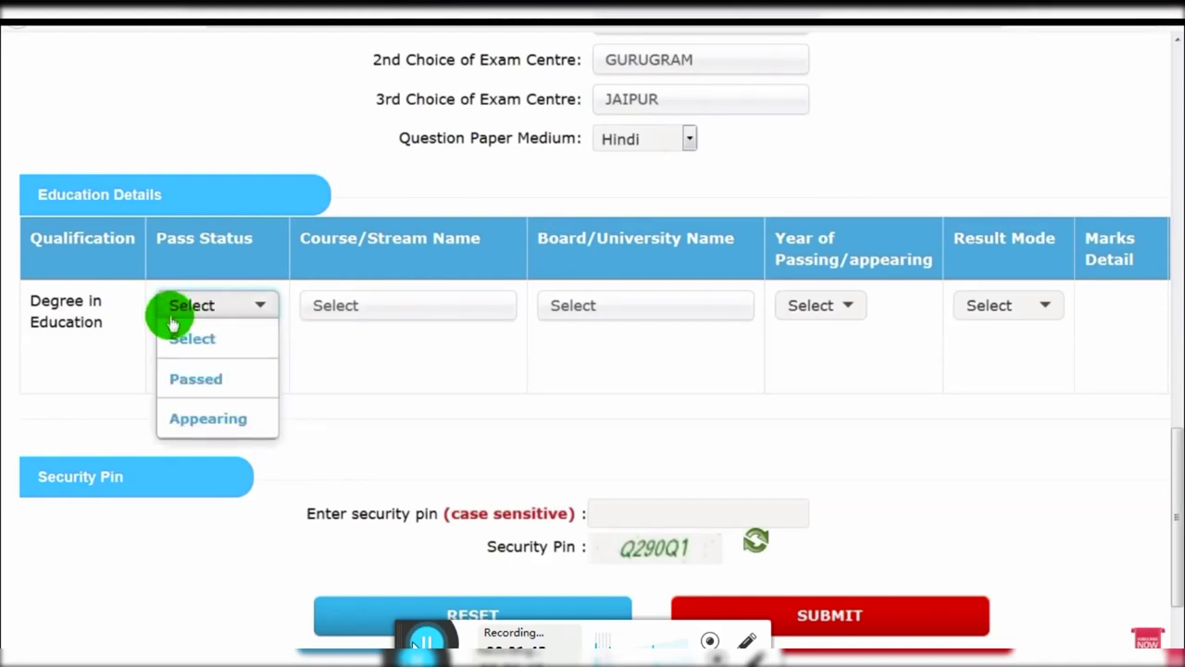
{"action": "left_click", "coordinate": [80, 345]}
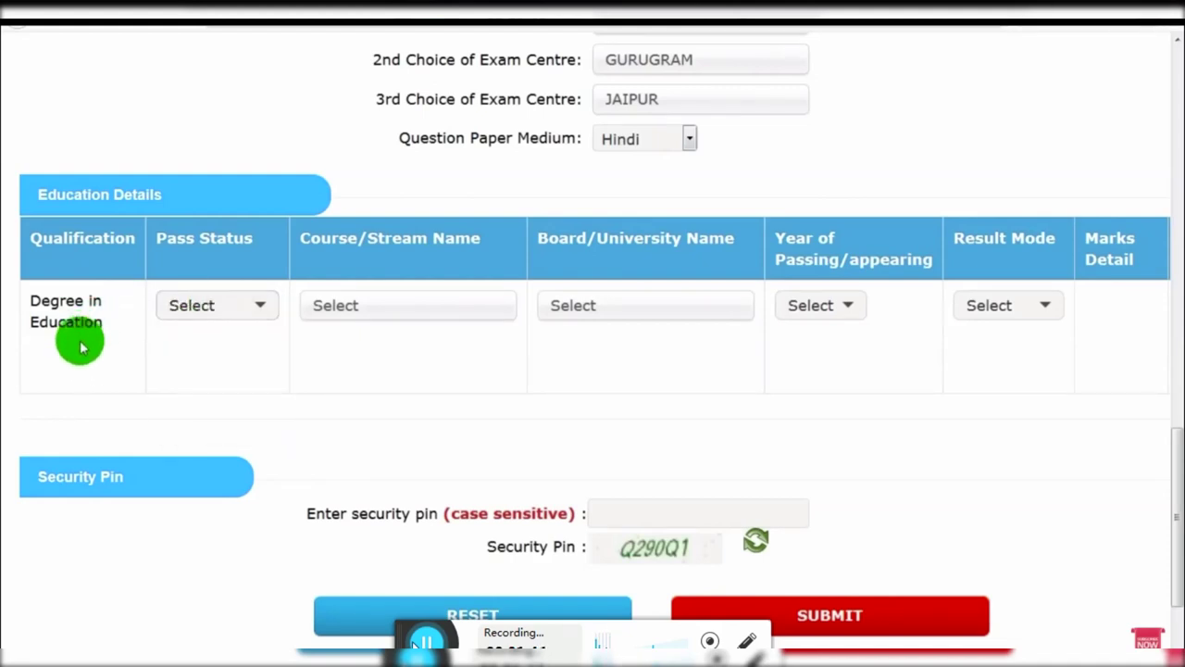
{"action": "left_click", "coordinate": [233, 309]}
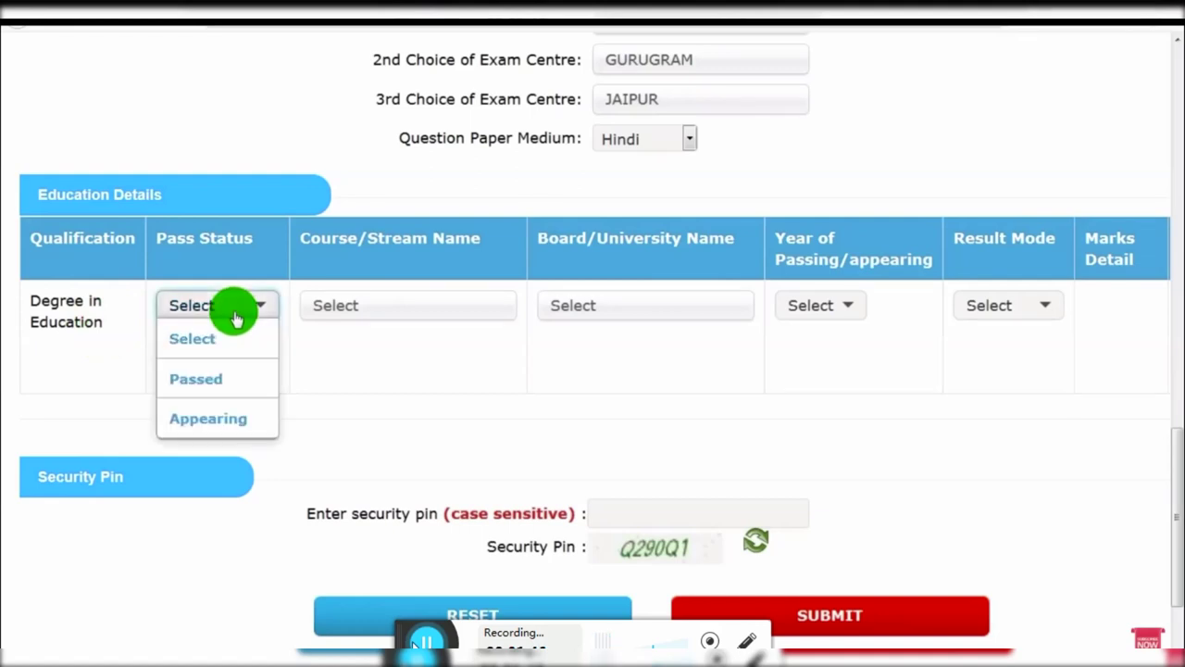
{"action": "left_click", "coordinate": [204, 380]}
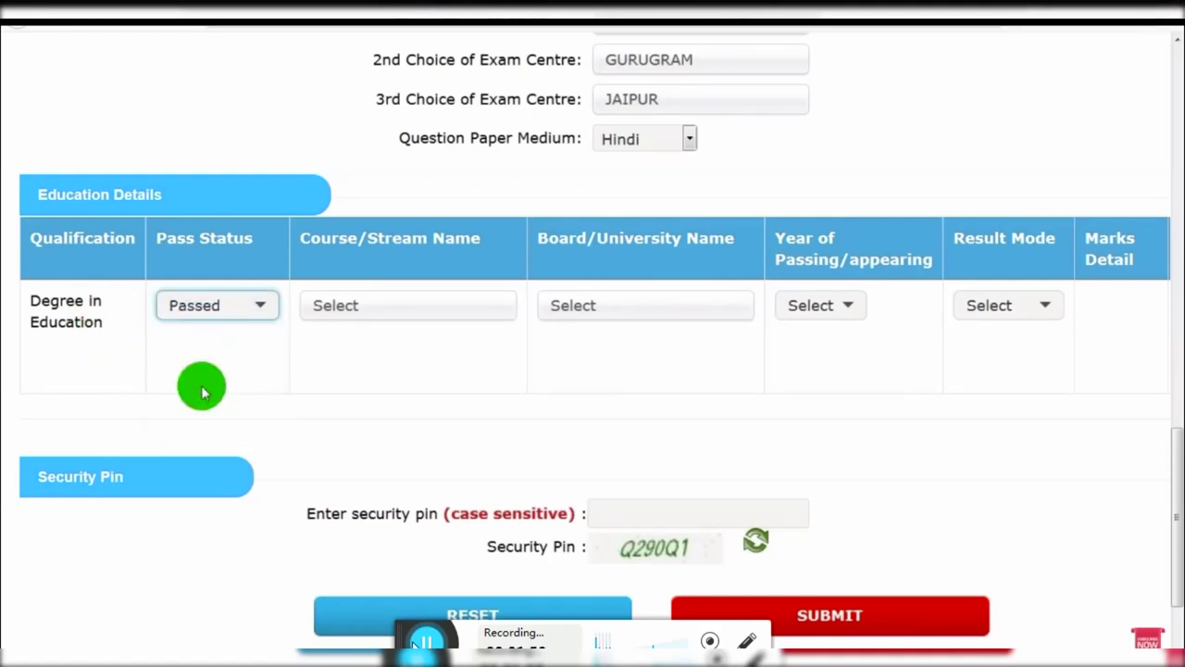
{"action": "left_click", "coordinate": [388, 313]}
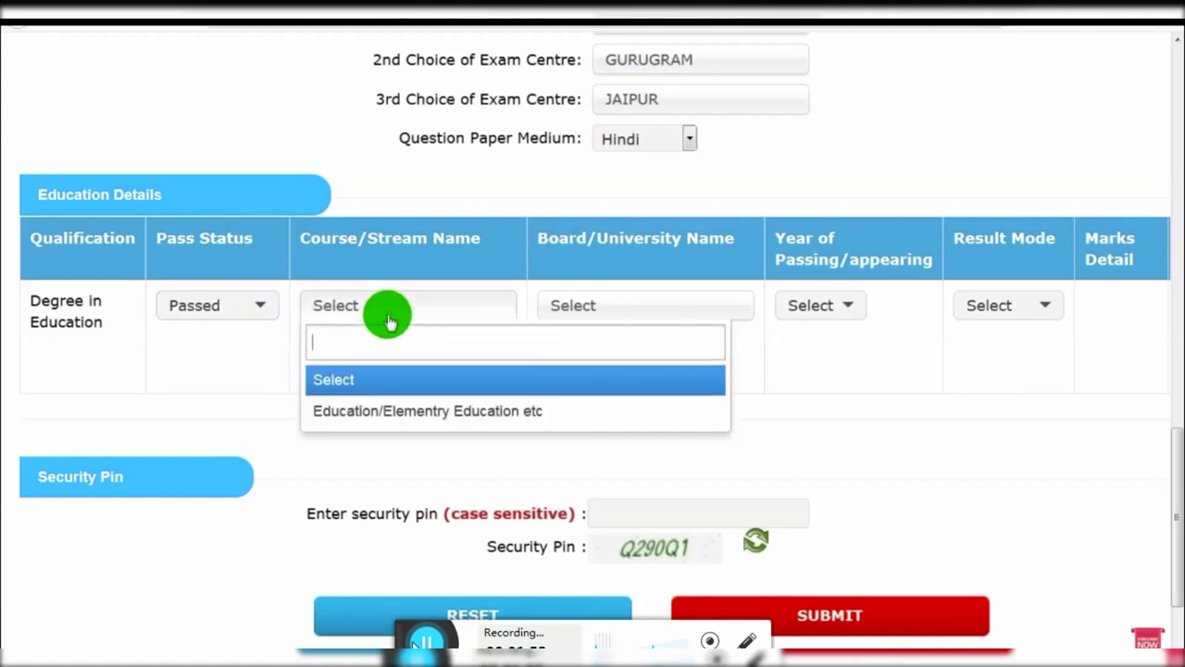
{"action": "left_click", "coordinate": [388, 412]}
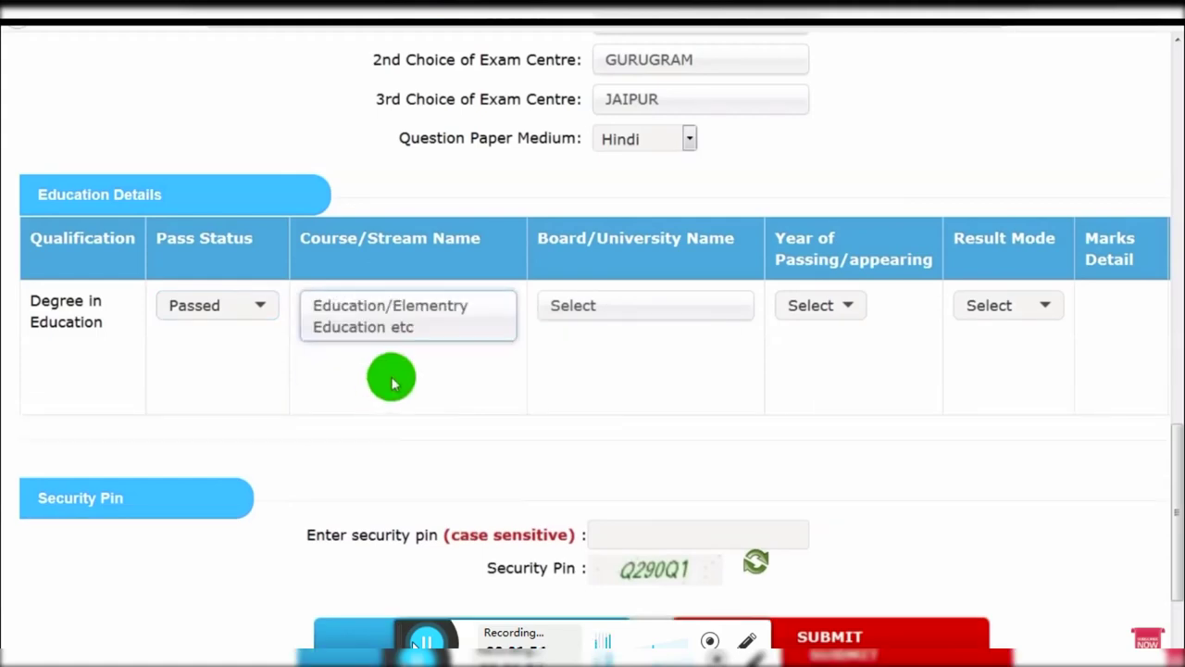
Step: Set the Board/University Name to OTHERS
{"action": "left_click", "coordinate": [616, 307]}
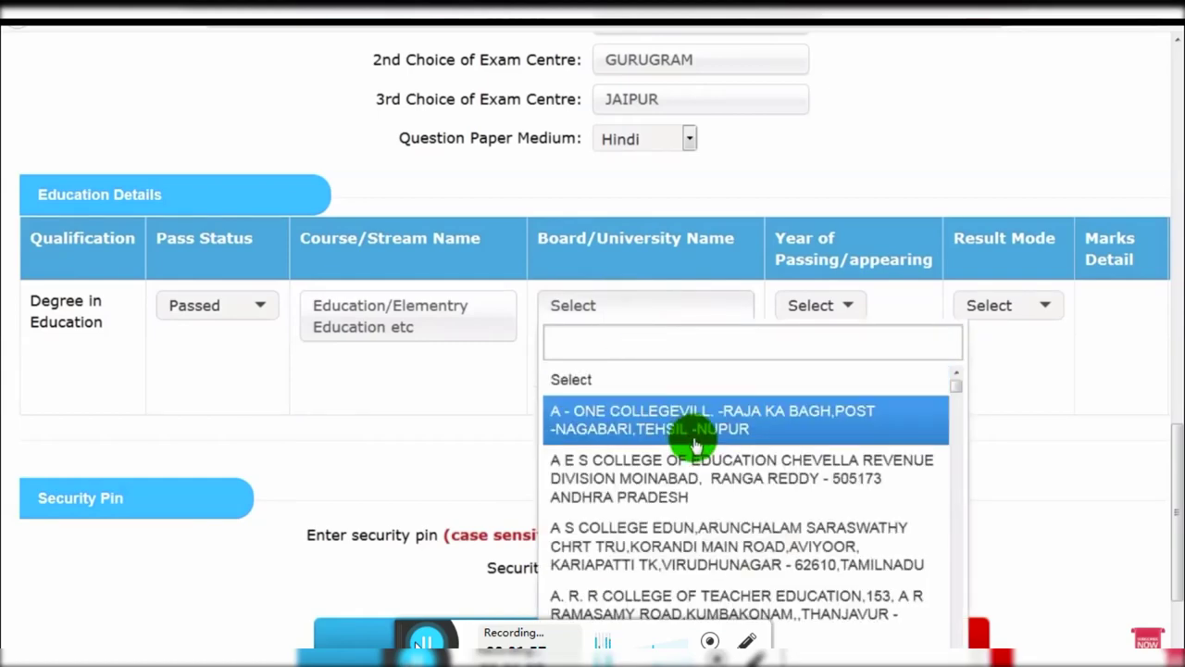
{"action": "scroll", "coordinate": [696, 445], "scroll_direction": "down", "scroll_amount": 5}
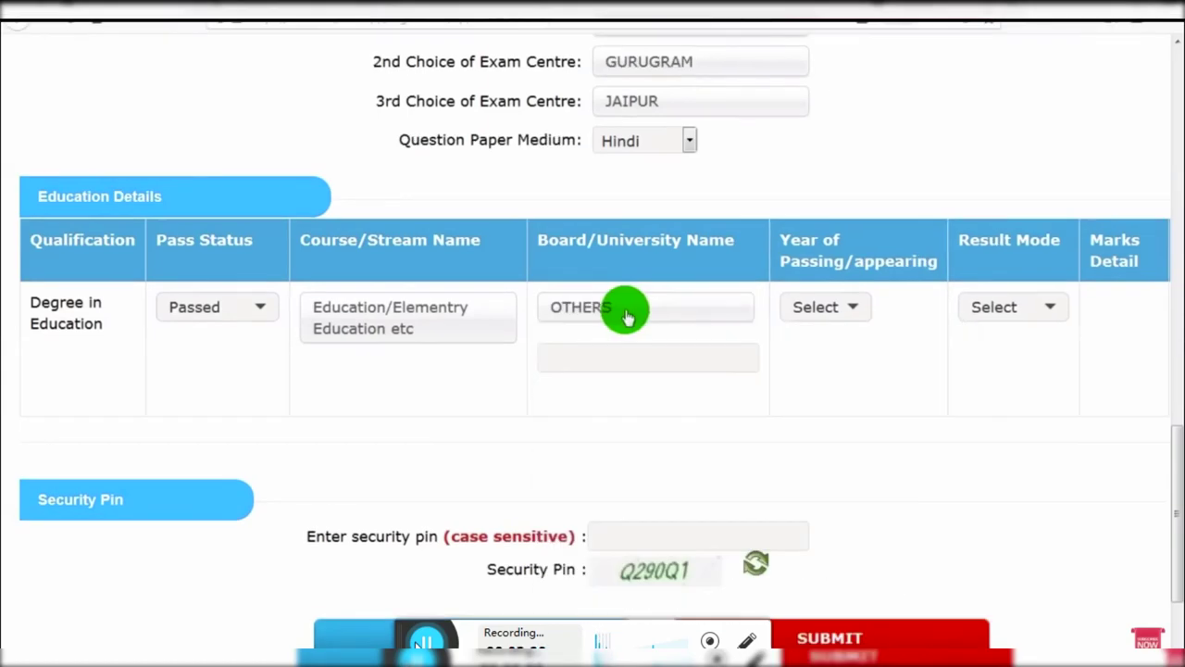
{"action": "left_click", "coordinate": [627, 316]}
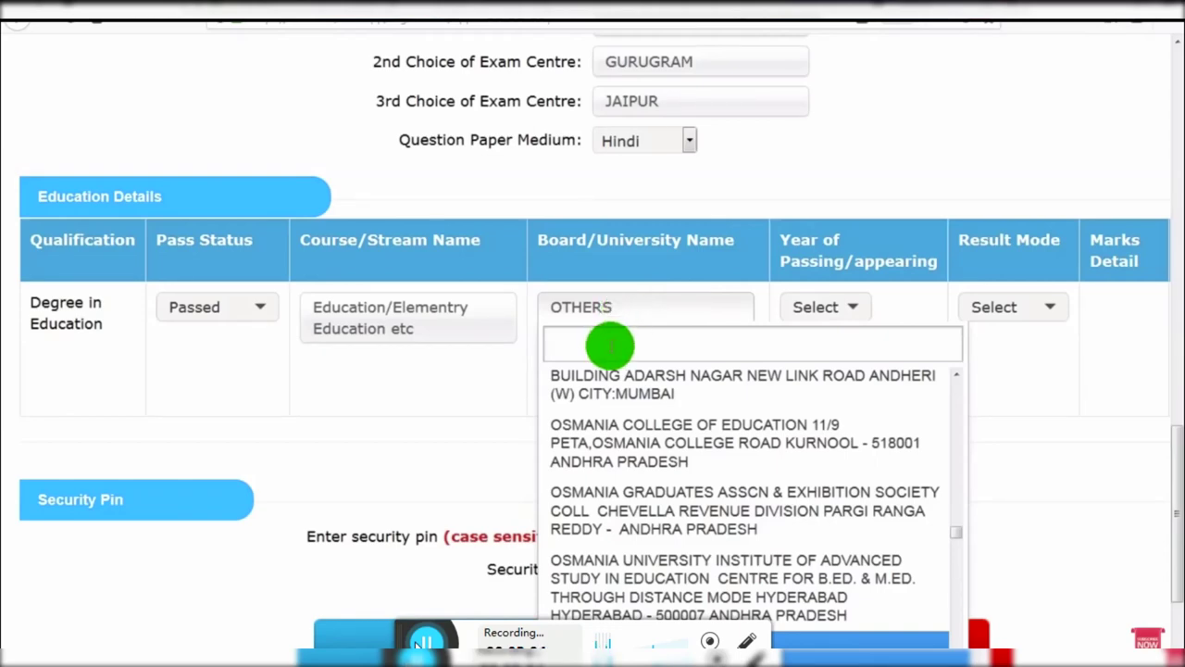
{"action": "scroll", "coordinate": [648, 383], "scroll_direction": "up", "scroll_amount": 1}
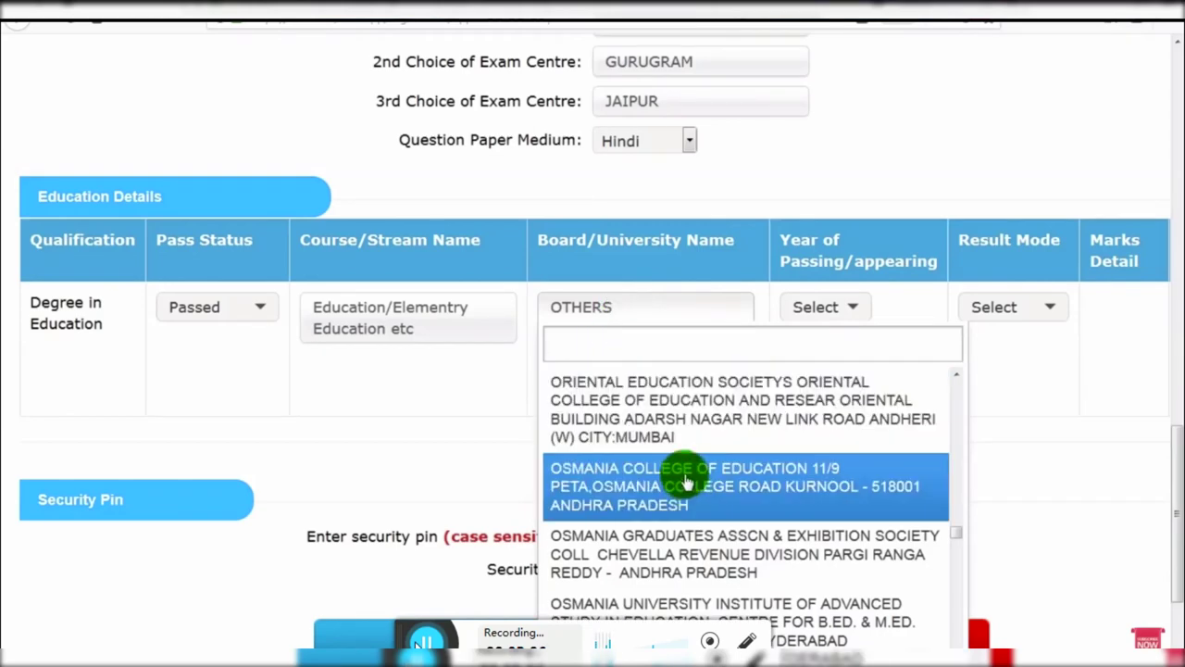
{"action": "scroll", "coordinate": [648, 399], "scroll_direction": "up", "scroll_amount": 1}
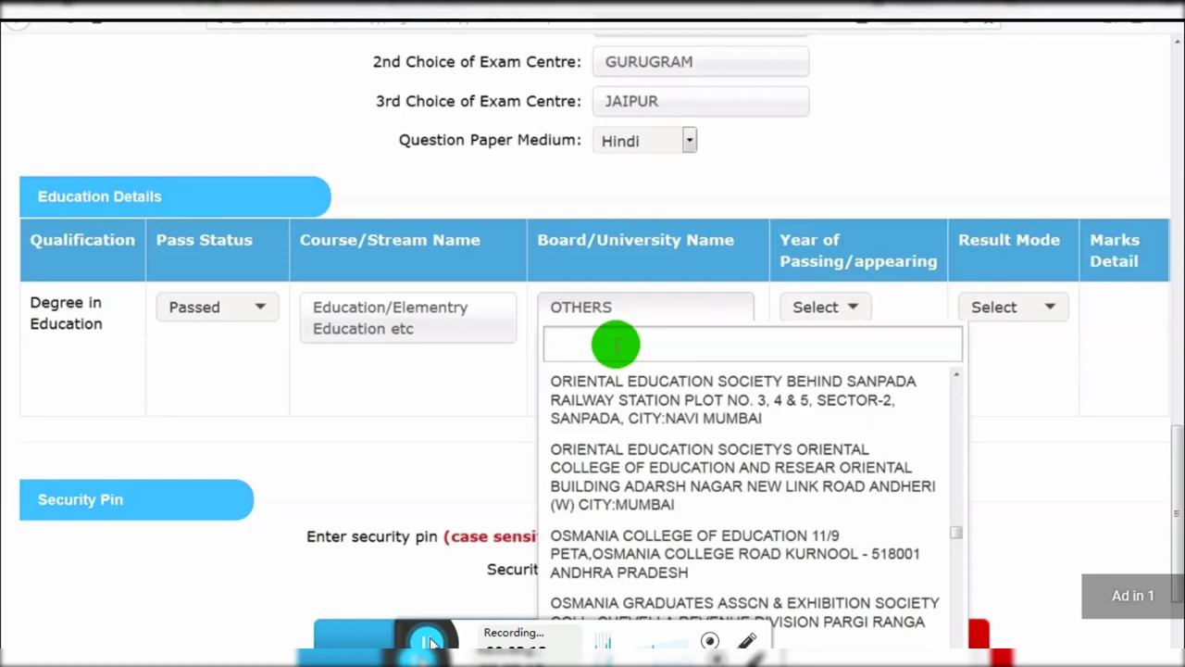
{"action": "left_click", "coordinate": [505, 424]}
{"action": "left_click", "coordinate": [592, 362]}
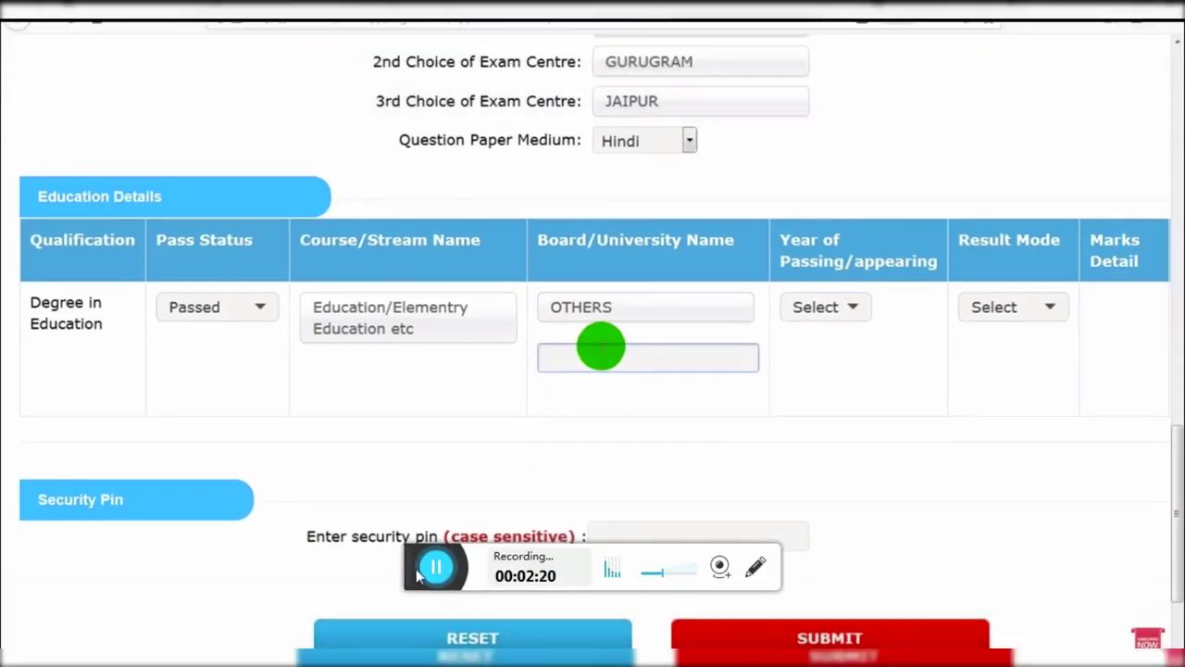
{"action": "left_click", "coordinate": [626, 307]}
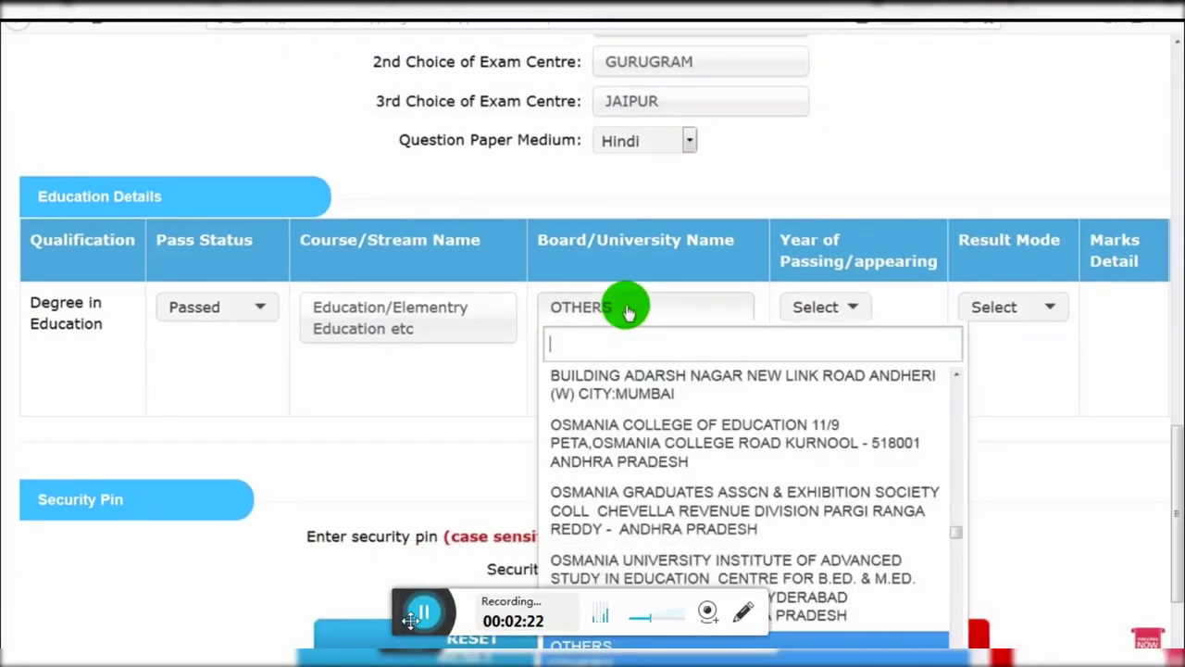
{"action": "left_click", "coordinate": [1086, 463]}
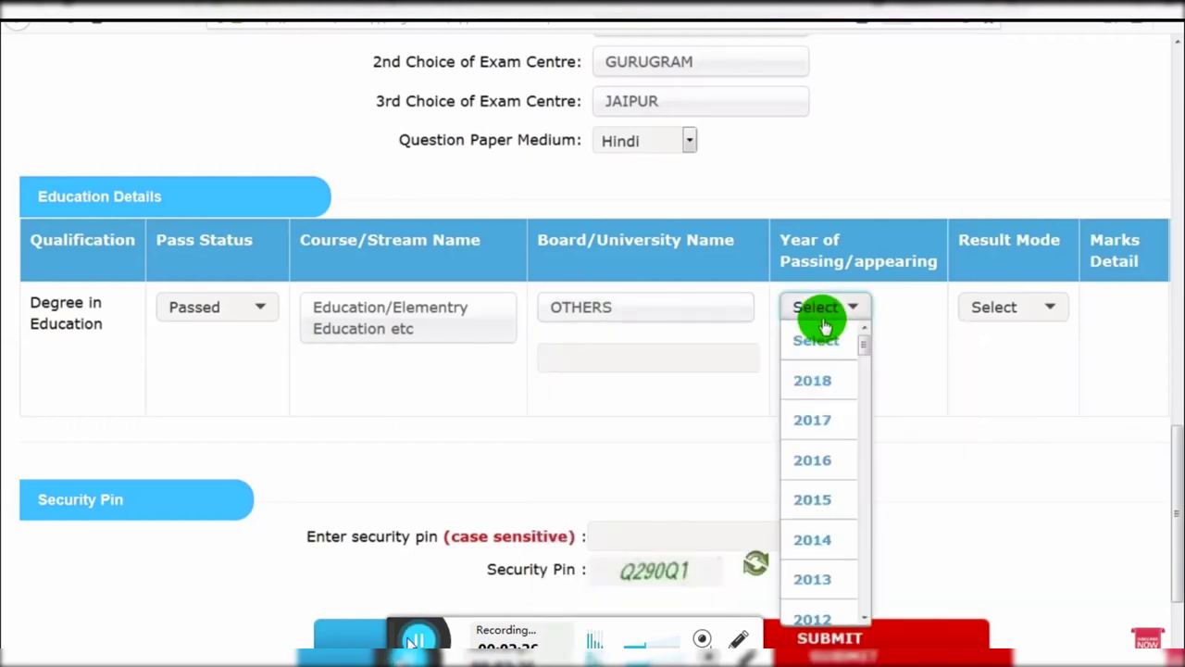
Step: Set the Result Mode to Percentage and review the rest of the row
{"action": "left_click", "coordinate": [827, 340]}
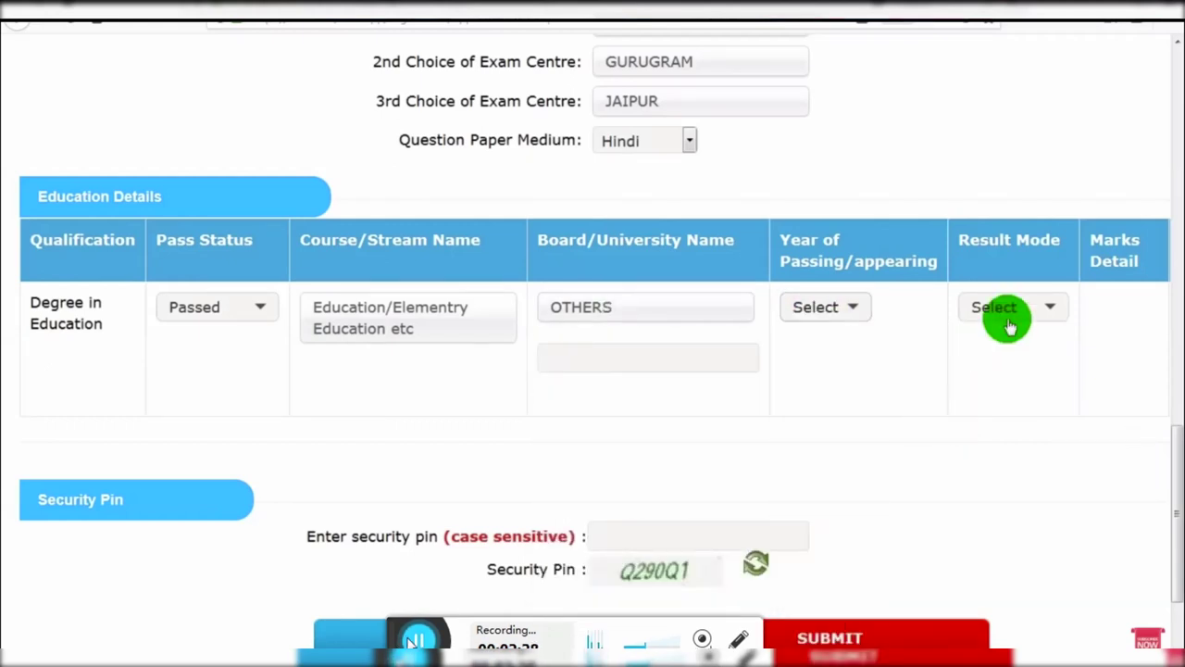
{"action": "left_click", "coordinate": [1009, 315]}
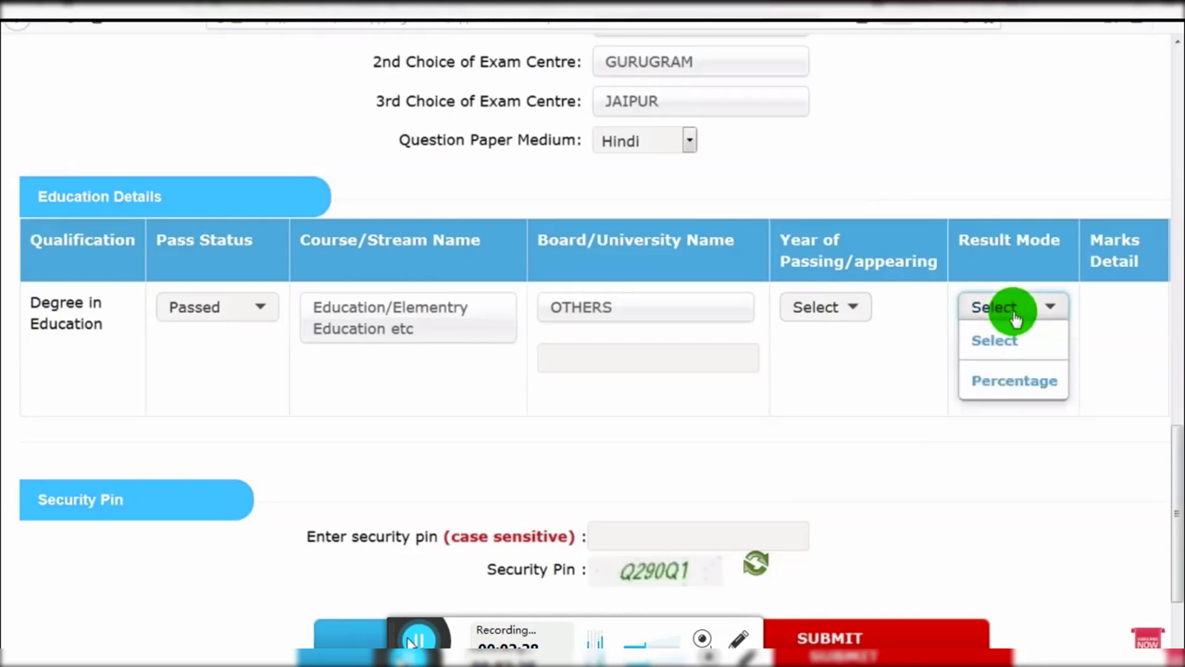
{"action": "left_click", "coordinate": [1016, 386]}
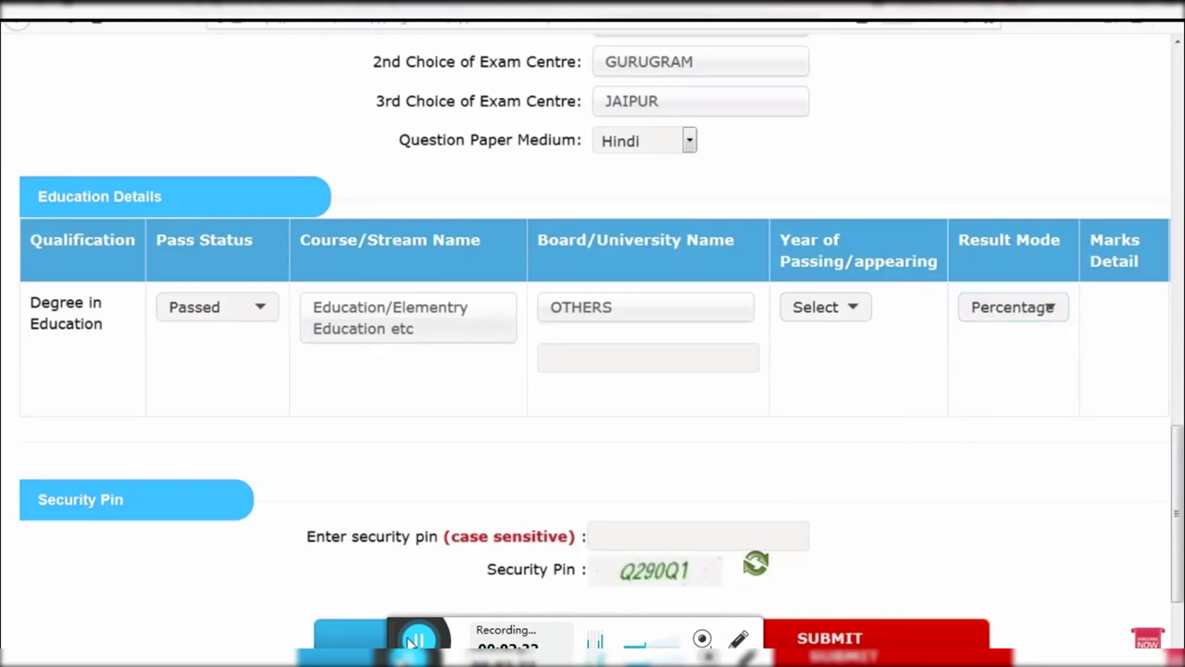
{"action": "scroll", "coordinate": [1016, 387], "scroll_direction": "right", "scroll_amount": 4}
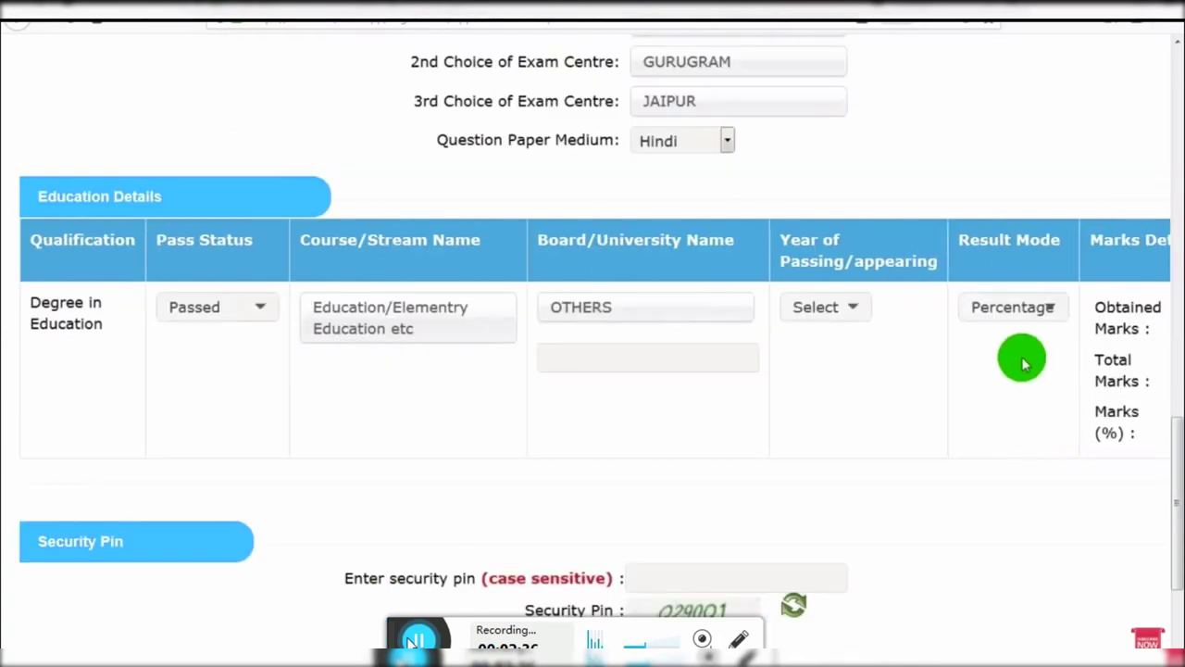
{"action": "scroll", "coordinate": [931, 648], "scroll_direction": "right", "scroll_amount": 5}
{"action": "scroll", "coordinate": [930, 648], "scroll_direction": "right", "scroll_amount": 2}
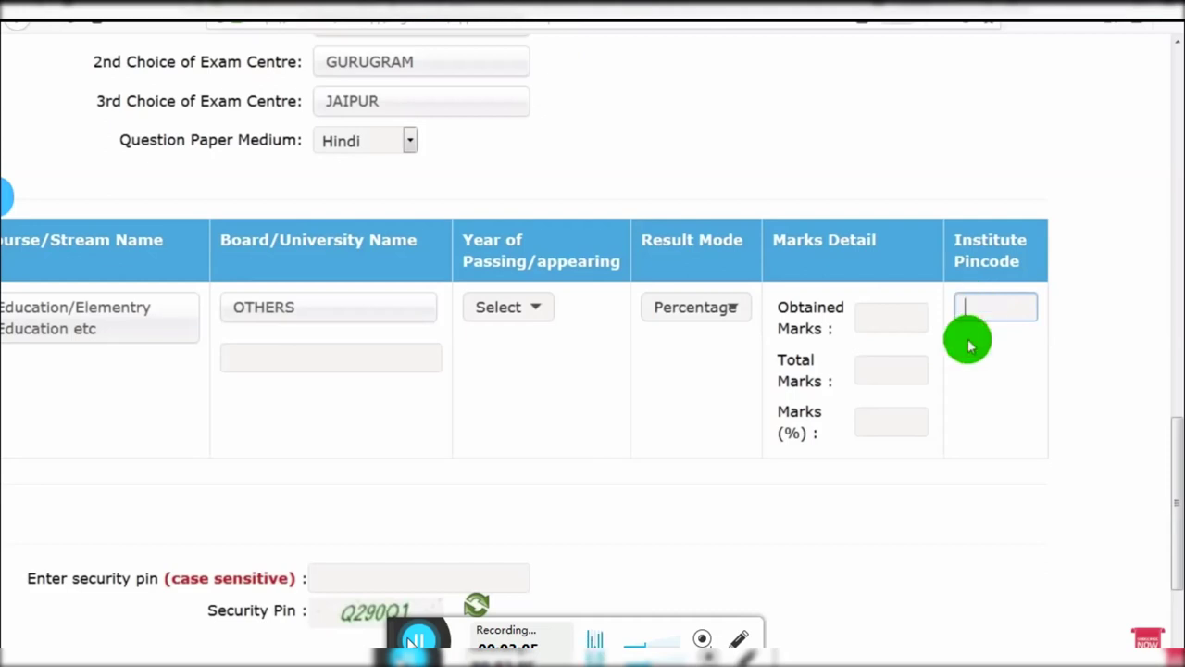
{"action": "scroll", "coordinate": [968, 339], "scroll_direction": "left", "scroll_amount": 3}
Step: Enter the security pin and submit the education details
{"action": "left_click_drag", "start_coordinate": [454, 639], "coordinate": [380, 637]}
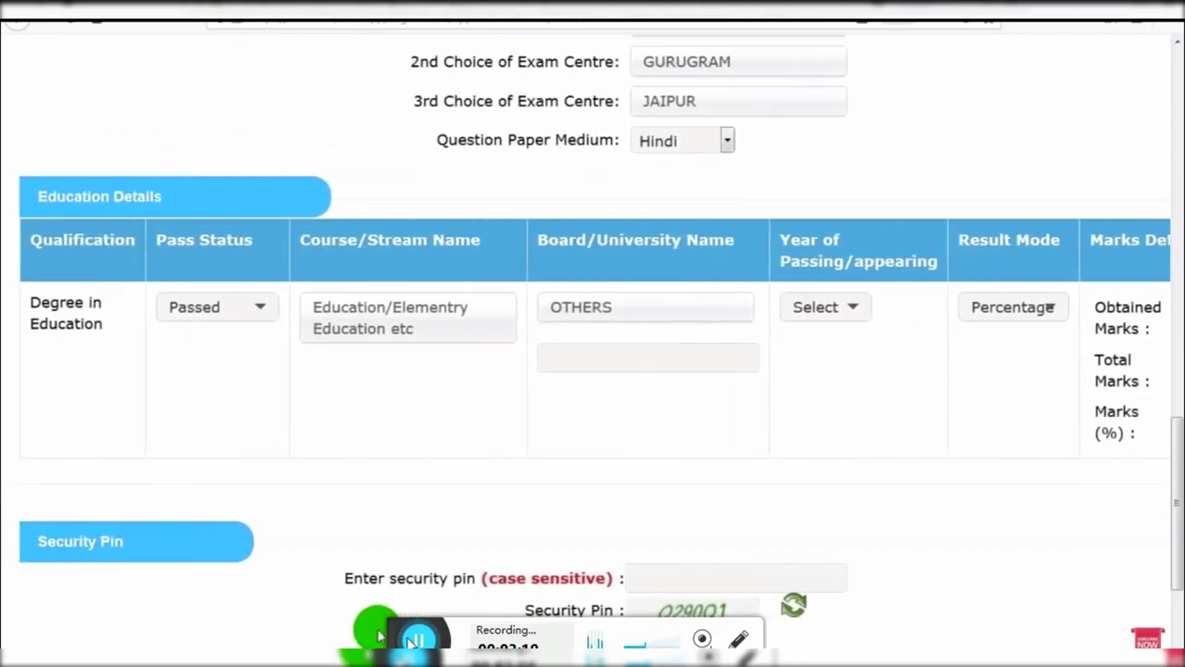
{"action": "left_click", "coordinate": [600, 546]}
{"action": "scroll", "coordinate": [666, 556], "scroll_direction": "down", "scroll_amount": 2}
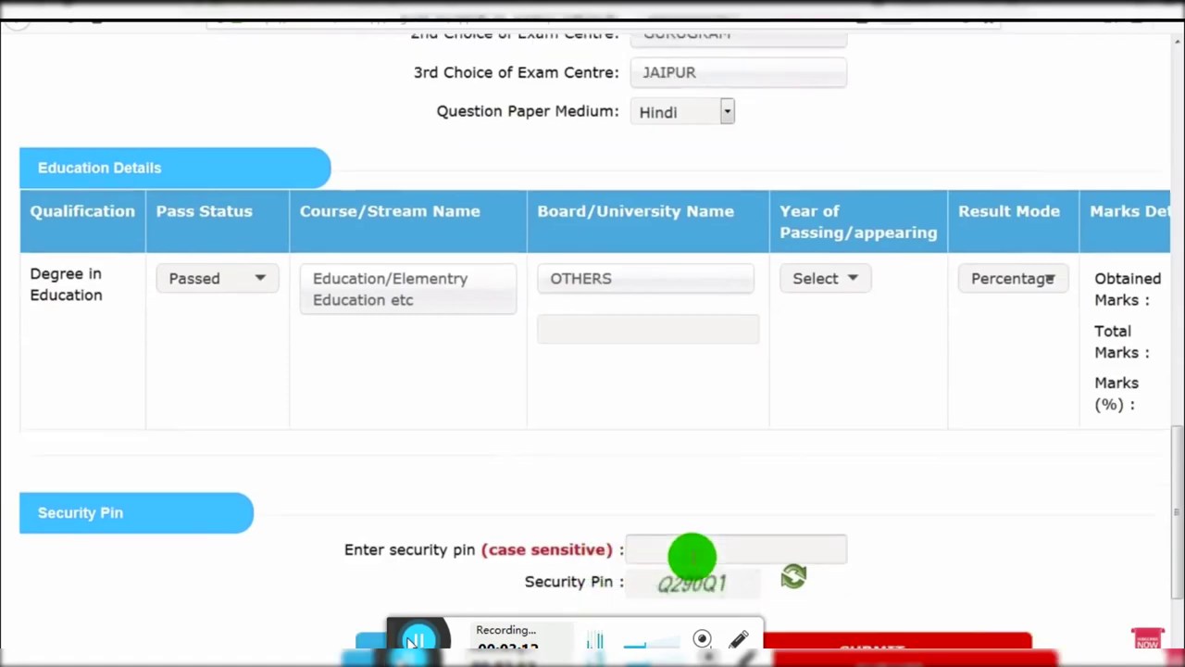
{"action": "left_click", "coordinate": [683, 449]}
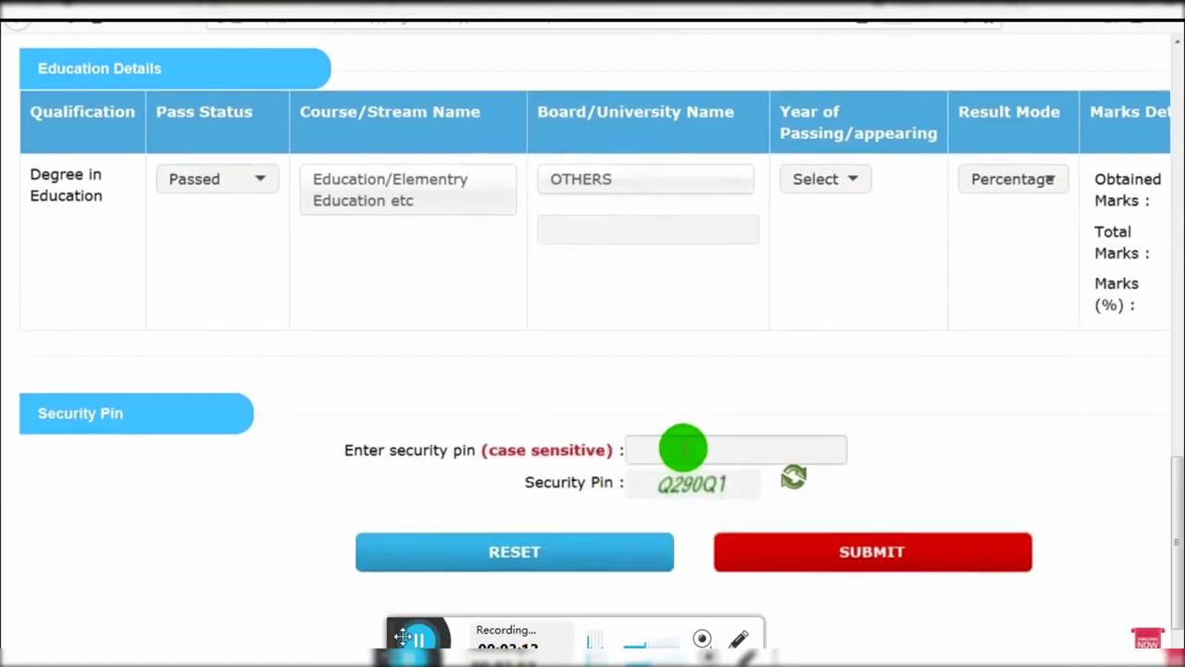
{"action": "left_click", "coordinate": [825, 546]}
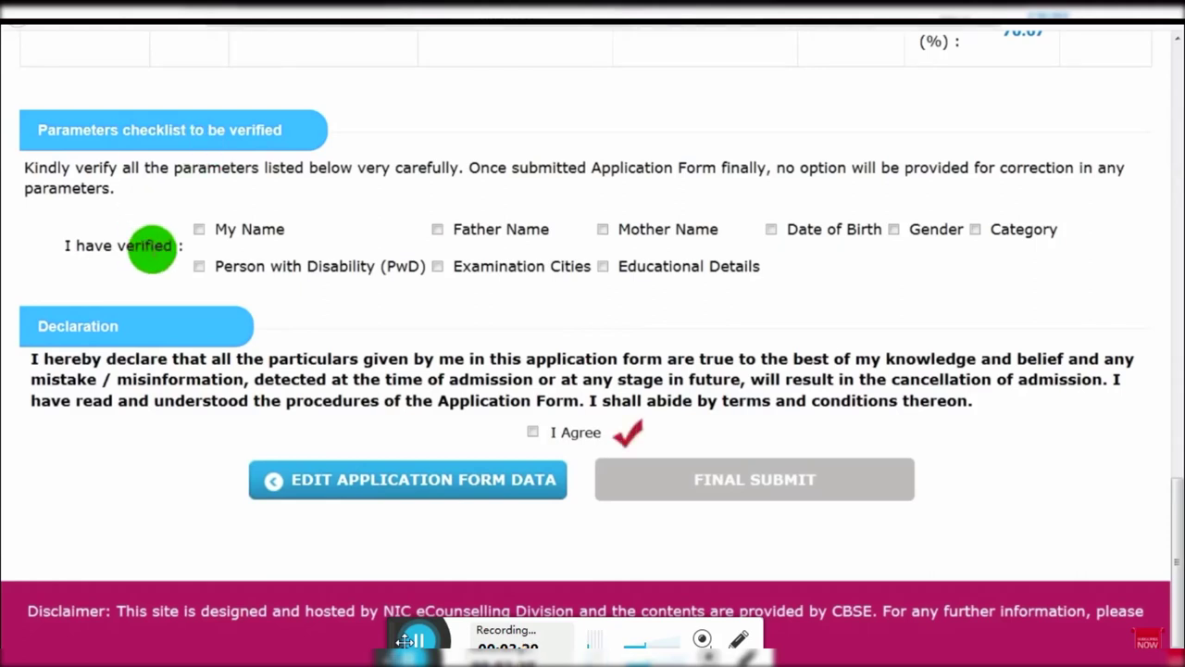
Step: Verify Name, Father Name, Mother Name, Date of Birth, Gender and Category
{"action": "left_click", "coordinate": [199, 229]}
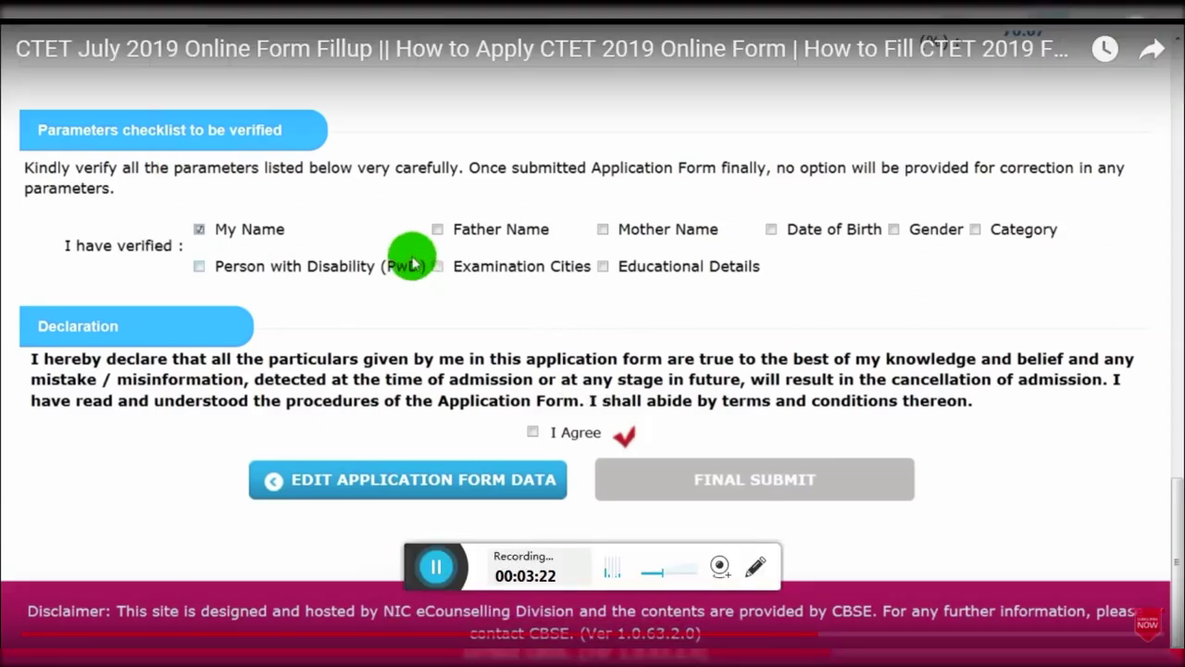
{"action": "left_click", "coordinate": [437, 229]}
{"action": "left_click", "coordinate": [603, 230]}
{"action": "left_click", "coordinate": [771, 230]}
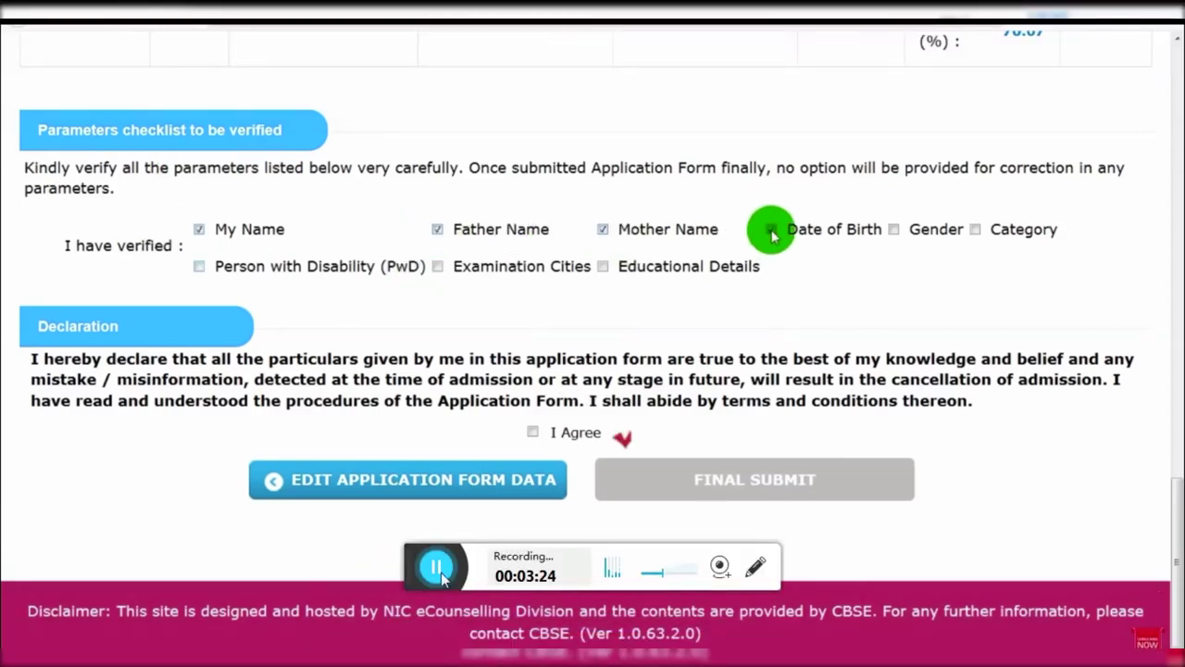
{"action": "left_click", "coordinate": [894, 230]}
{"action": "left_click", "coordinate": [974, 231]}
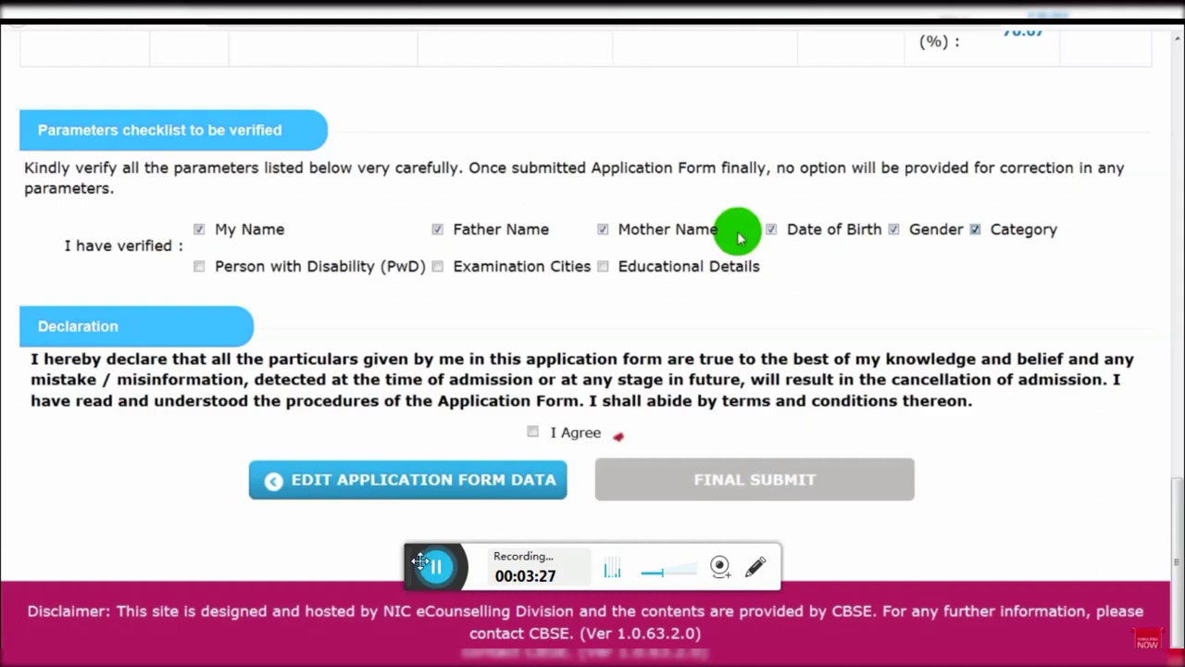
{"action": "left_click_drag", "start_coordinate": [420, 560], "coordinate": [426, 636]}
Step: Verify PwD, Examination Cities and Educational Details, accept the declaration, and final-submit
{"action": "left_click", "coordinate": [199, 266]}
{"action": "left_click", "coordinate": [437, 266]}
{"action": "left_click", "coordinate": [602, 267]}
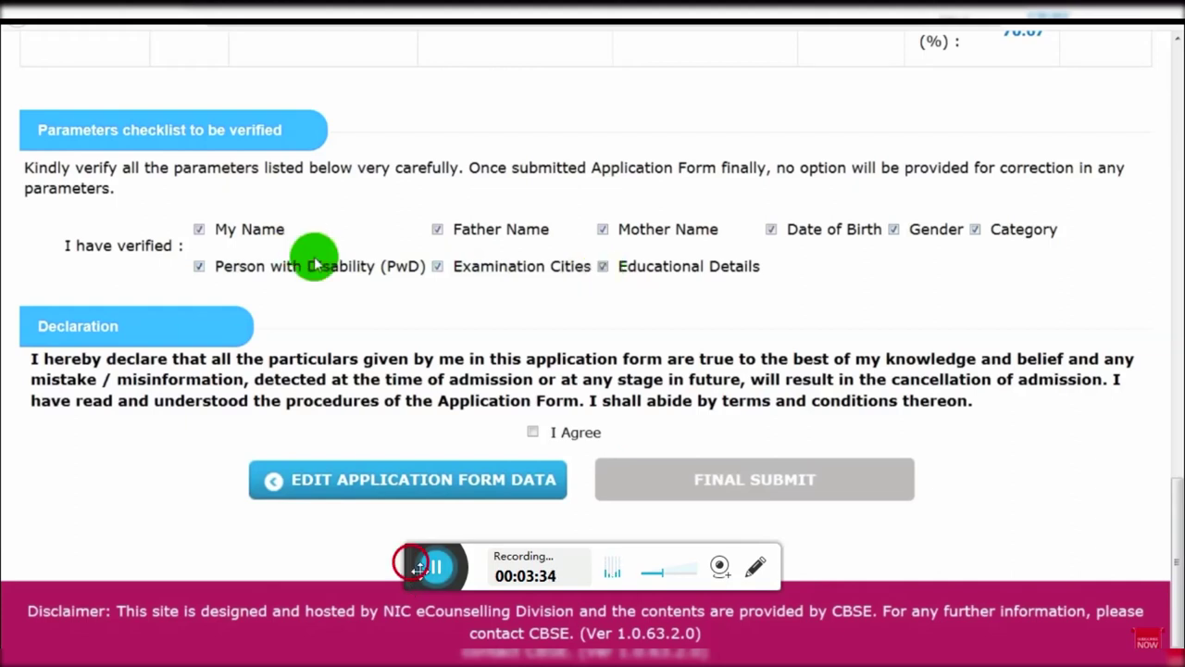
{"action": "left_click_drag", "start_coordinate": [412, 567], "coordinate": [416, 637]}
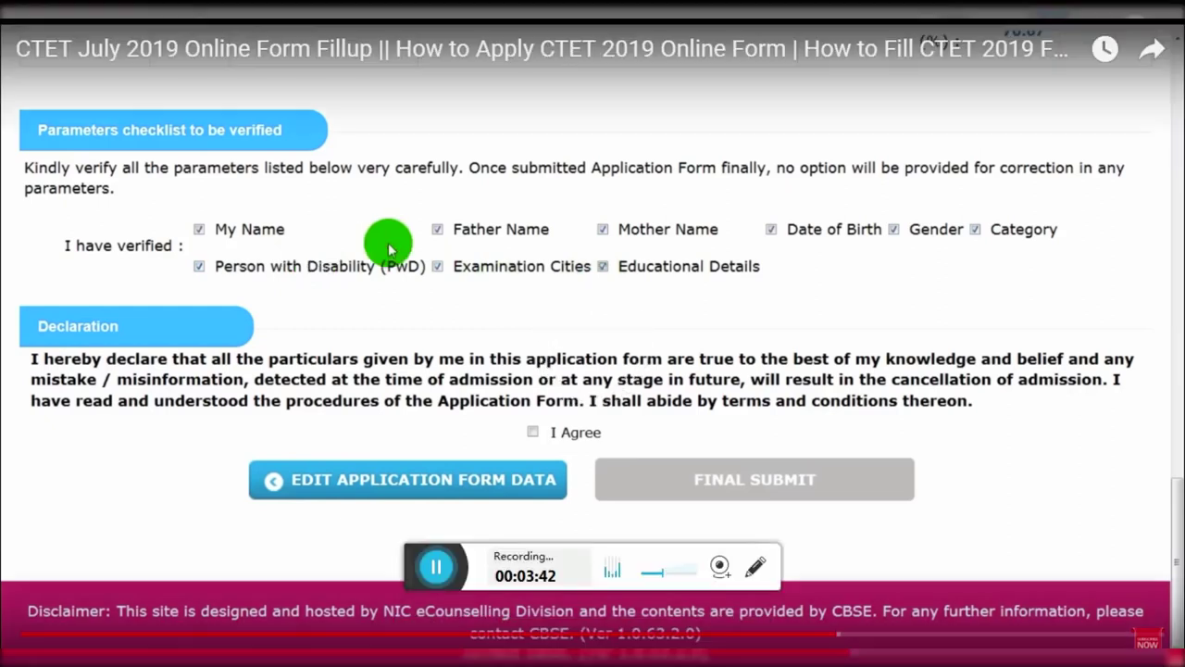
{"action": "left_click", "coordinate": [533, 433]}
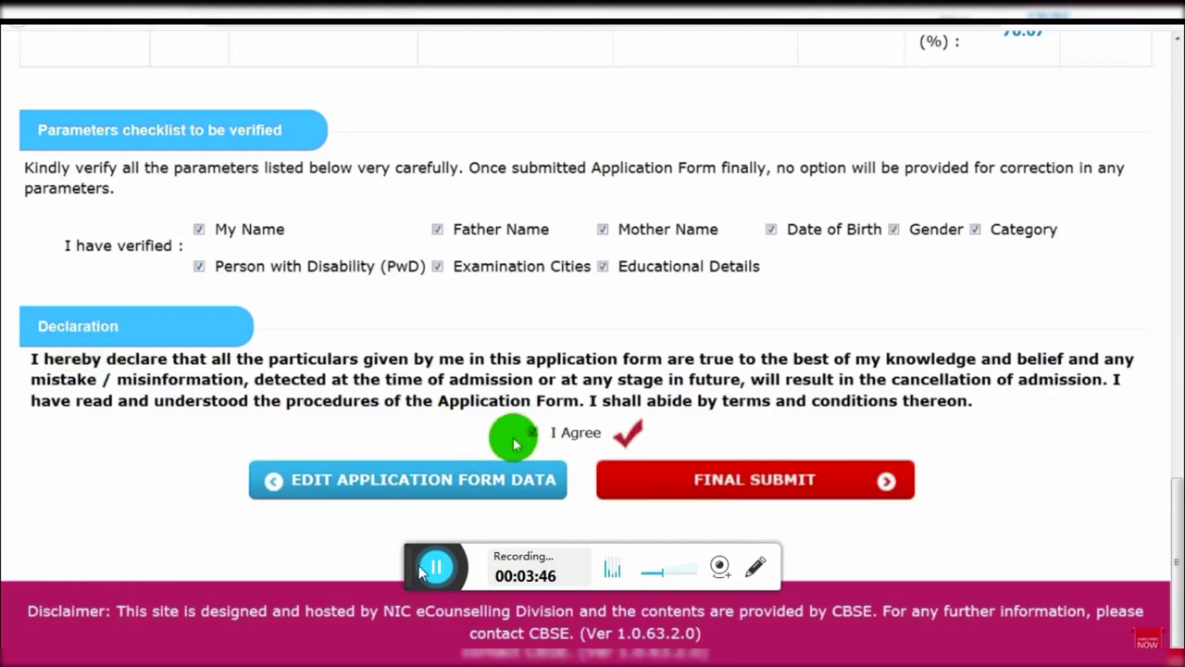
{"action": "left_click", "coordinate": [473, 499]}
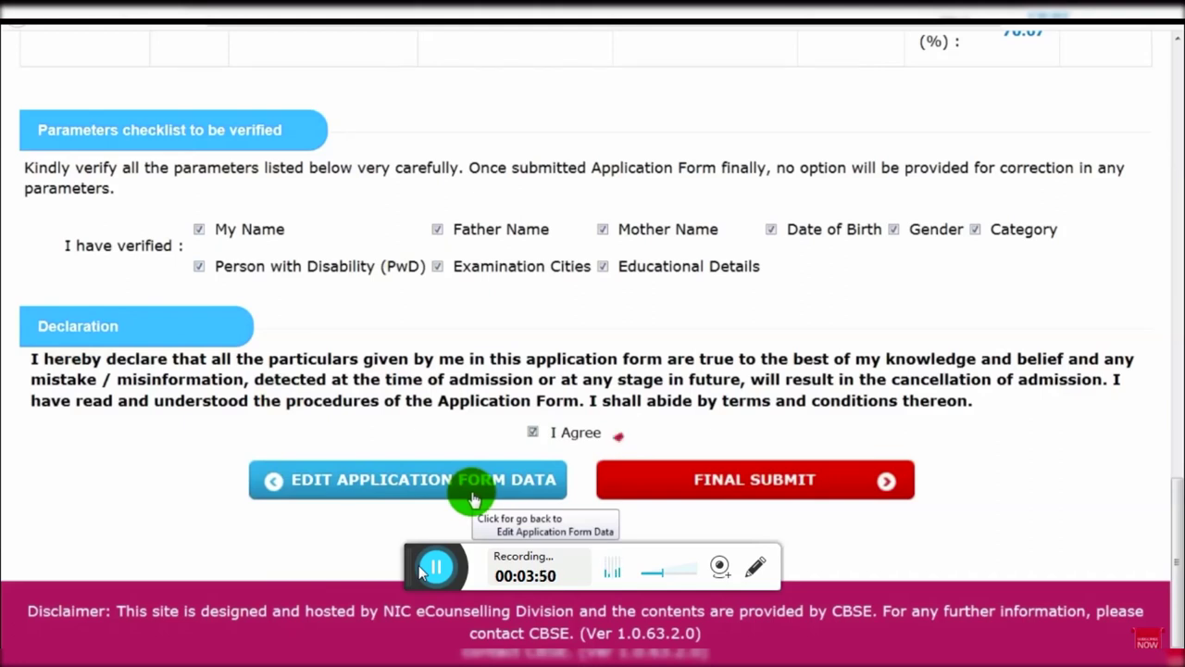
{"action": "left_click", "coordinate": [721, 488]}
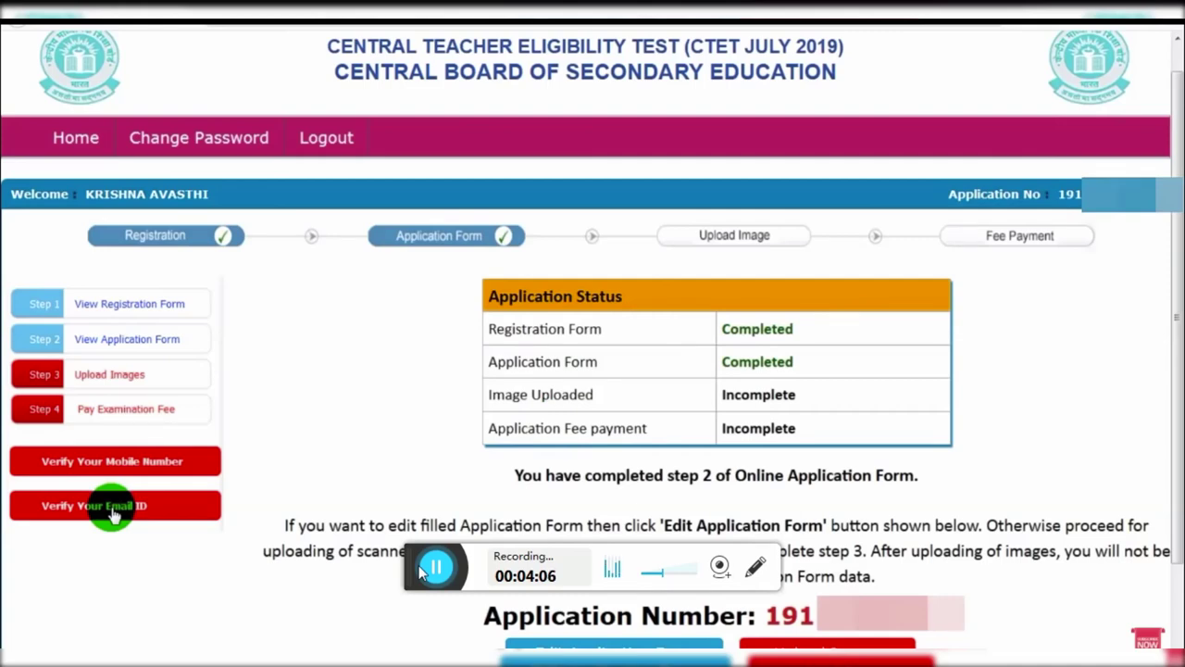
Step: Enter the security pin to send an email OTP, then begin entering the code
{"action": "left_click", "coordinate": [113, 509]}
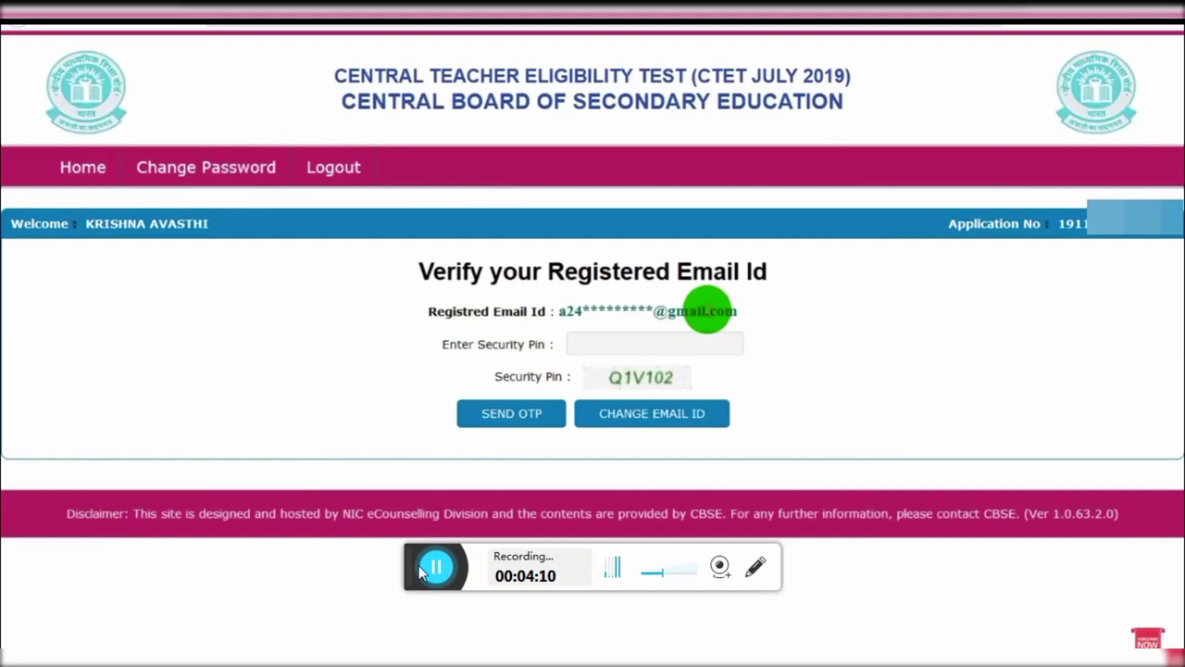
{"action": "left_click", "coordinate": [645, 345]}
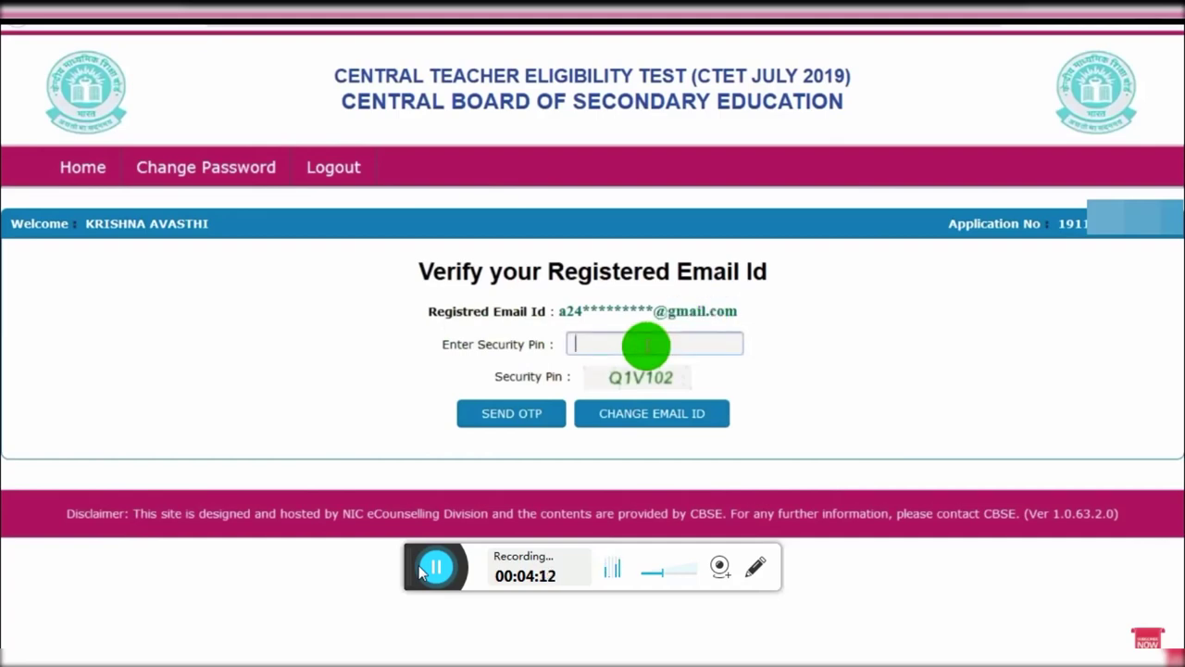
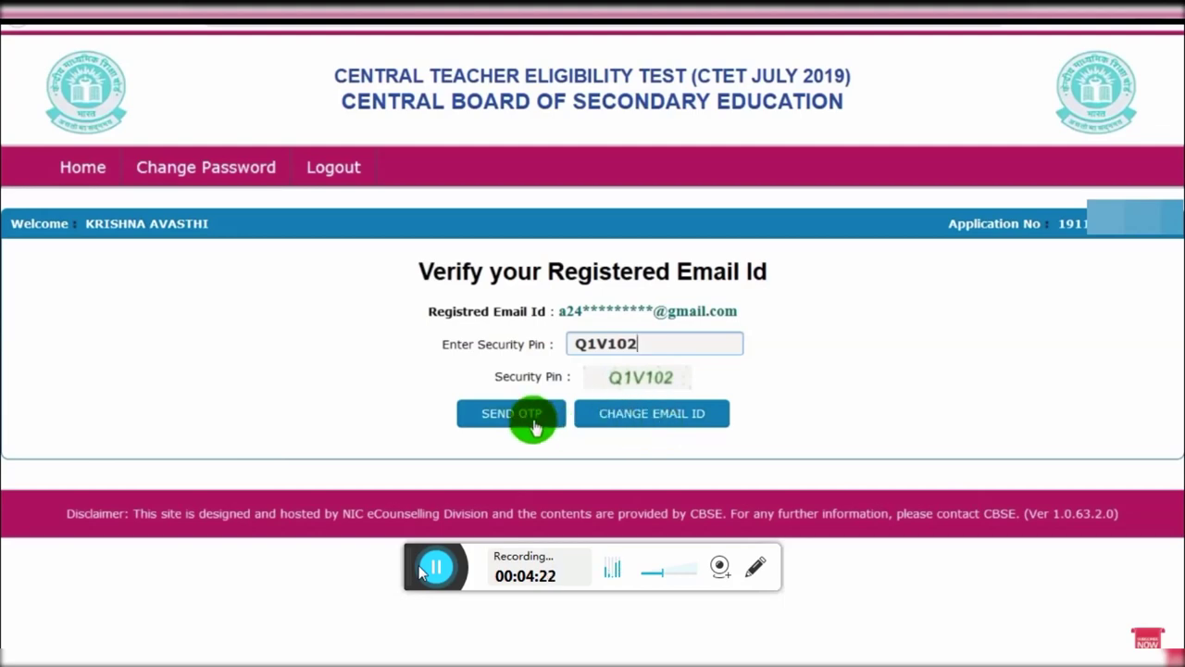
{"action": "left_click", "coordinate": [537, 426]}
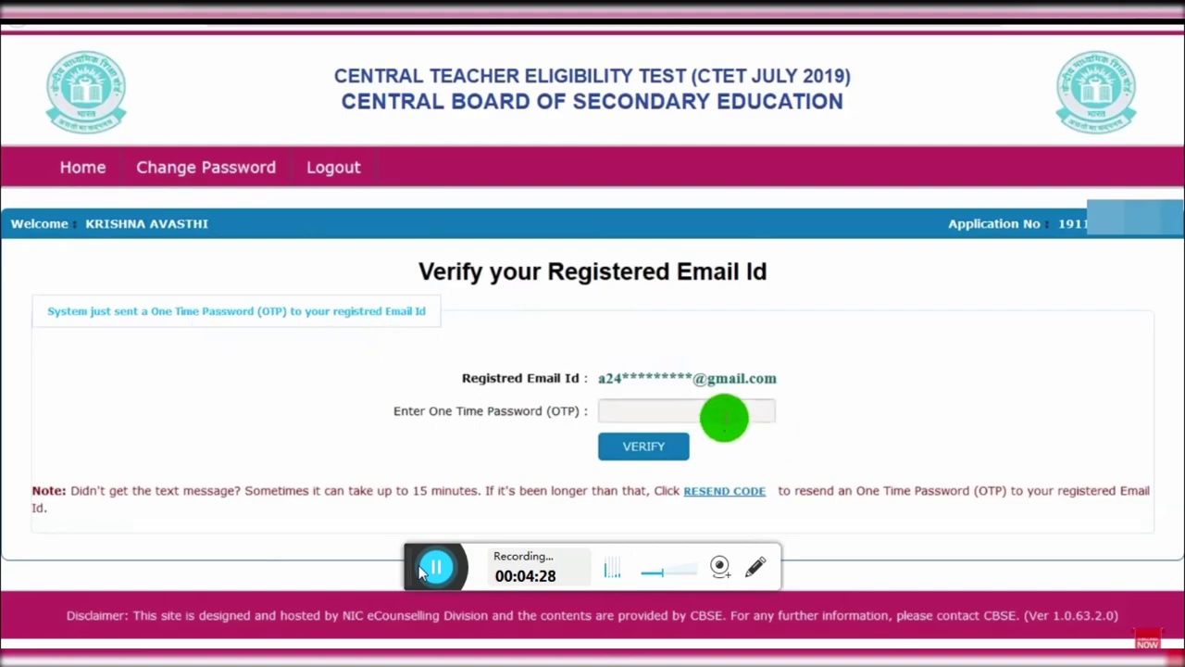
{"action": "left_click", "coordinate": [719, 413]}
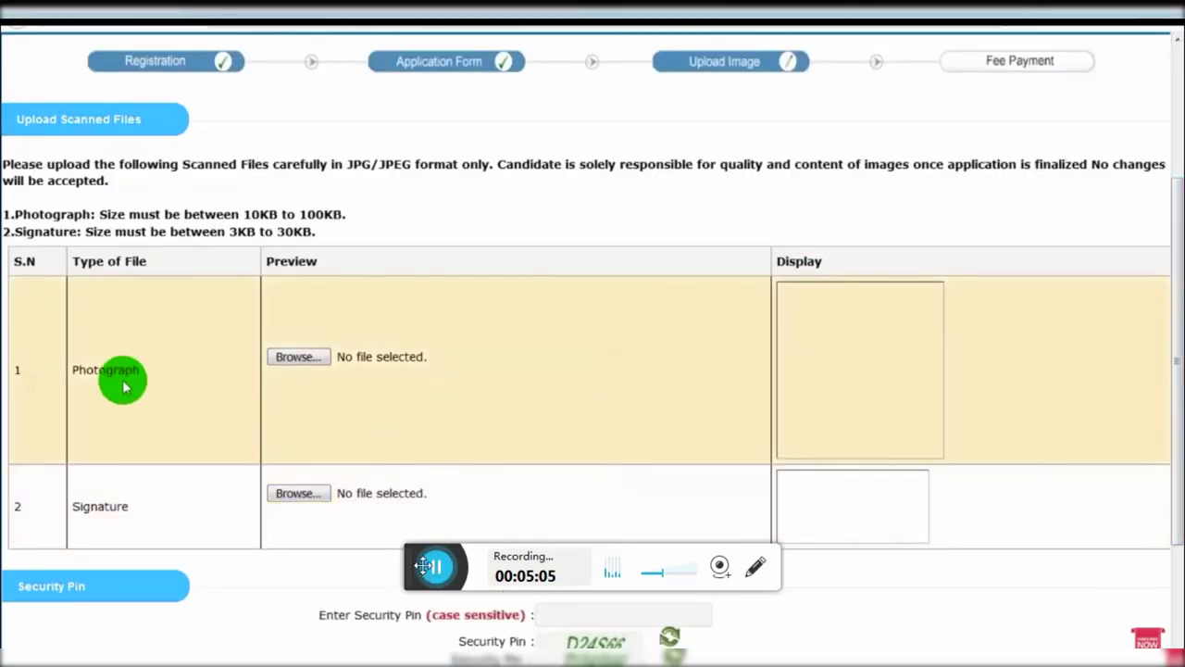
Step: Tick the box confirming the photograph and signature previews were checked
{"action": "left_click_drag", "start_coordinate": [422, 574], "coordinate": [408, 602]}
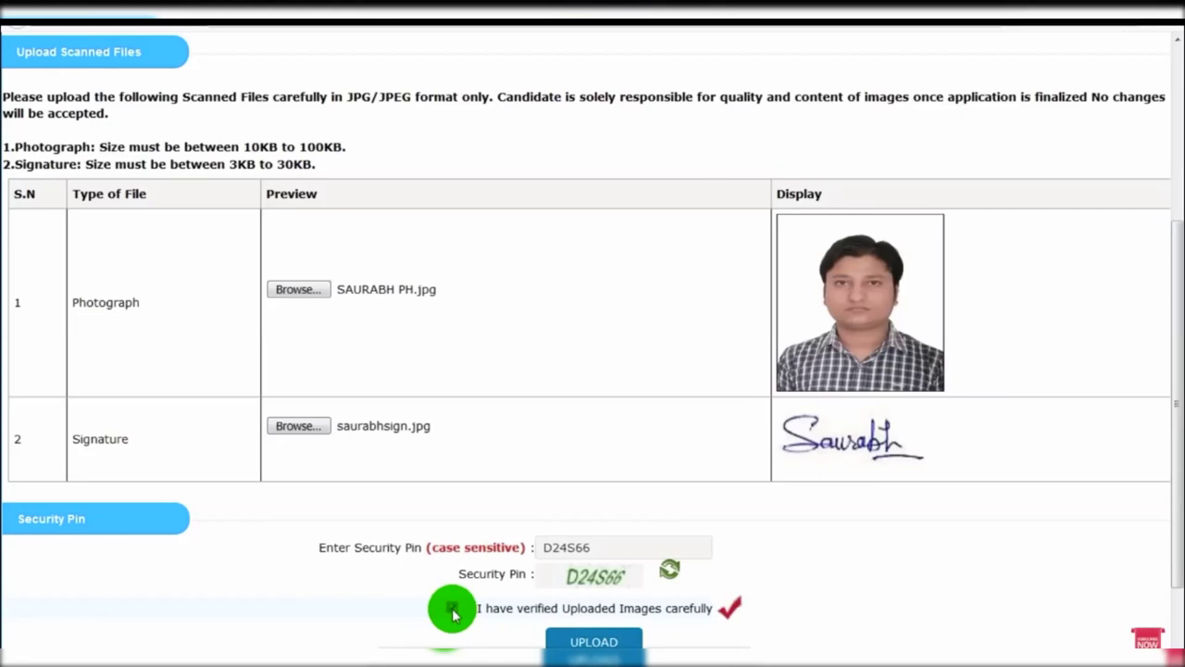
{"action": "left_click", "coordinate": [597, 642]}
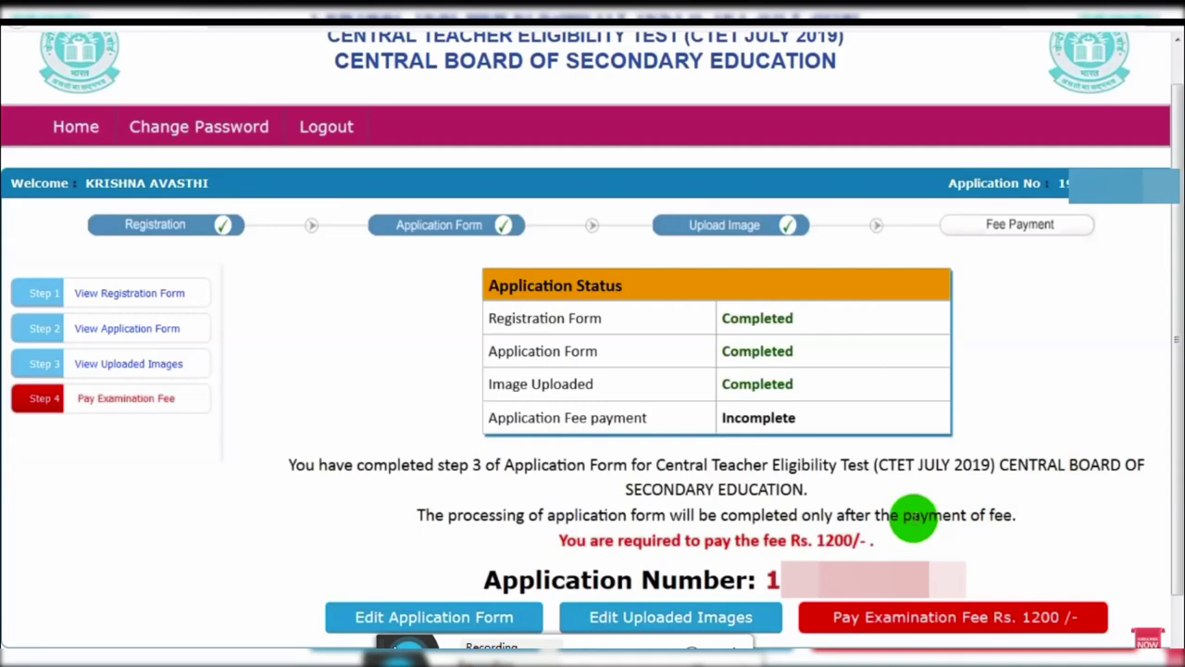
Step: Pay the Rs. 1200 fee online using Any Debit Card/Credit Card
{"action": "left_click", "coordinate": [954, 629]}
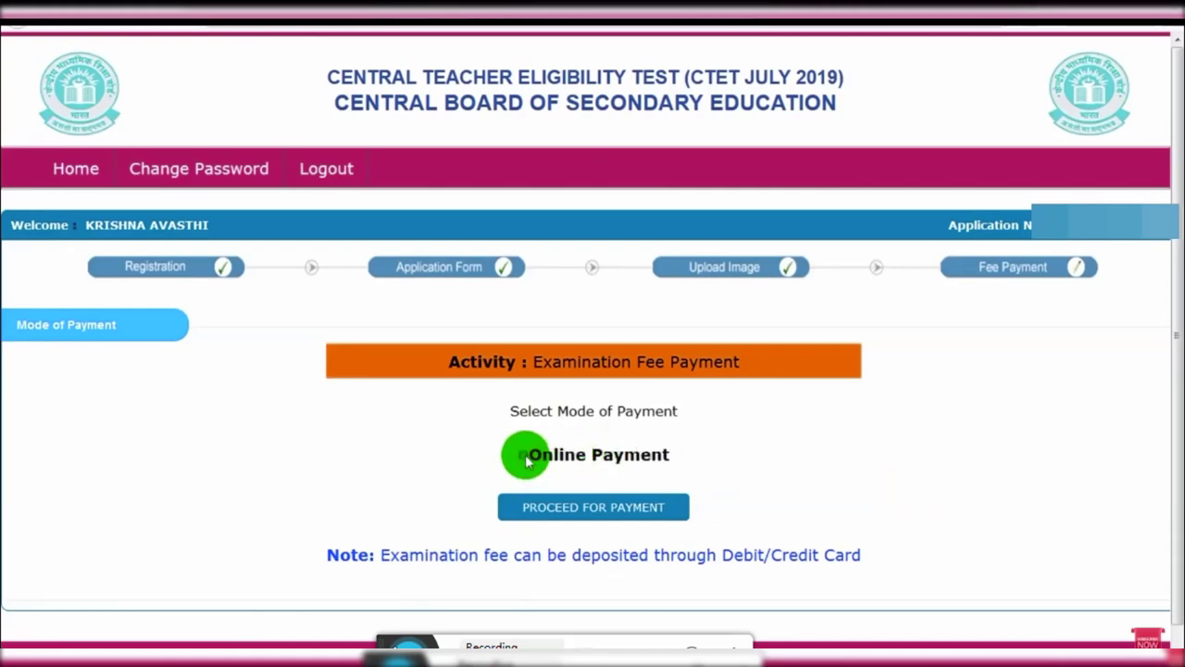
{"action": "left_click", "coordinate": [523, 456]}
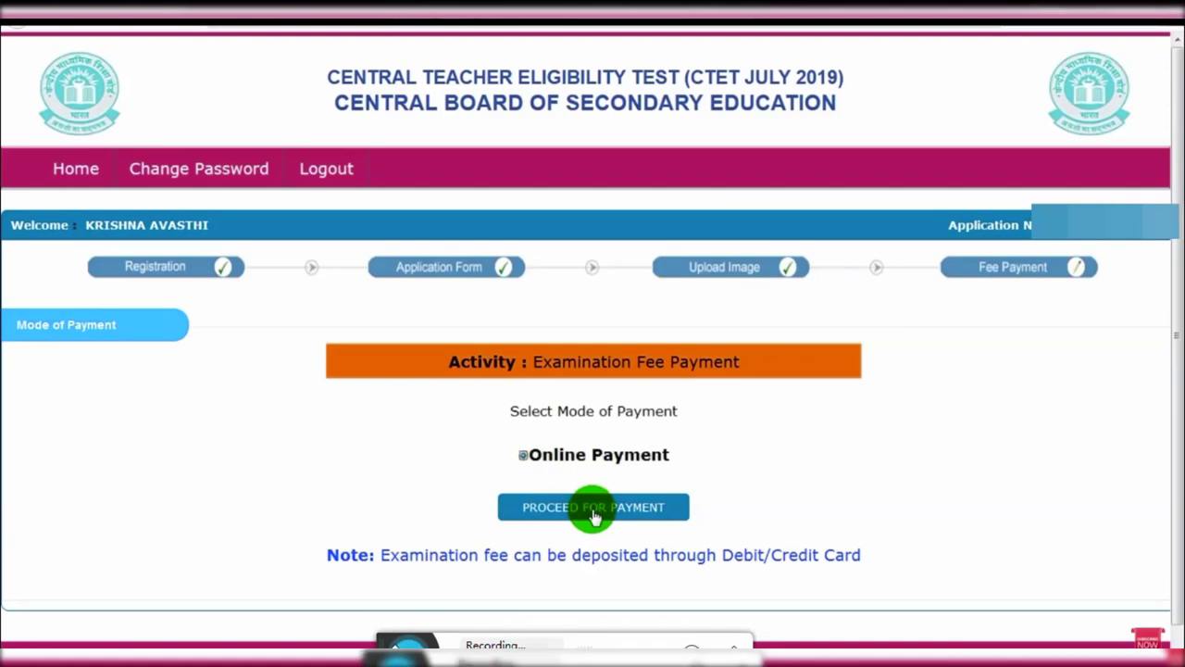
{"action": "left_click", "coordinate": [593, 508]}
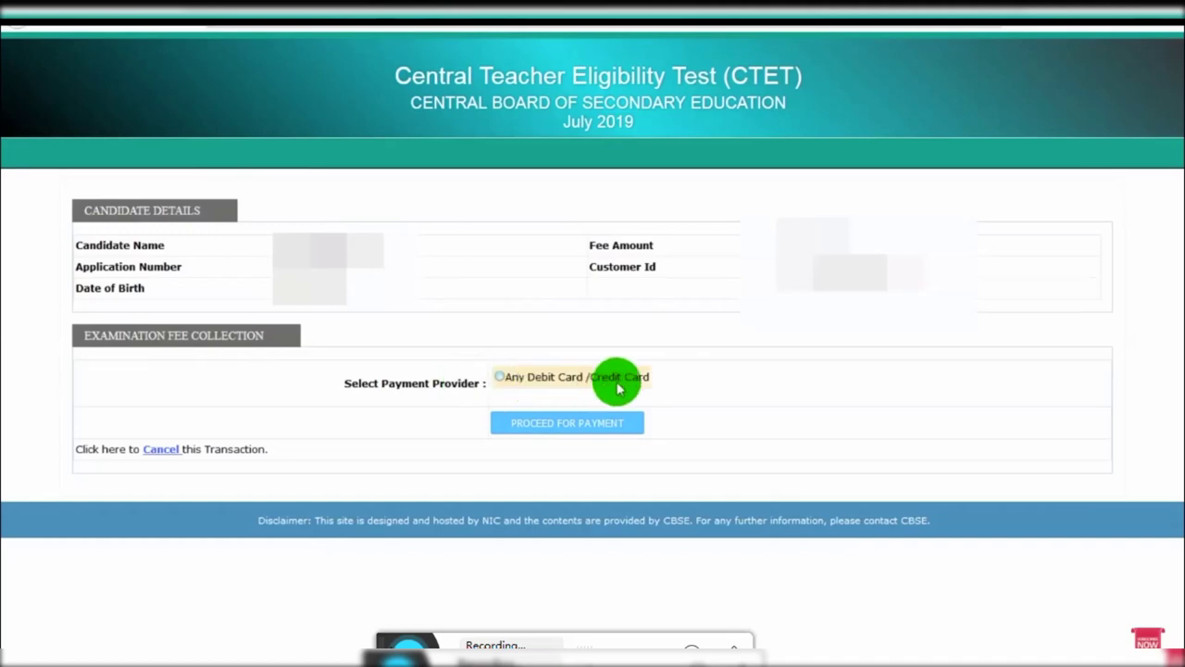
{"action": "left_click", "coordinate": [499, 378]}
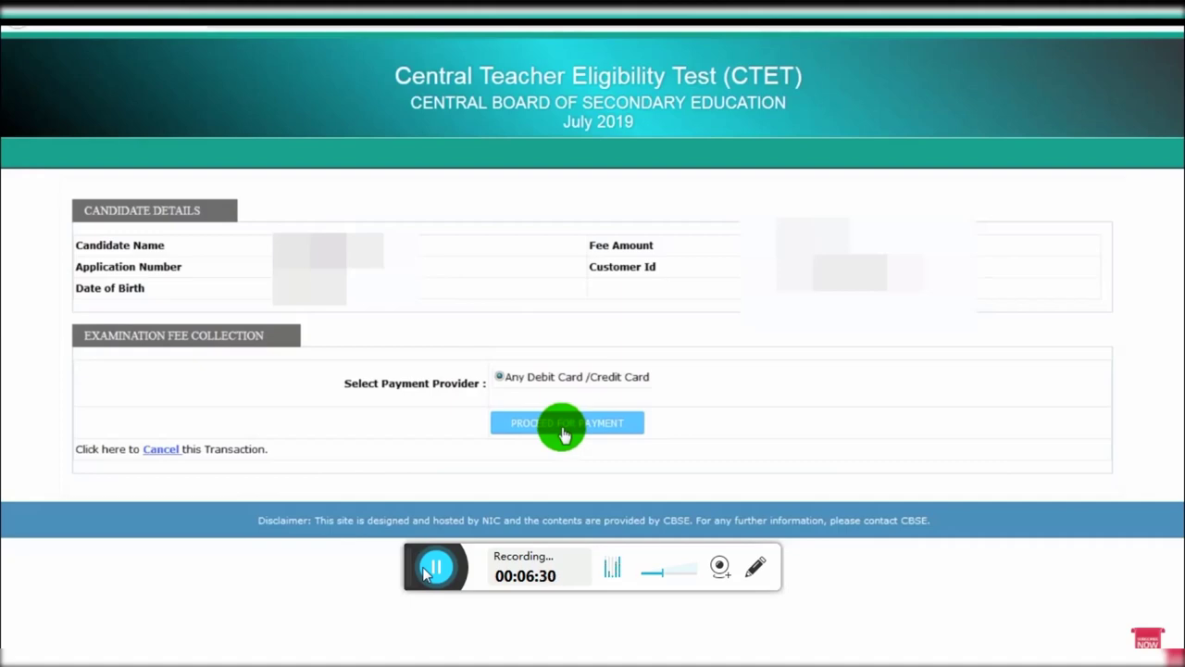
{"action": "left_click", "coordinate": [565, 423]}
Step: Choose Debit Card payment for the ₹1200.00 fee and go through the card number, expiry and holder name fields
{"action": "left_click", "coordinate": [275, 222]}
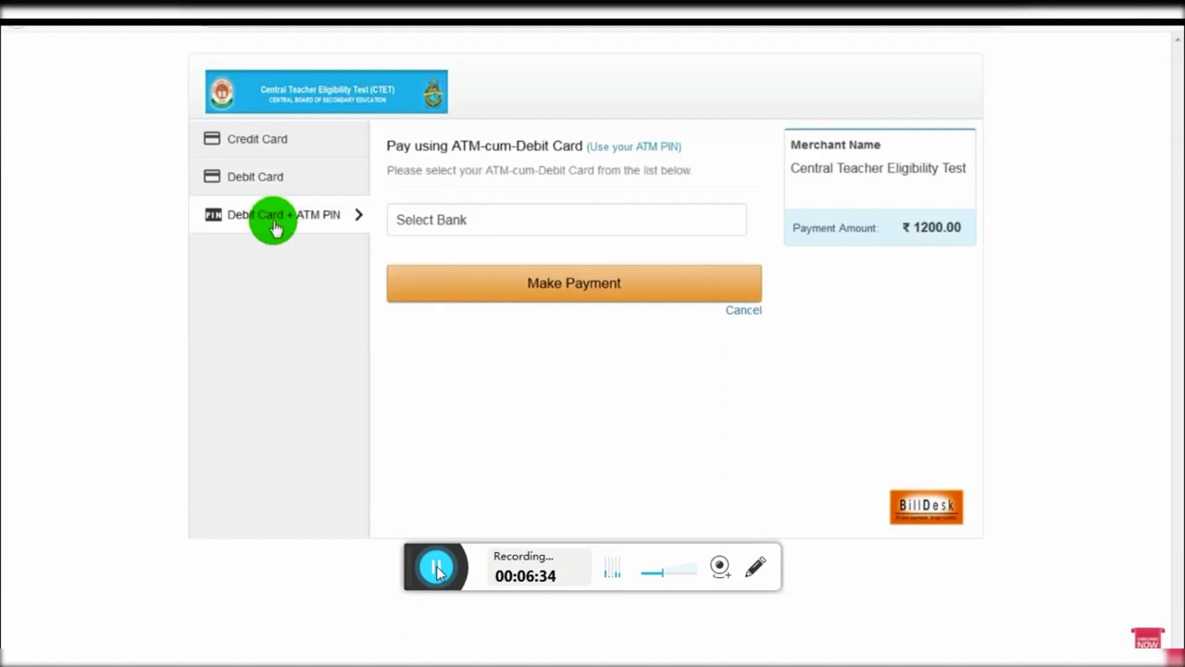
{"action": "left_click", "coordinate": [274, 183]}
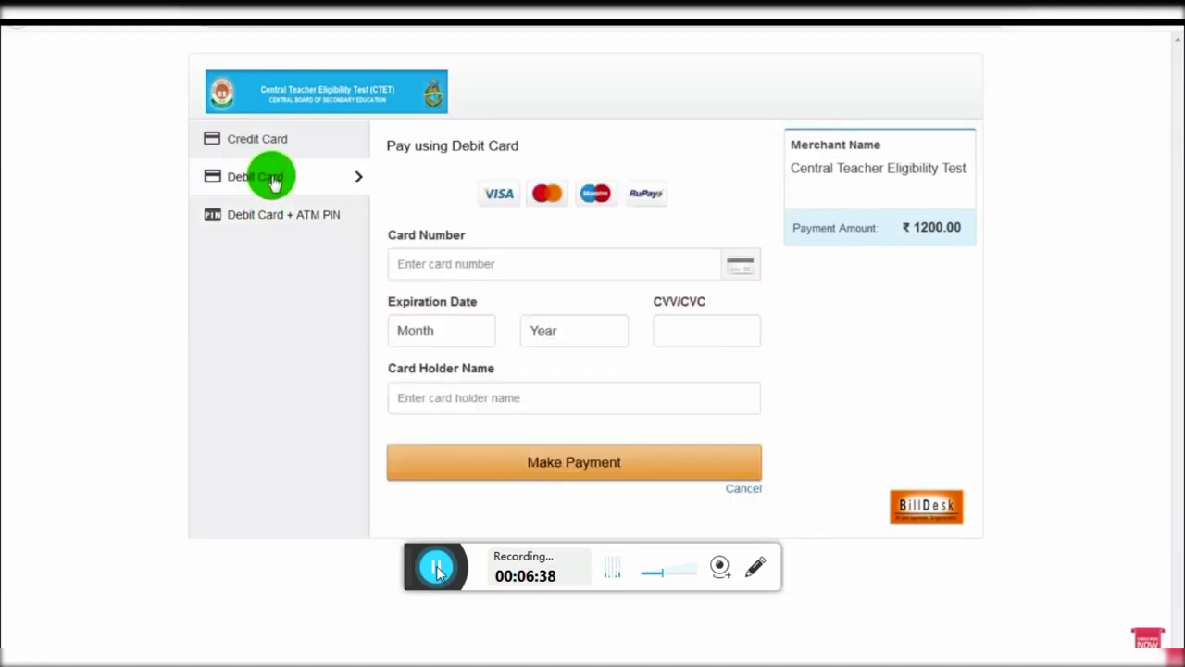
{"action": "left_click", "coordinate": [445, 264]}
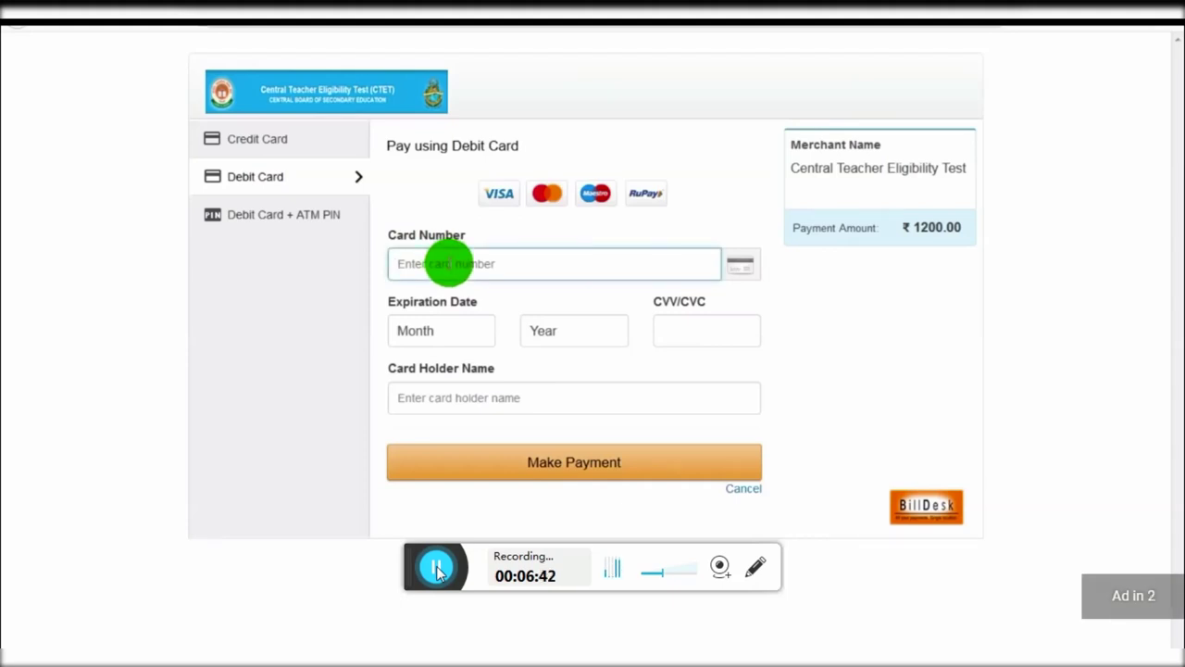
{"action": "left_click", "coordinate": [431, 336]}
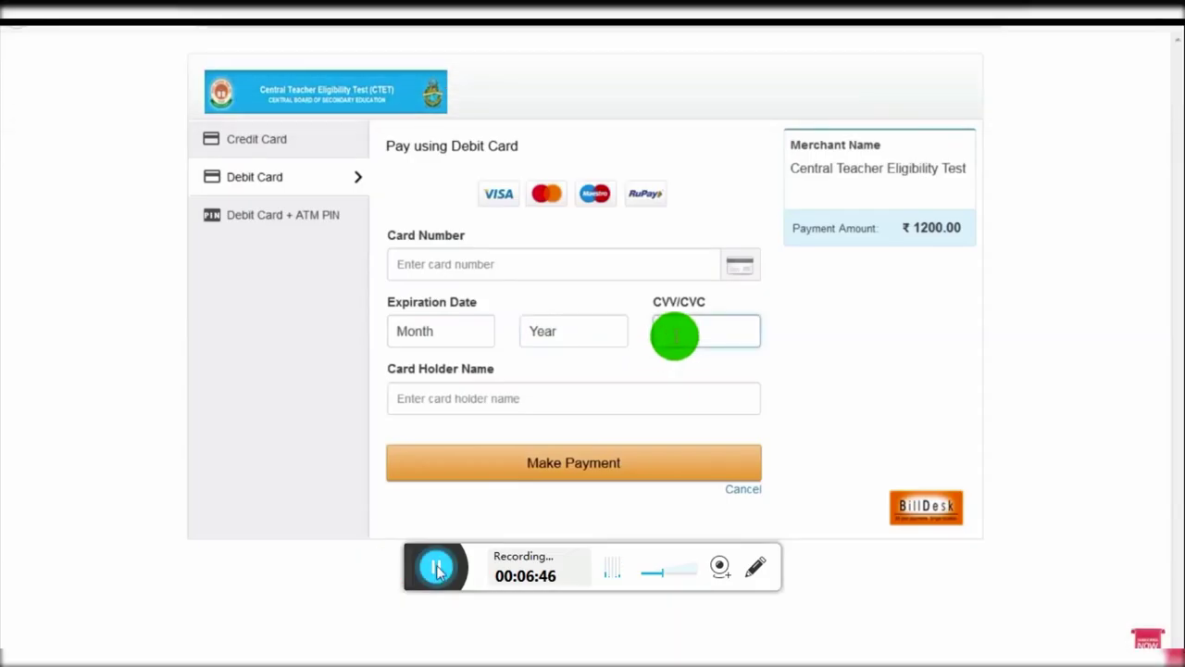
{"action": "left_click", "coordinate": [461, 400]}
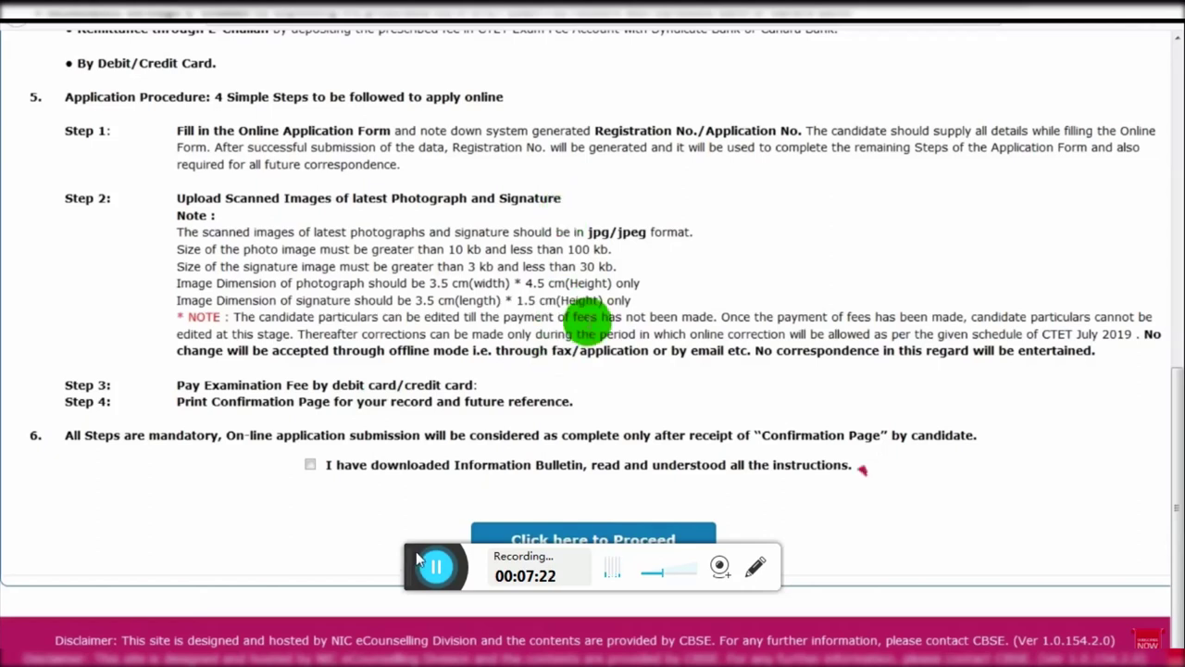
Step: Scroll the CTET instructions page listing the four application steps
{"action": "left_click_drag", "start_coordinate": [413, 574], "coordinate": [413, 590]}
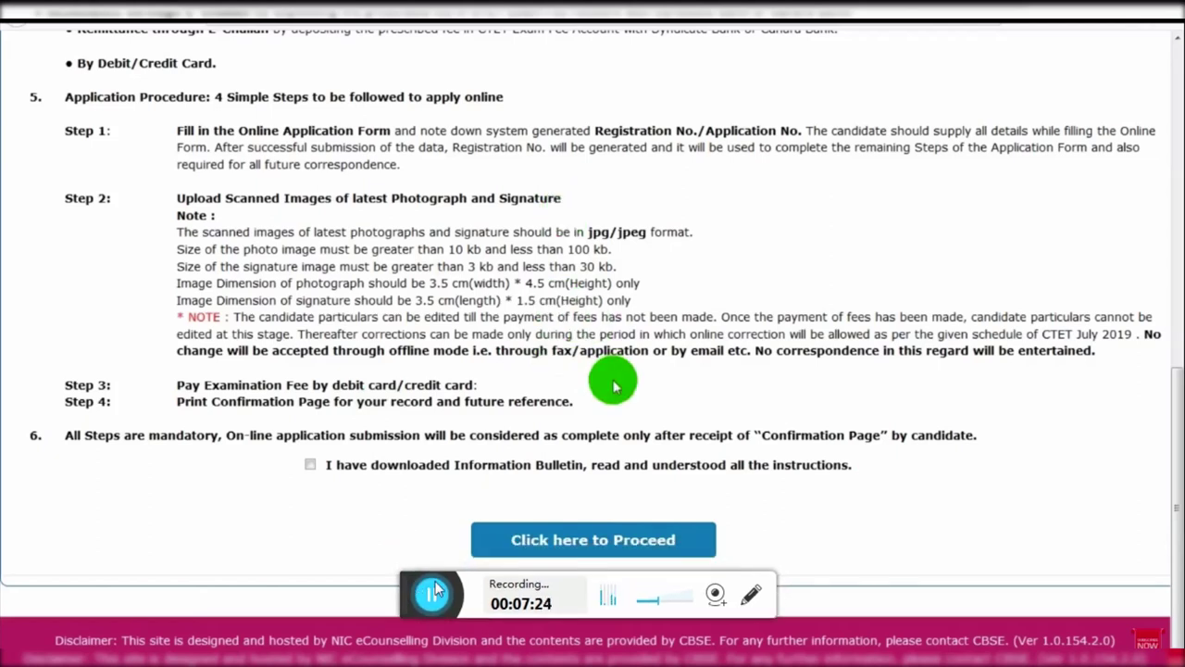